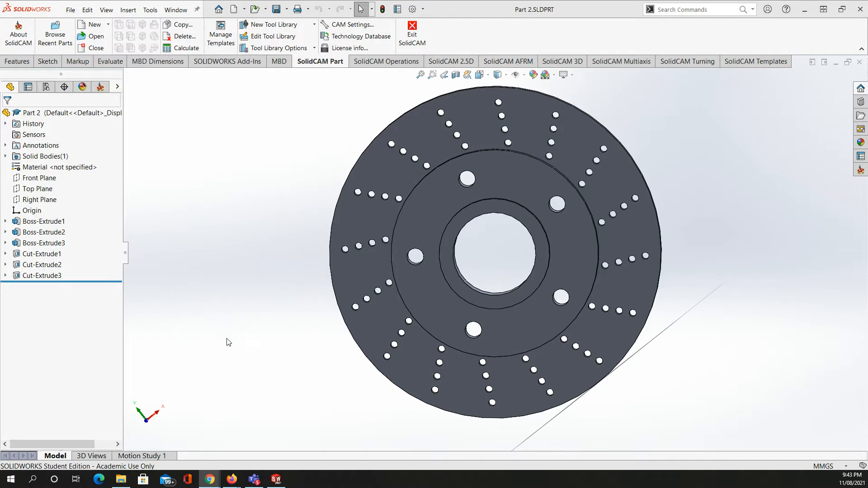
Step: Create a new external milling CAM-Part named Part 2-1 from the brake disc model
{"action": "scroll", "coordinate": [456, 306], "scroll_direction": "down", "scroll_amount": 2}
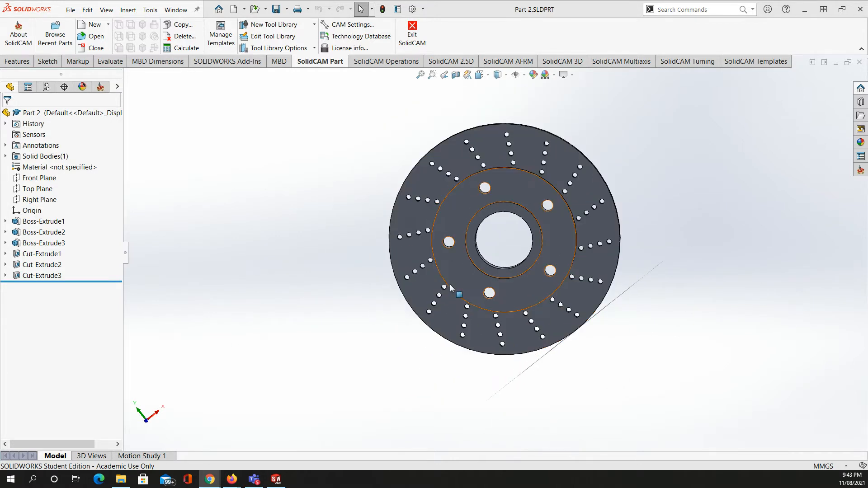
{"action": "middle_click_drag", "start_coordinate": [338, 283], "coordinate": [341, 261]}
{"action": "scroll", "coordinate": [516, 252], "scroll_direction": "up", "scroll_amount": 3}
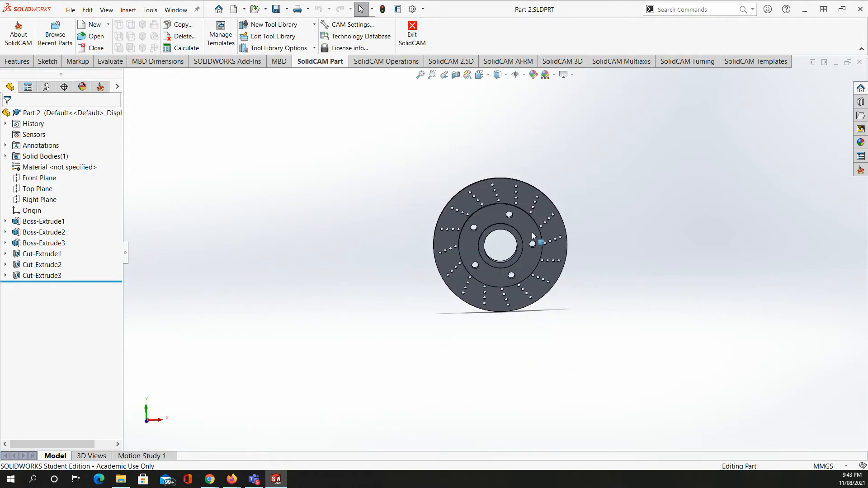
{"action": "scroll", "coordinate": [512, 238], "scroll_direction": "down", "scroll_amount": 3}
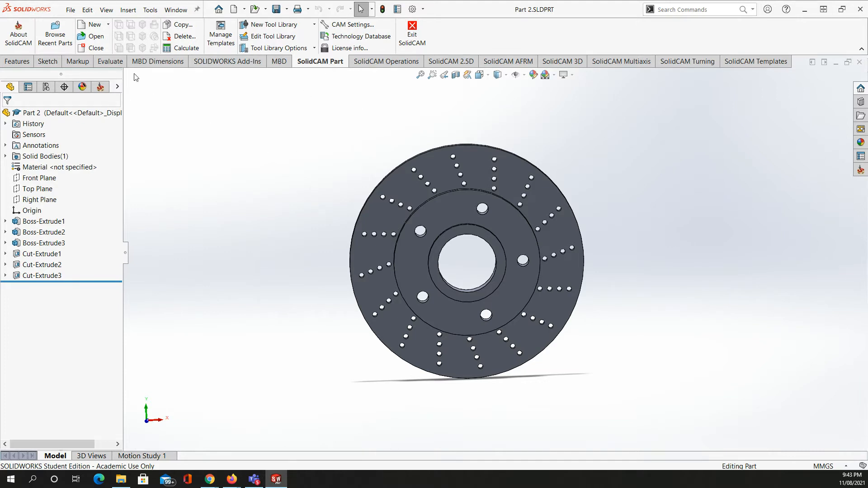
{"action": "left_click", "coordinate": [93, 28]}
{"action": "left_click", "coordinate": [98, 37]}
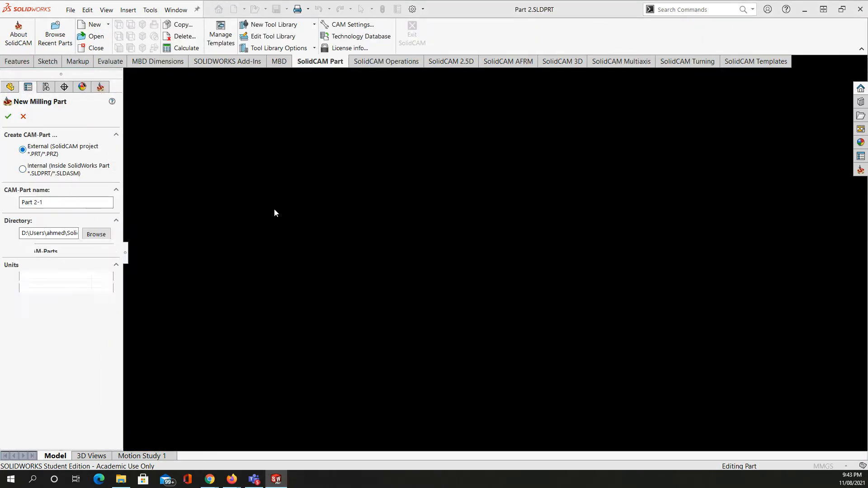
{"action": "left_click", "coordinate": [9, 116]}
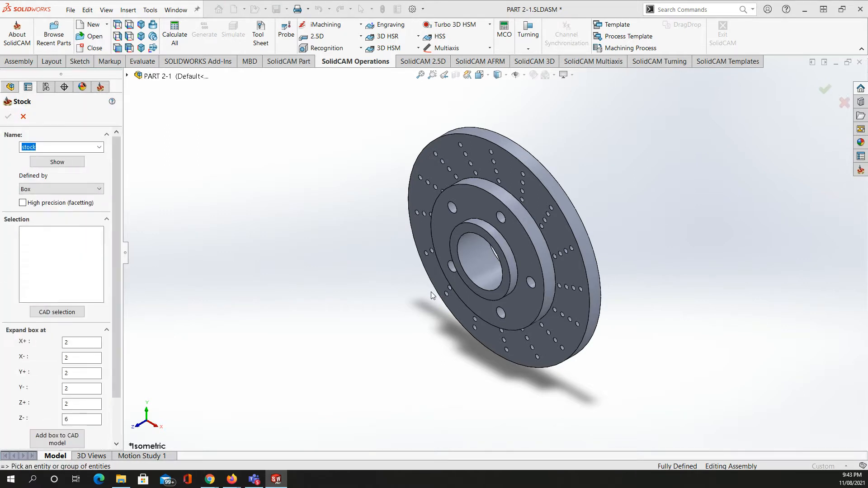
Step: Select the disc body for the box stock and expand the box by 4 mm at X+, X-, Y+ and Y-
{"action": "left_click", "coordinate": [566, 261]}
{"action": "middle_click_drag", "start_coordinate": [547, 288], "coordinate": [474, 298]}
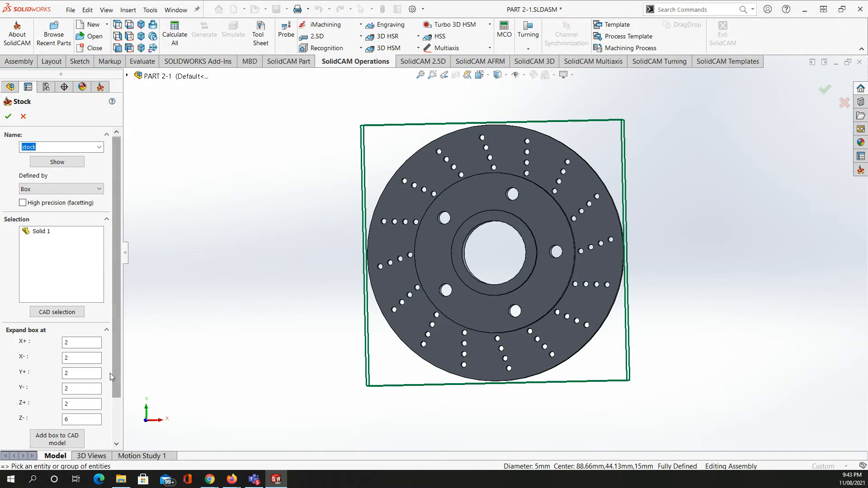
{"action": "double_click", "coordinate": [70, 342]}
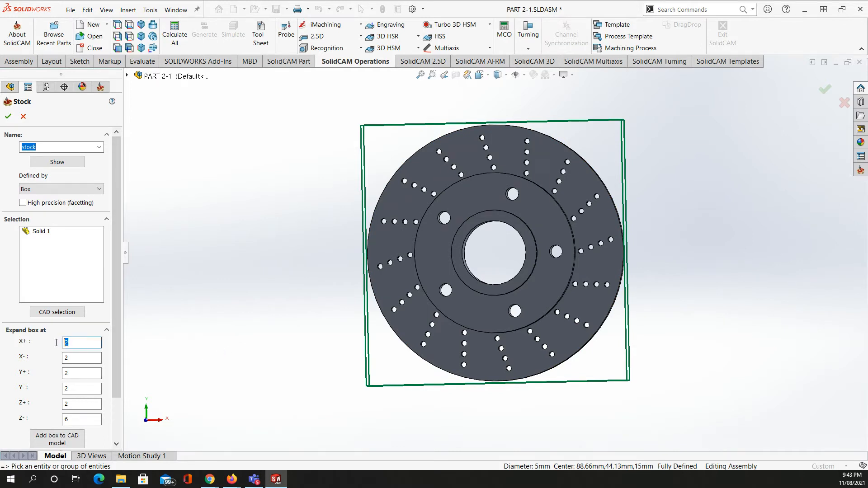
{"action": "type", "text": "4"}
{"action": "left_click", "coordinate": [66, 357]}
{"action": "type", "text": "4"}
{"action": "left_click", "coordinate": [68, 374]}
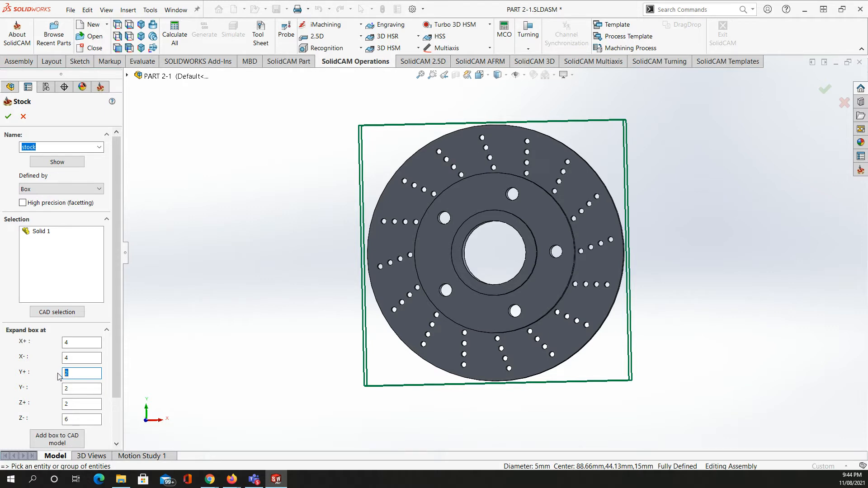
{"action": "type", "text": "4"}
{"action": "left_click", "coordinate": [69, 389]}
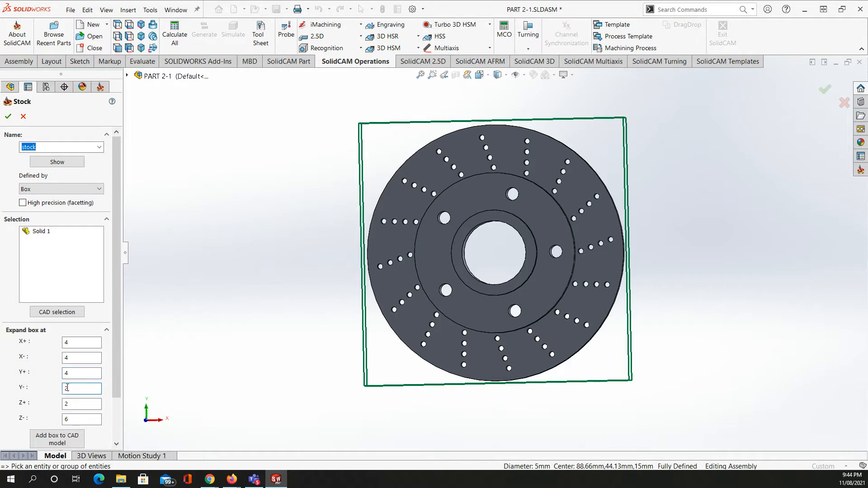
{"action": "type", "text": "4"}
Step: Set the stock box expansion to 2 mm at both Z+ and Z- and accept the stock definition
{"action": "left_click", "coordinate": [69, 403]}
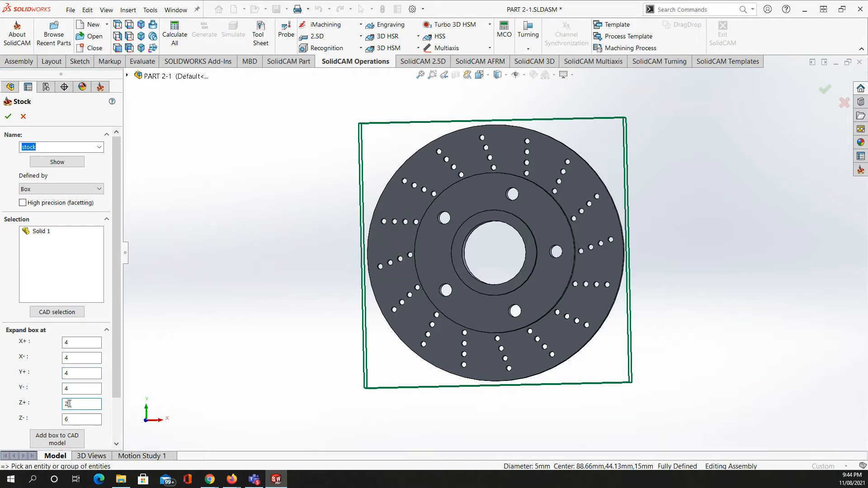
{"action": "type", "text": "4"}
{"action": "left_click", "coordinate": [74, 419]}
{"action": "left_click", "coordinate": [70, 404]}
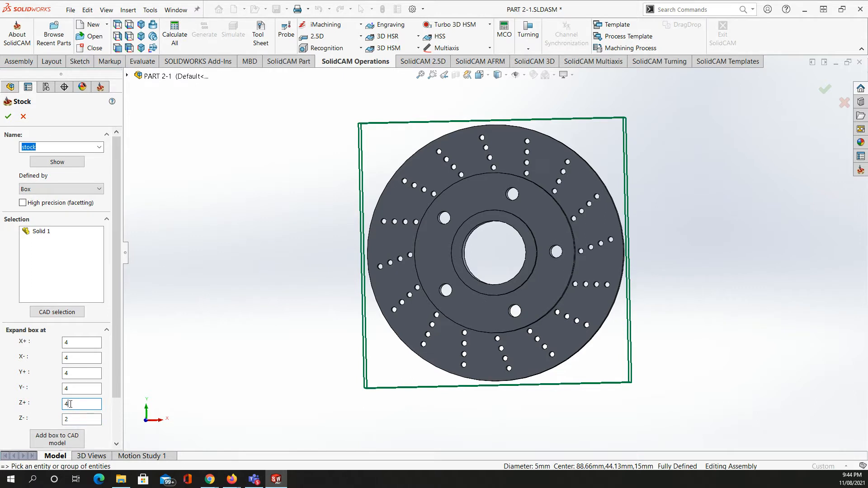
{"action": "type", "text": "2"}
{"action": "key", "text": "Tab"}
{"action": "middle_click_drag", "start_coordinate": [320, 352], "coordinate": [294, 362]}
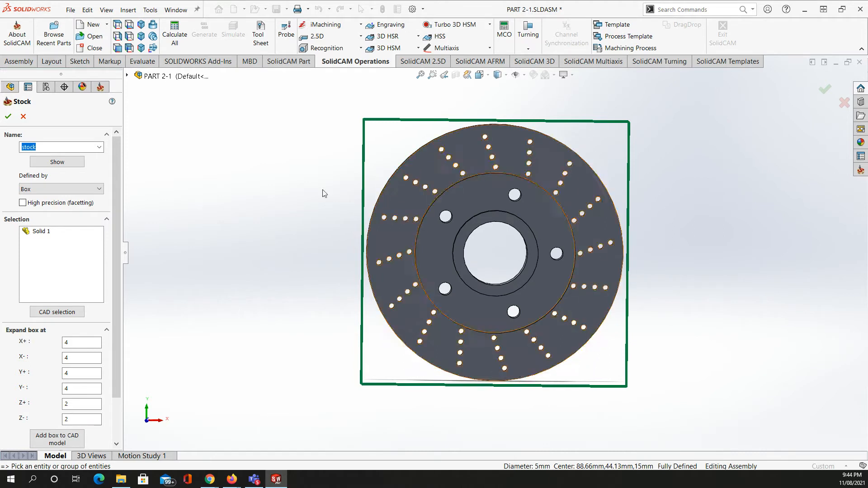
{"action": "left_click", "coordinate": [8, 116]}
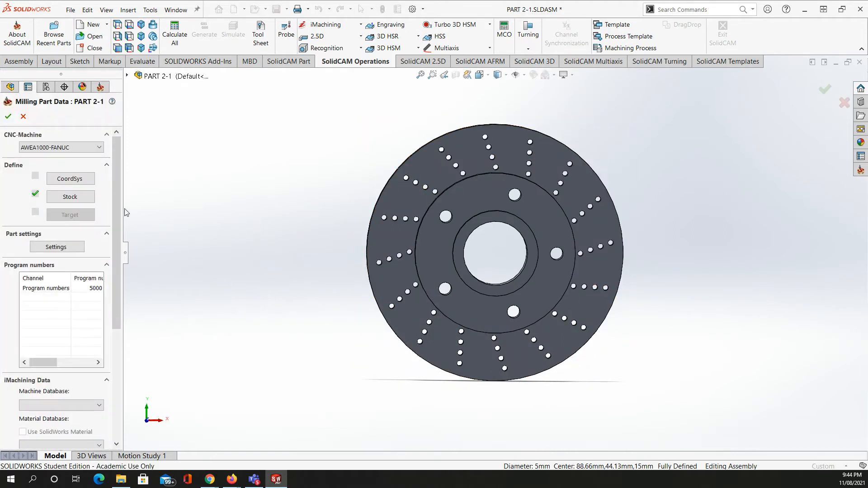
Step: Define machine coordinate system 1 from the disc's front face with its origin at the top corner of the model box, keeping the proposed levels
{"action": "left_click", "coordinate": [70, 179]}
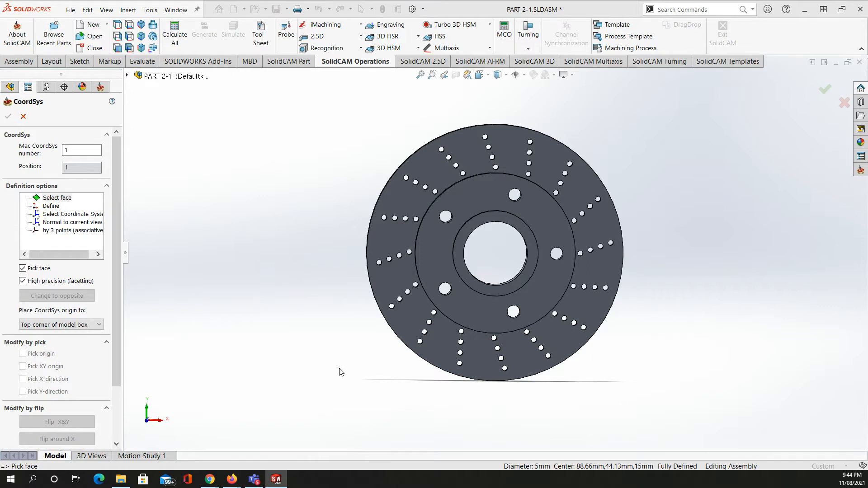
{"action": "middle_click_drag", "start_coordinate": [295, 355], "coordinate": [251, 354]}
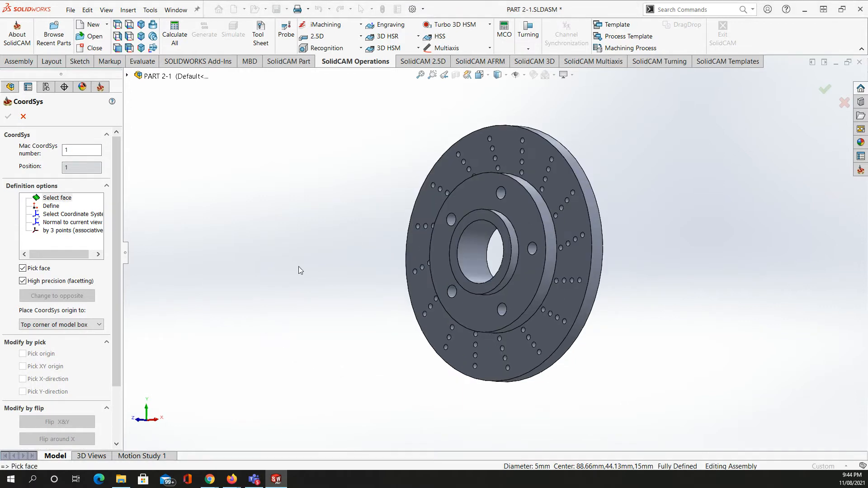
{"action": "scroll", "coordinate": [459, 233], "scroll_direction": "down", "scroll_amount": 3}
{"action": "left_click", "coordinate": [492, 232]}
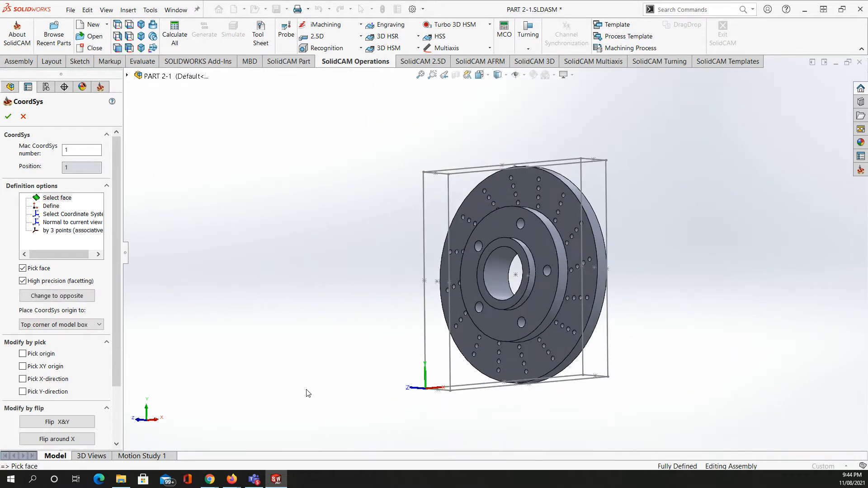
{"action": "left_click", "coordinate": [8, 117]}
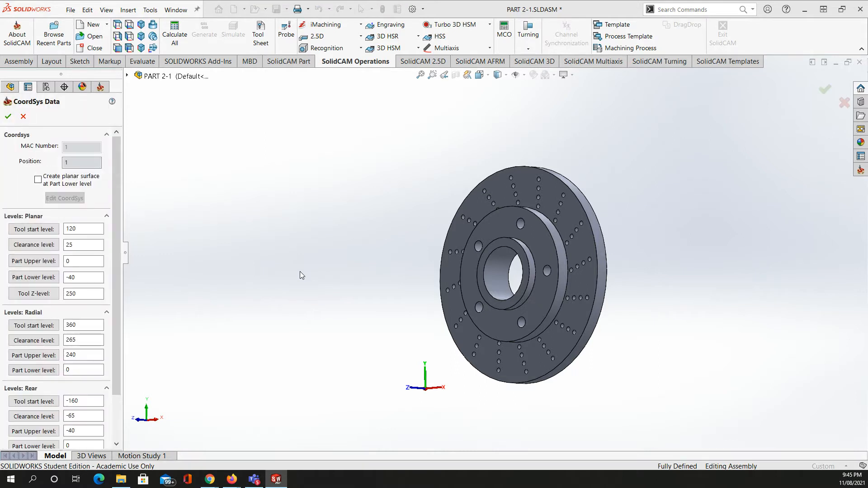
{"action": "left_click", "coordinate": [8, 116]}
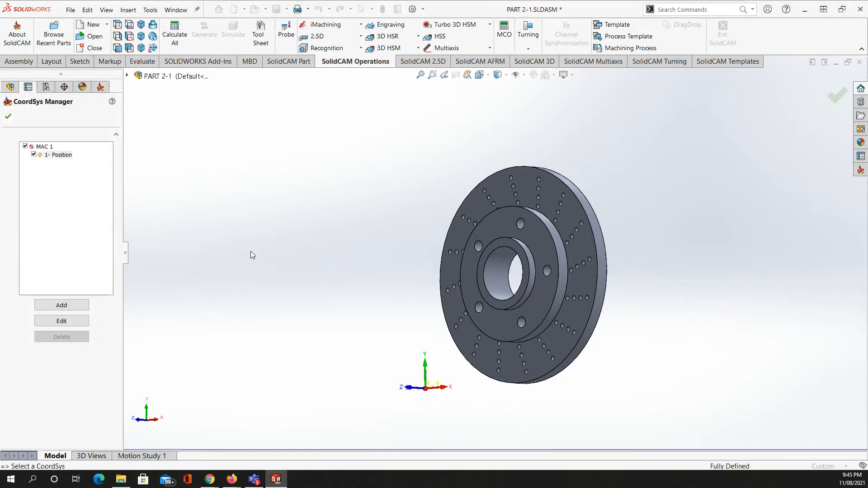
{"action": "left_click", "coordinate": [8, 116]}
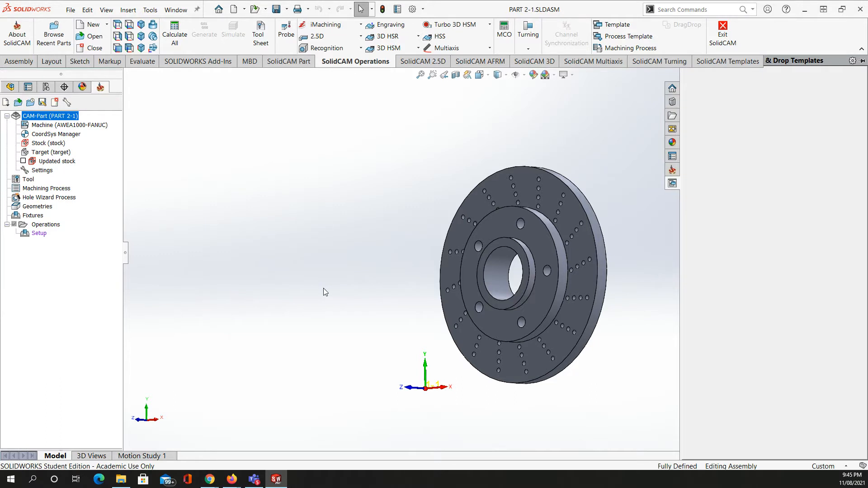
Step: Check the diameters of a bolt hole, a small ventilation hole and the central bore, and examine the disc's stepped hub
{"action": "middle_click_drag", "start_coordinate": [284, 331], "coordinate": [326, 313]}
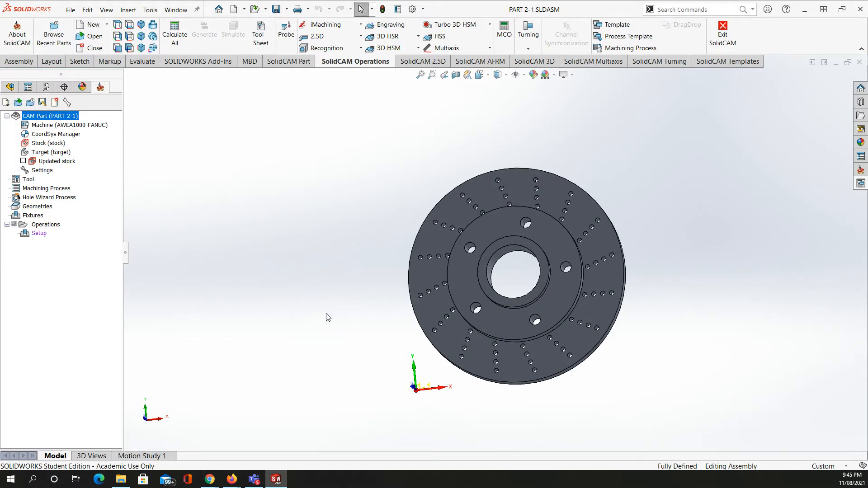
{"action": "scroll", "coordinate": [601, 229], "scroll_direction": "down", "scroll_amount": 3}
{"action": "scroll", "coordinate": [572, 232], "scroll_direction": "down", "scroll_amount": 8}
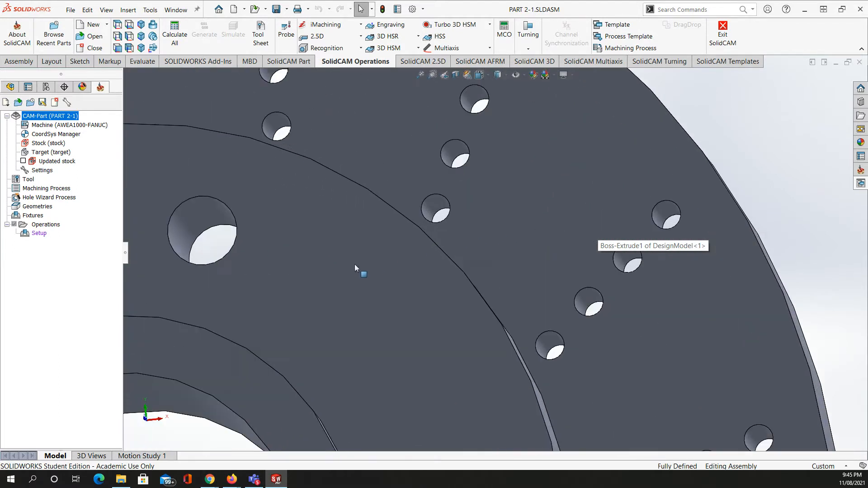
{"action": "left_click", "coordinate": [232, 250]}
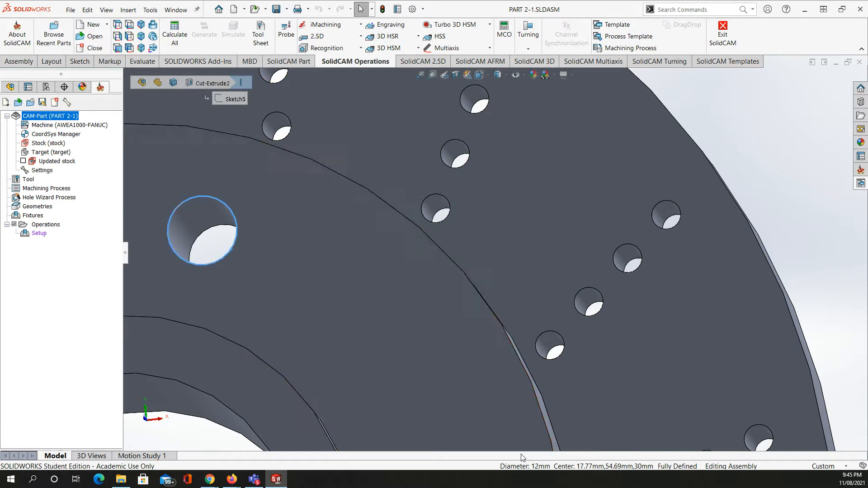
{"action": "left_click", "coordinate": [560, 354]}
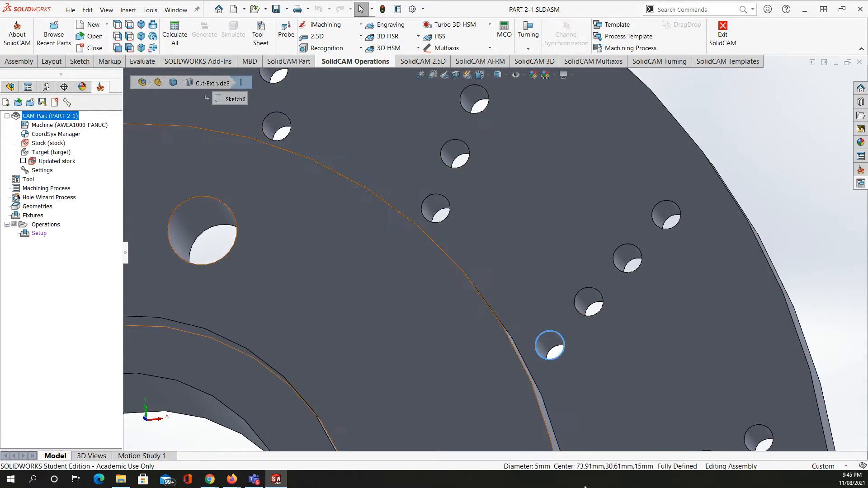
{"action": "scroll", "coordinate": [476, 420], "scroll_direction": "up", "scroll_amount": 7}
{"action": "scroll", "coordinate": [431, 412], "scroll_direction": "down", "scroll_amount": 2}
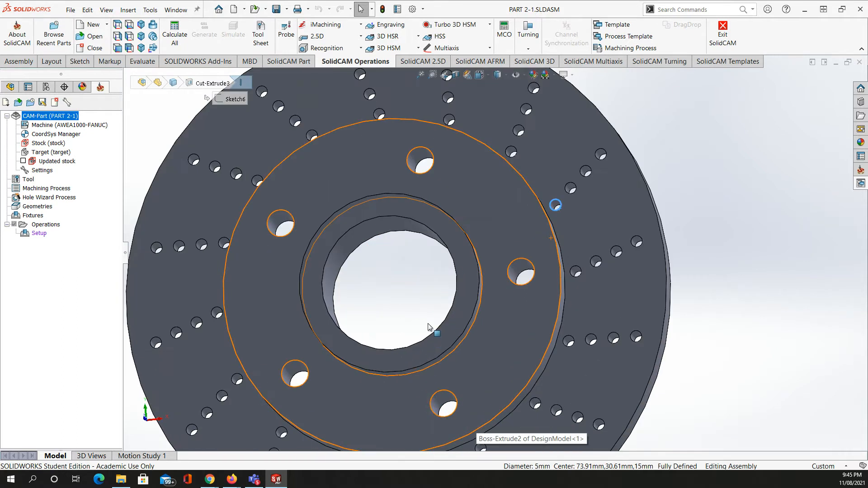
{"action": "left_click", "coordinate": [431, 335]}
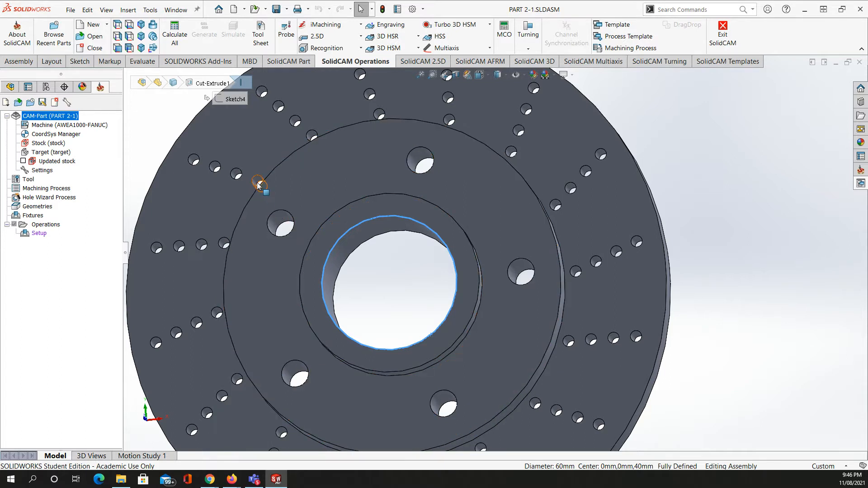
{"action": "middle_click_drag", "start_coordinate": [411, 326], "coordinate": [413, 193]}
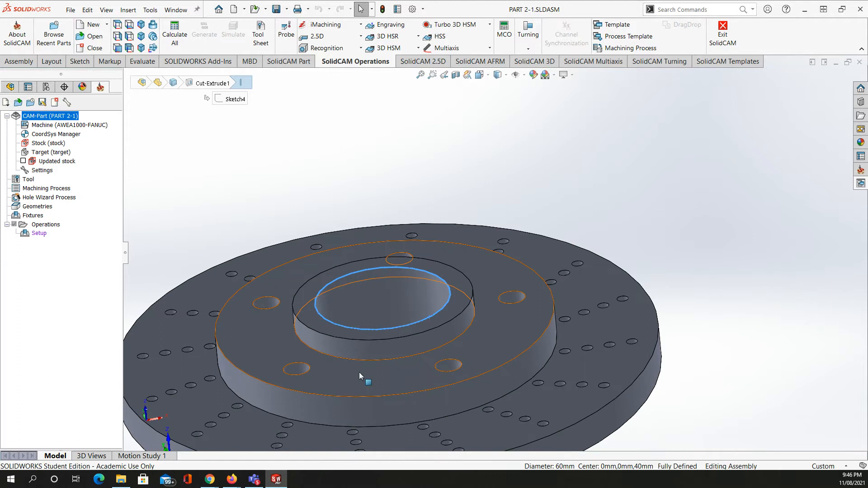
{"action": "scroll", "coordinate": [357, 297], "scroll_direction": "up", "scroll_amount": 3}
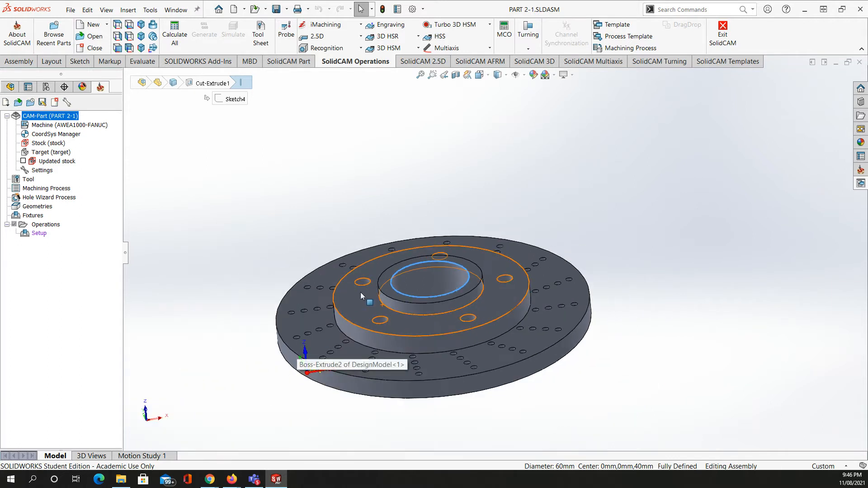
{"action": "scroll", "coordinate": [357, 297], "scroll_direction": "down", "scroll_amount": 2}
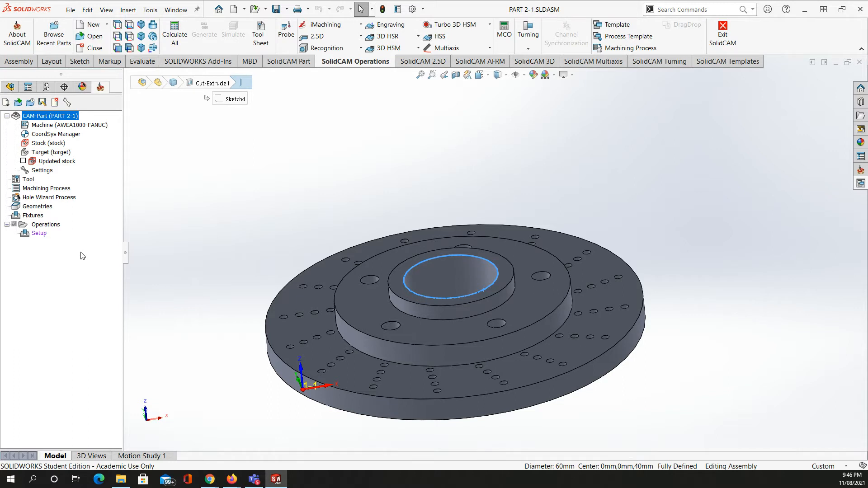
Step: Add an end mill with a 20 mm diameter to the part tool table
{"action": "right_click", "coordinate": [32, 182]}
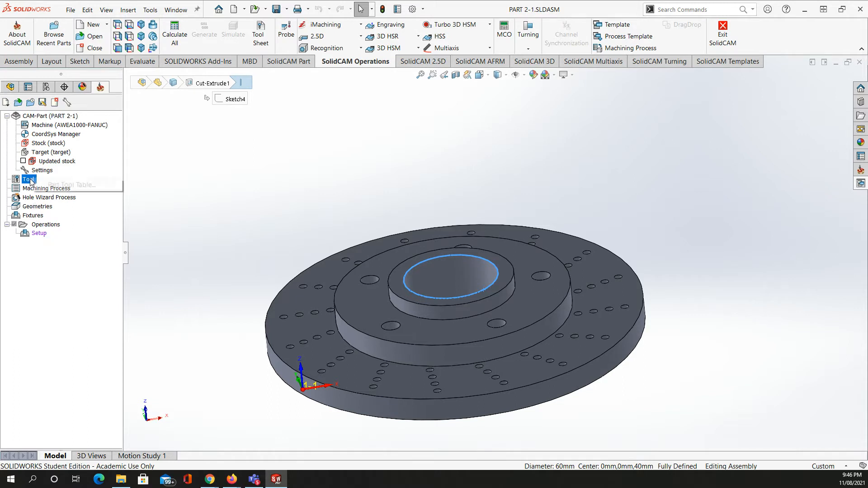
{"action": "left_click", "coordinate": [62, 185]}
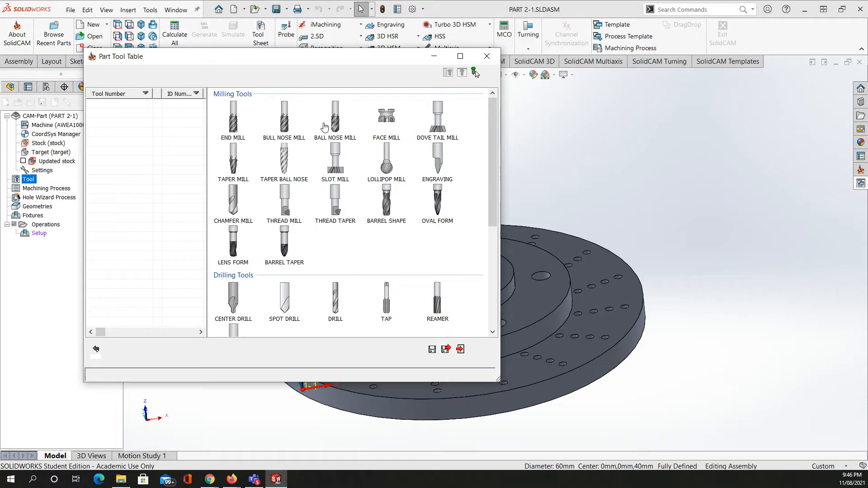
{"action": "left_click", "coordinate": [237, 131]}
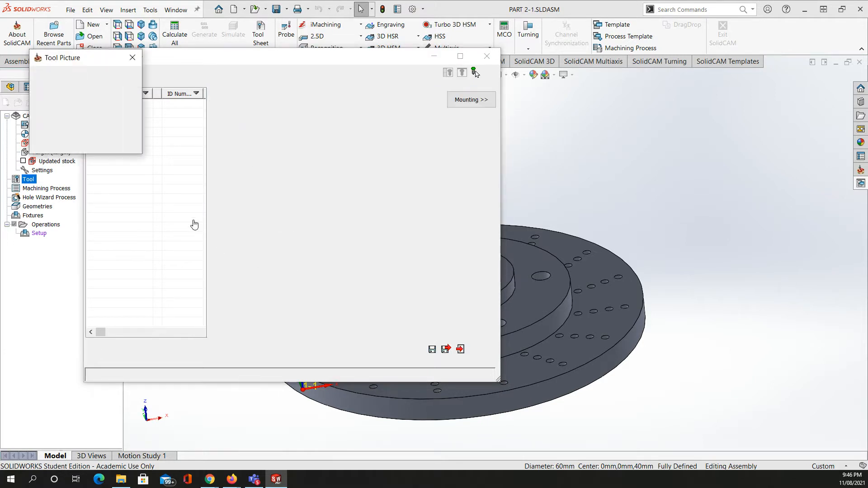
{"action": "left_click_drag", "start_coordinate": [360, 179], "coordinate": [350, 177]}
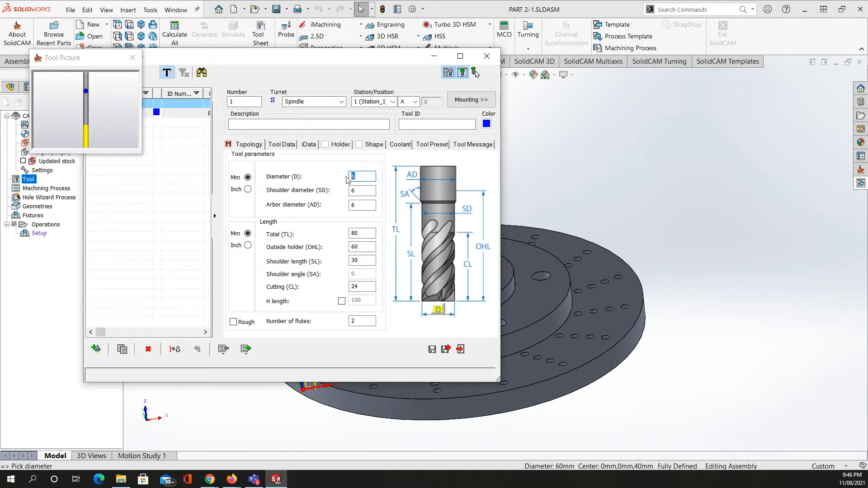
{"action": "key", "text": "Tab"}
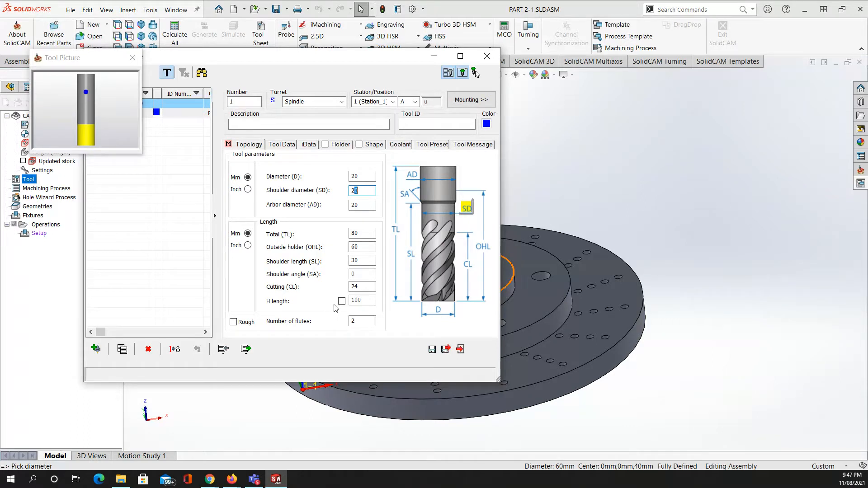
Step: Set the 20 mm end mill's cutting length to 40 mm and its shoulder length to 50 mm
{"action": "left_click", "coordinate": [369, 285]}
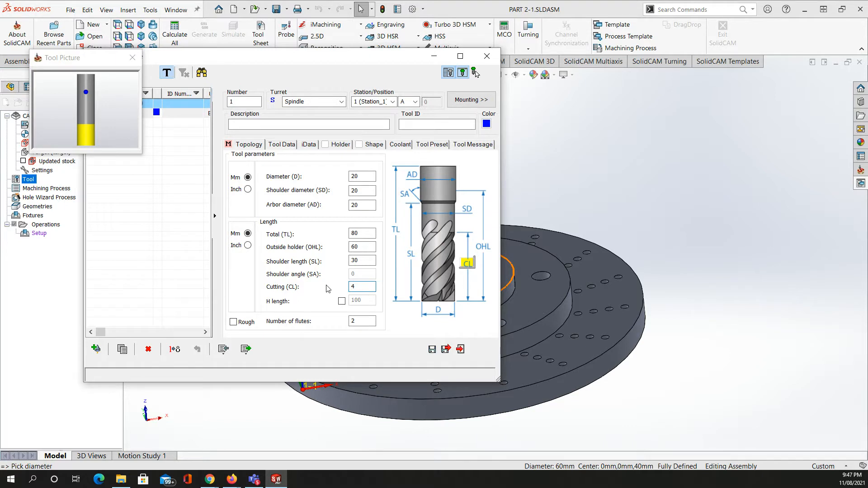
{"action": "type", "text": "40"}
{"action": "left_click", "coordinate": [368, 260]}
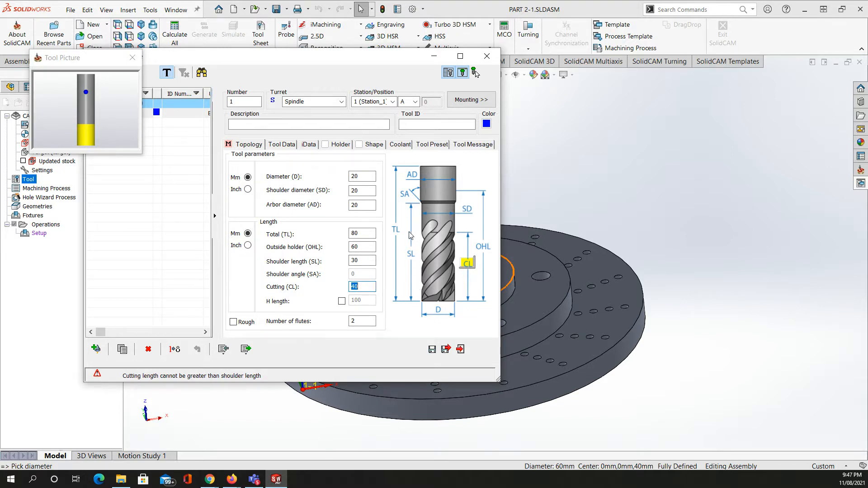
{"action": "left_click", "coordinate": [361, 260]}
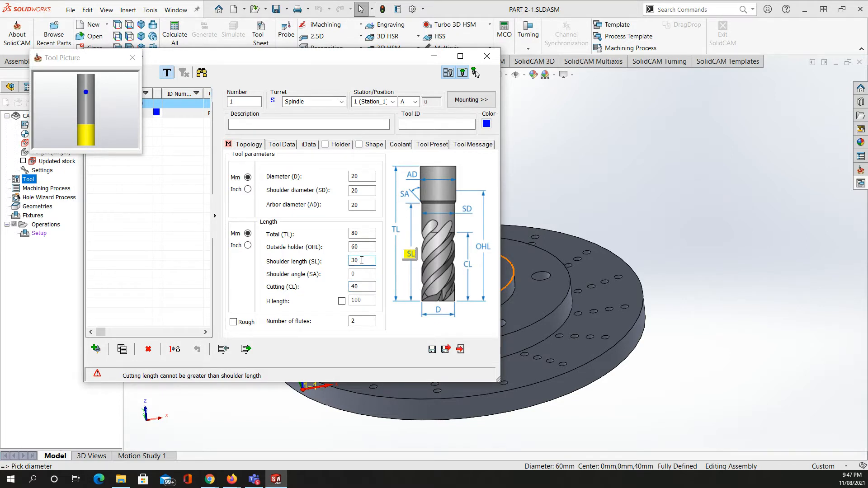
{"action": "type", "text": "50"}
Step: Set the 20 mm end mill's outside holder length to 80 mm and its total length to 100 mm
{"action": "left_click", "coordinate": [365, 247]}
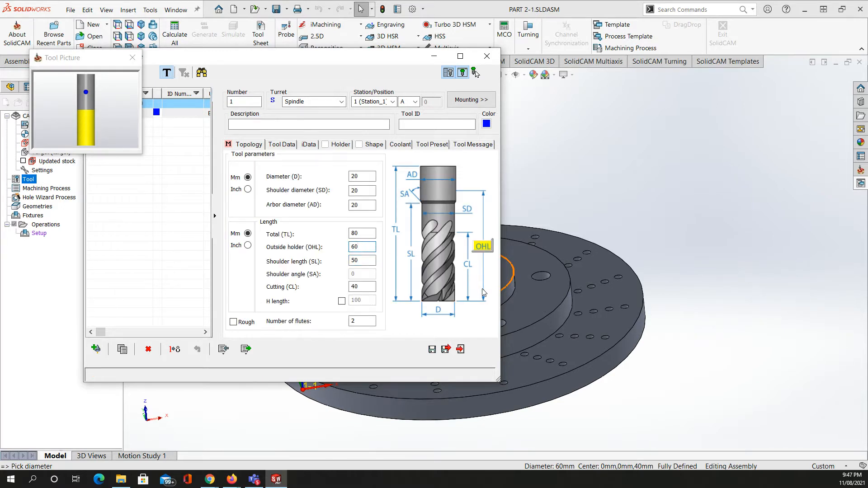
{"action": "double_click", "coordinate": [357, 247]}
{"action": "type", "text": "80"}
{"action": "left_click", "coordinate": [364, 234]}
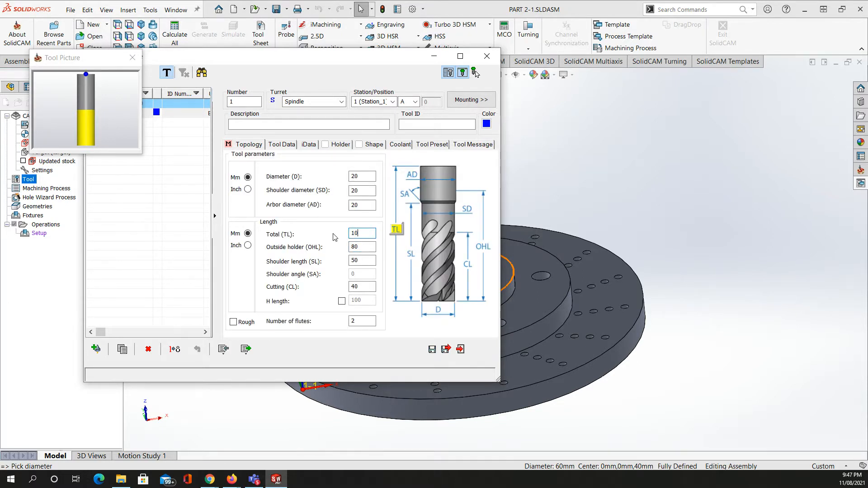
{"action": "left_click", "coordinate": [359, 248]}
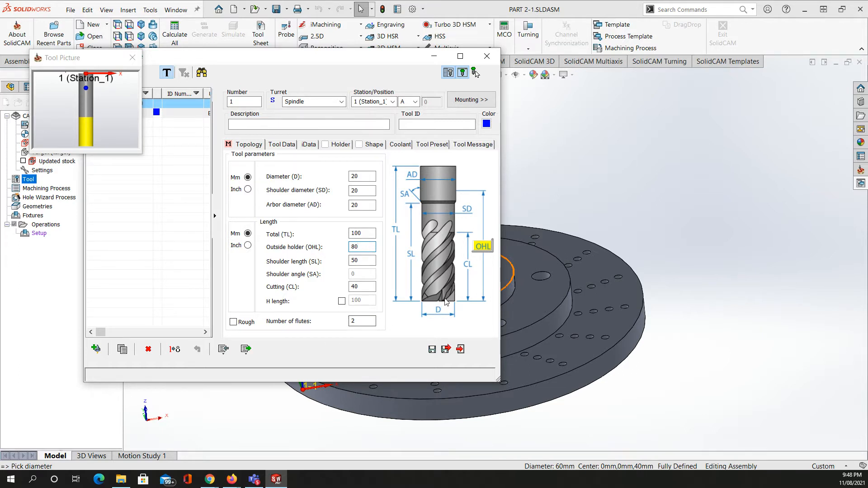
Step: Give the 20 mm end mill 4 flutes and save the tool
{"action": "left_click", "coordinate": [359, 322]}
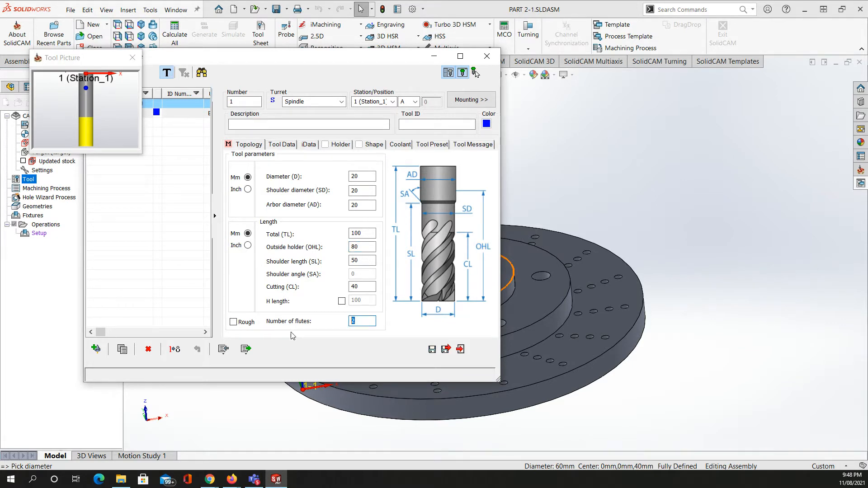
{"action": "left_click", "coordinate": [364, 286]}
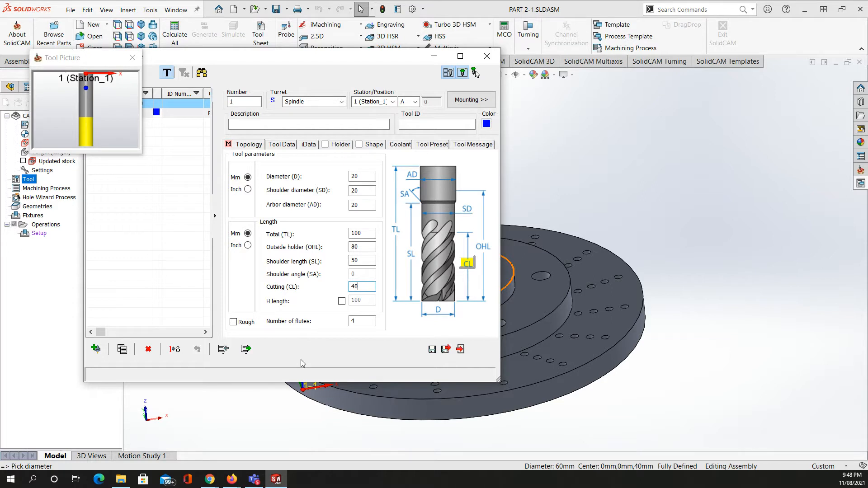
{"action": "left_click", "coordinate": [432, 353]}
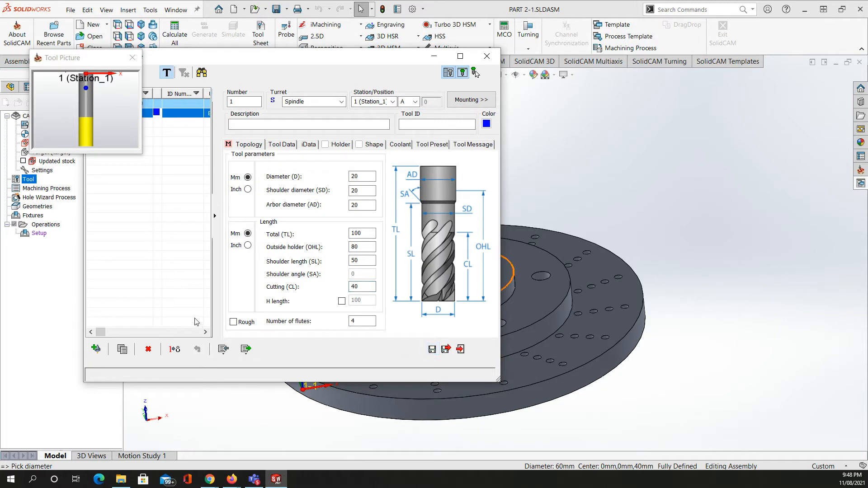
Step: Add a second end mill with a 12 mm diameter to the part tool table
{"action": "left_click", "coordinate": [96, 349]}
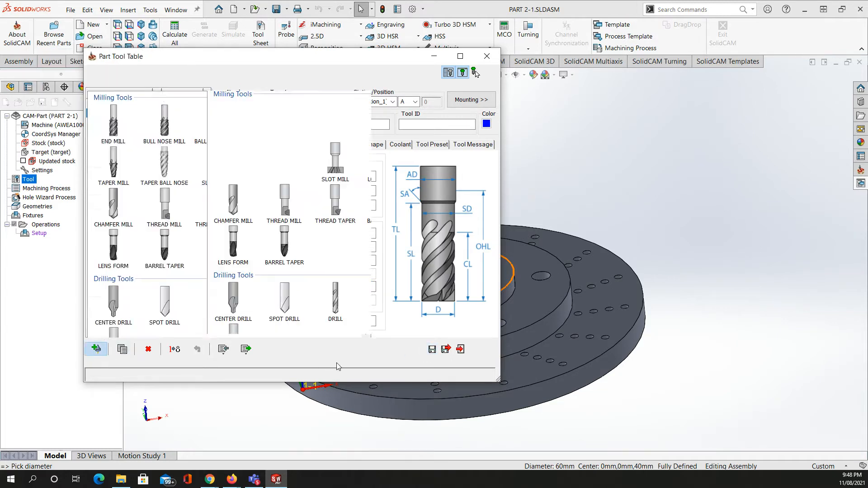
{"action": "left_click", "coordinate": [234, 131]}
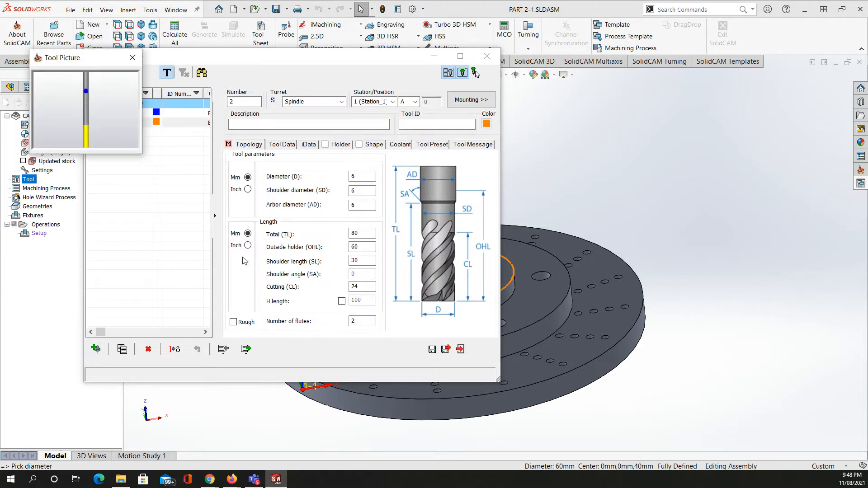
{"action": "left_click_drag", "start_coordinate": [358, 177], "coordinate": [319, 173]}
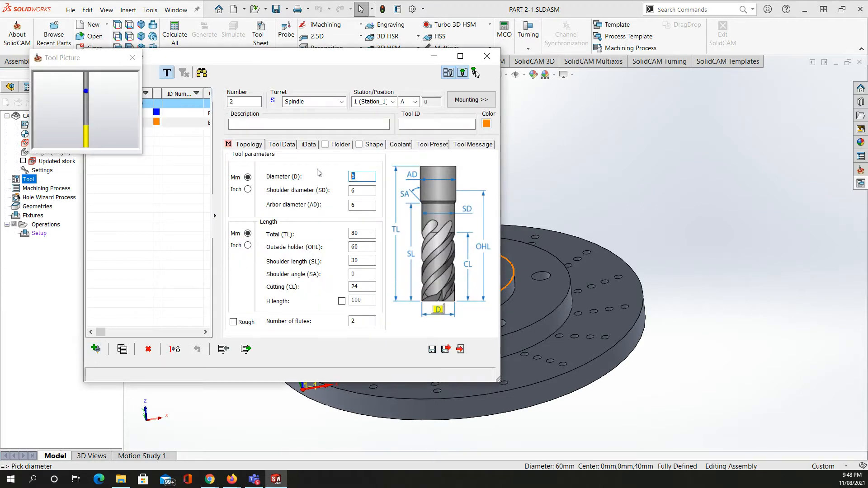
{"action": "type", "text": "12"}
{"action": "key", "text": "Tab"}
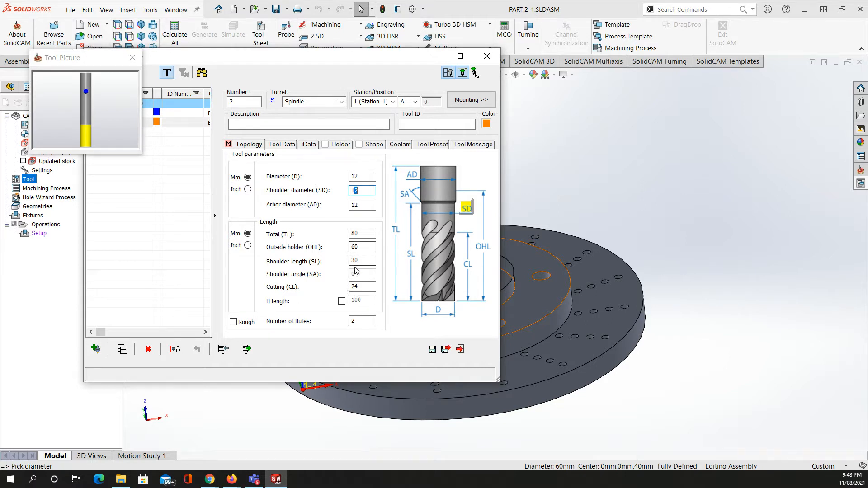
Step: Set the 12 mm end mill's cutting length to 32 mm and shoulder length to 40 mm, and save the tool
{"action": "left_click", "coordinate": [362, 286]}
{"action": "left_click_drag", "start_coordinate": [362, 286], "coordinate": [333, 289]}
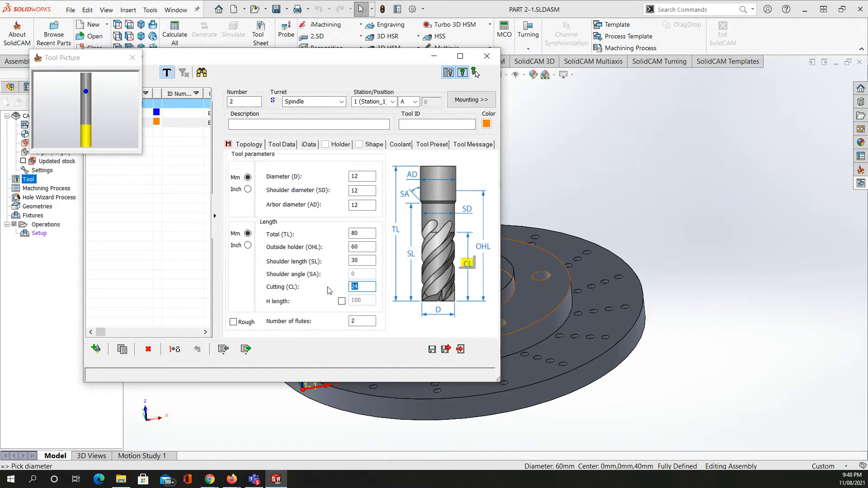
{"action": "type", "text": "32"}
{"action": "left_click", "coordinate": [361, 260]}
{"action": "left_click_drag", "start_coordinate": [362, 260], "coordinate": [332, 262]}
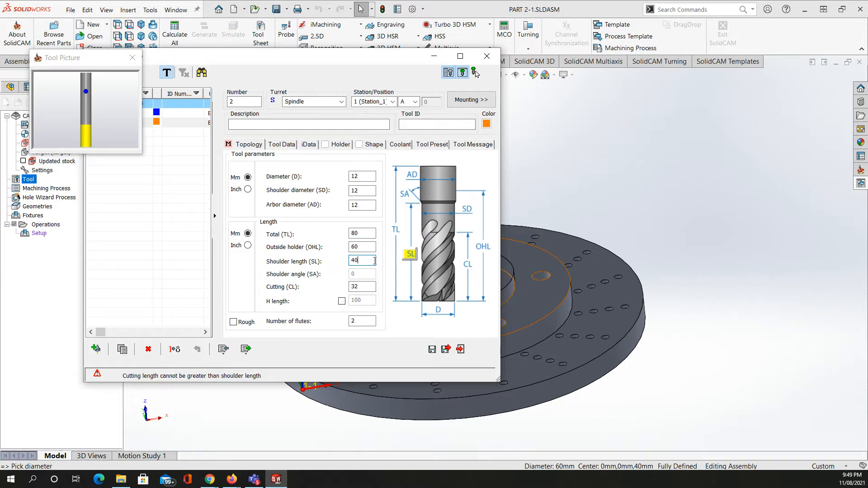
{"action": "left_click", "coordinate": [368, 245]}
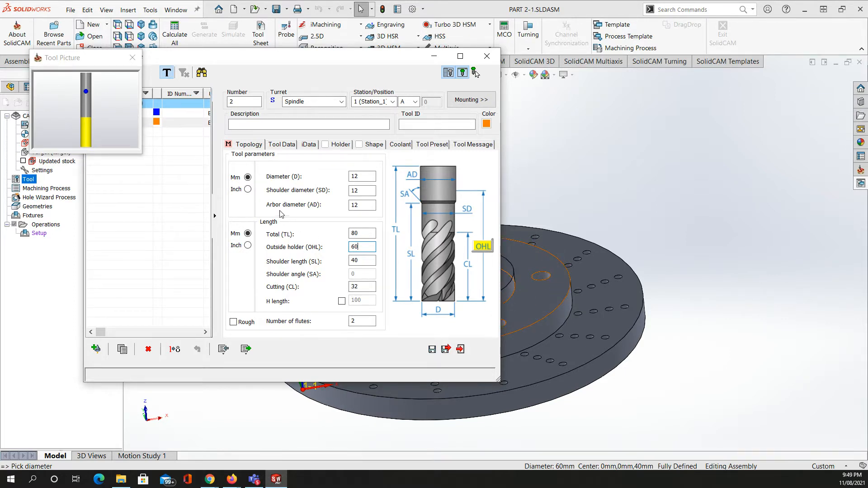
{"action": "left_click", "coordinate": [435, 350]}
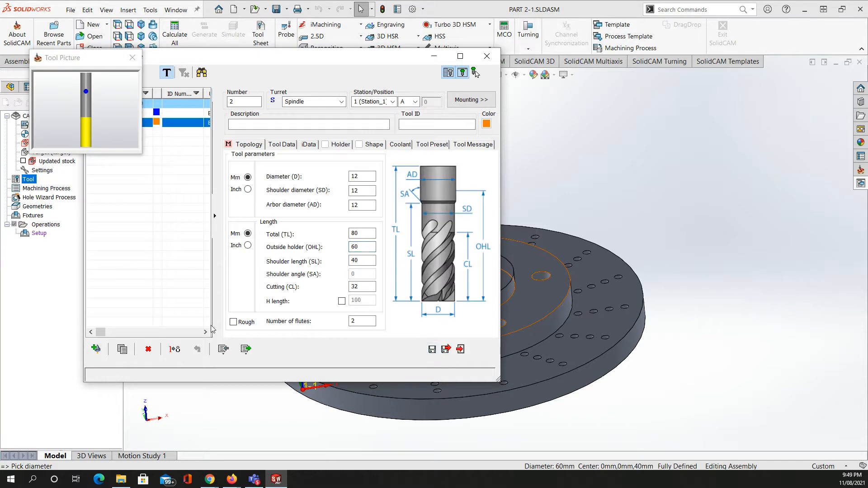
Step: Add a third end mill with a 5 mm diameter, save it and close the part tool table
{"action": "left_click", "coordinate": [96, 350]}
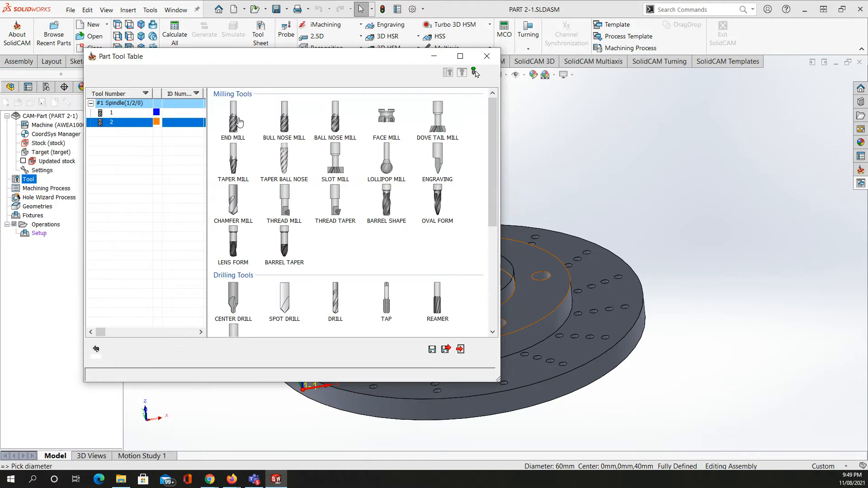
{"action": "left_click", "coordinate": [238, 121]}
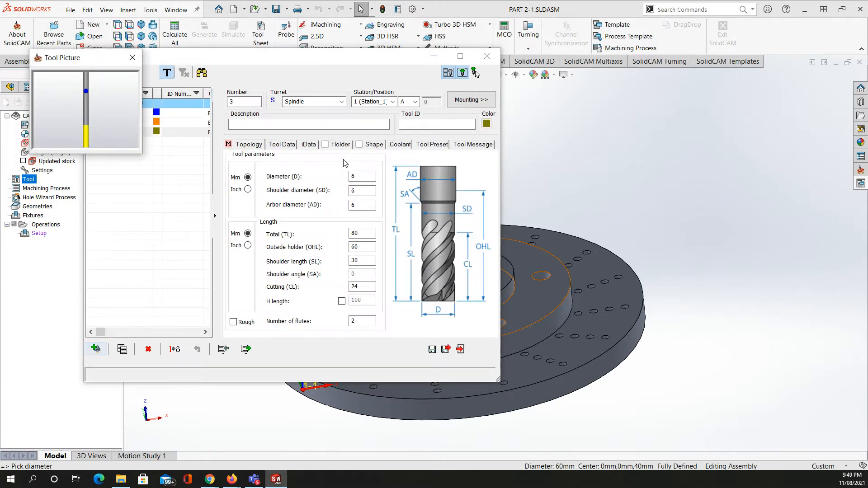
{"action": "left_click_drag", "start_coordinate": [367, 177], "coordinate": [310, 176]}
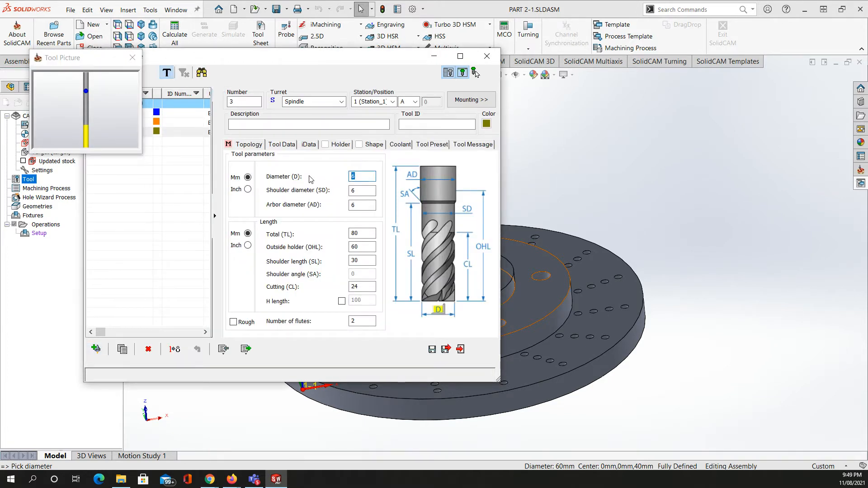
{"action": "type", "text": "5"}
{"action": "key", "text": "Tab"}
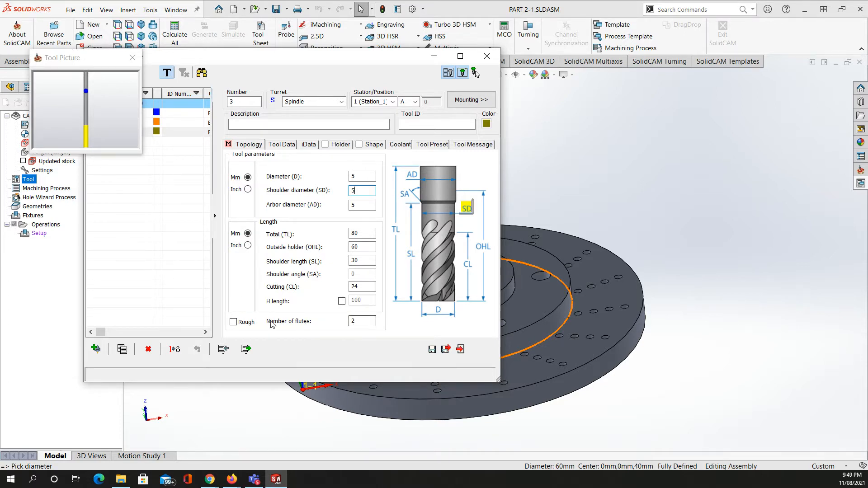
{"action": "left_click", "coordinate": [431, 349]}
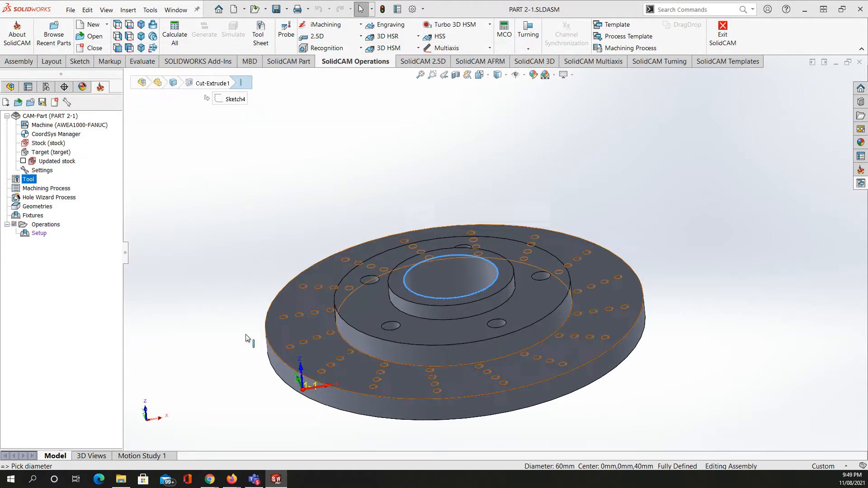
{"action": "right_click", "coordinate": [39, 225]}
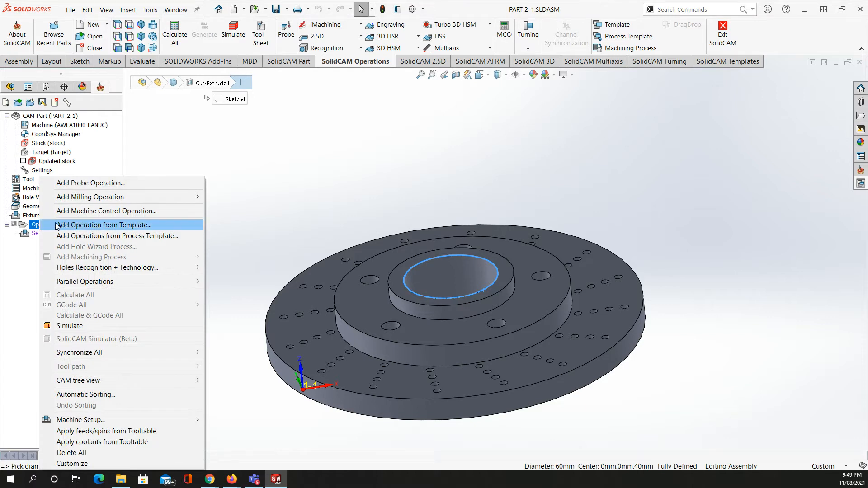
{"action": "mouse_move", "coordinate": [143, 199]}
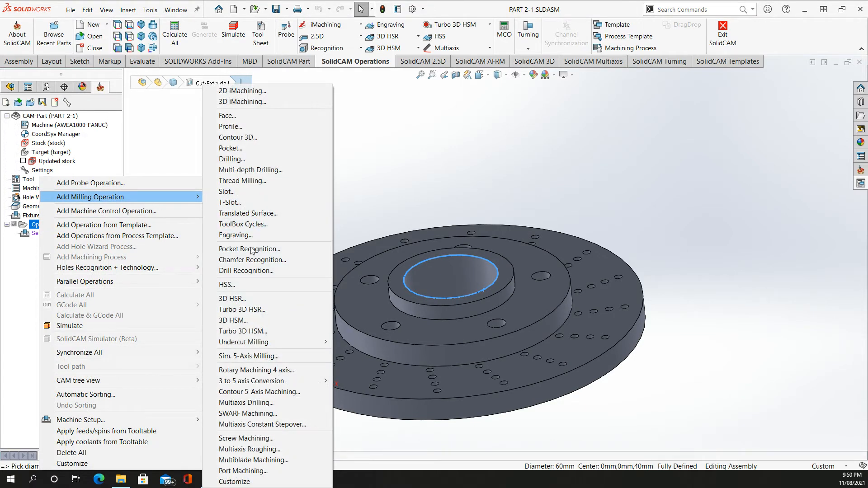
{"action": "left_click", "coordinate": [456, 329]}
{"action": "left_click", "coordinate": [454, 328]}
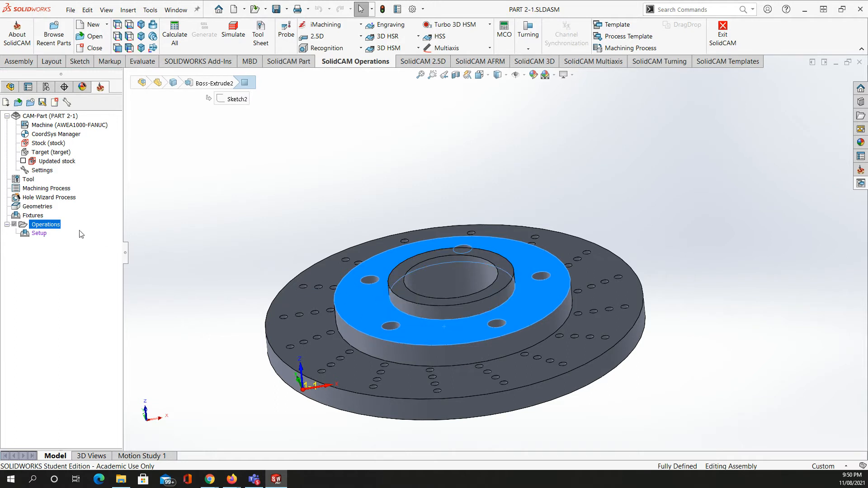
Step: Add a 3D HSR milling operation with HM Roughing and define new target geometry named model from the brake disc body
{"action": "right_click", "coordinate": [43, 226]}
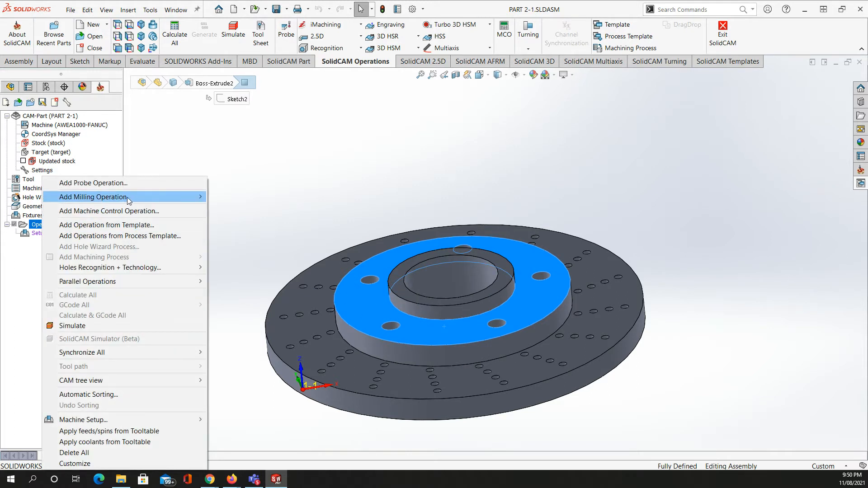
{"action": "mouse_move", "coordinate": [127, 197]}
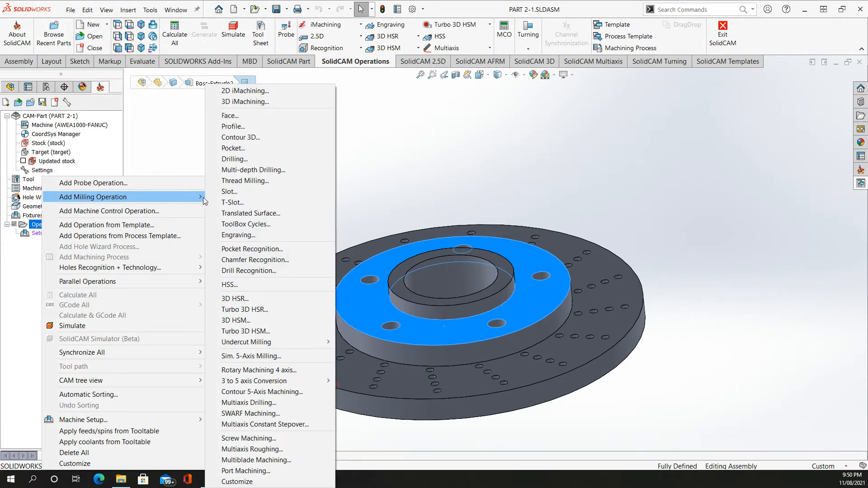
{"action": "left_click", "coordinate": [259, 298]}
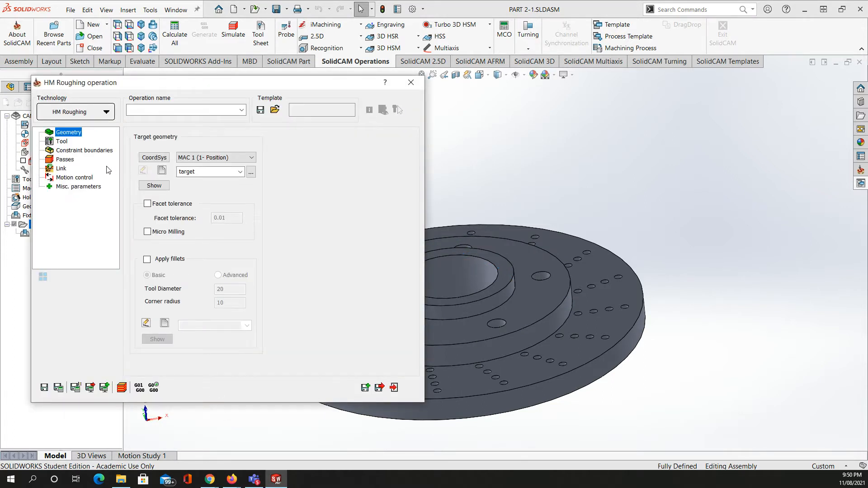
{"action": "left_click", "coordinate": [161, 170]}
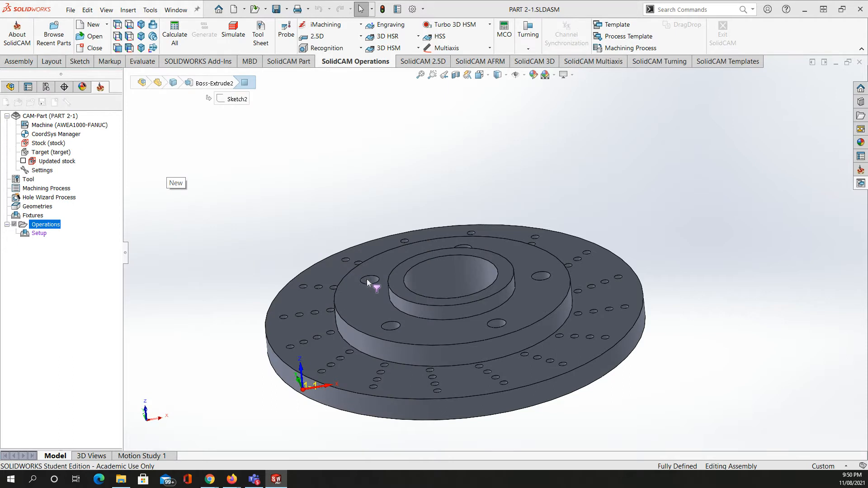
{"action": "left_click", "coordinate": [376, 303]}
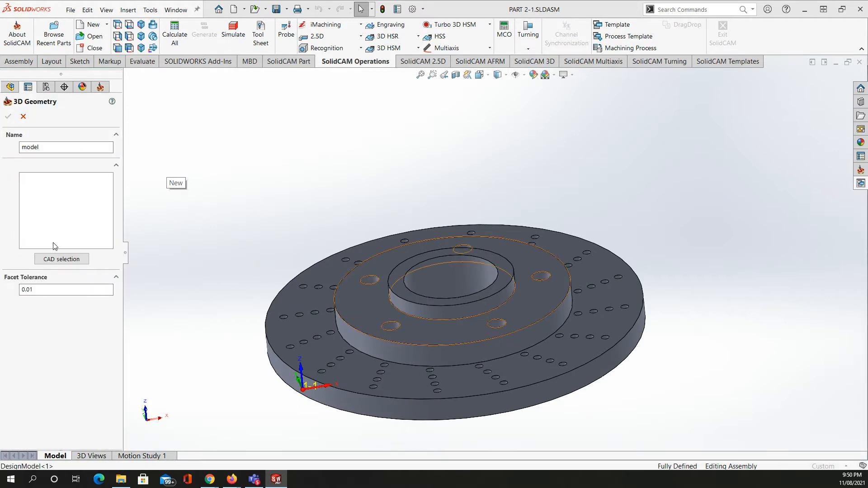
{"action": "left_click", "coordinate": [62, 259]}
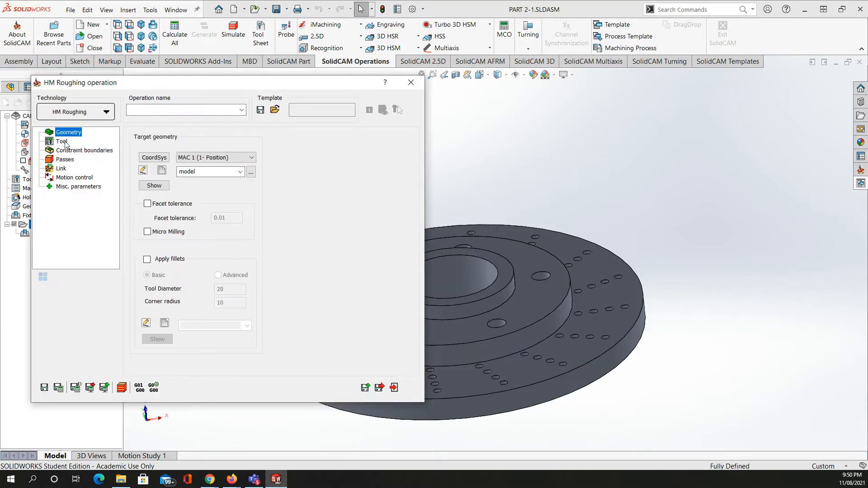
Step: Assign tool 1, the 20 mm end mill, to the HM Roughing operation
{"action": "left_click", "coordinate": [64, 143]}
{"action": "left_click", "coordinate": [203, 321]}
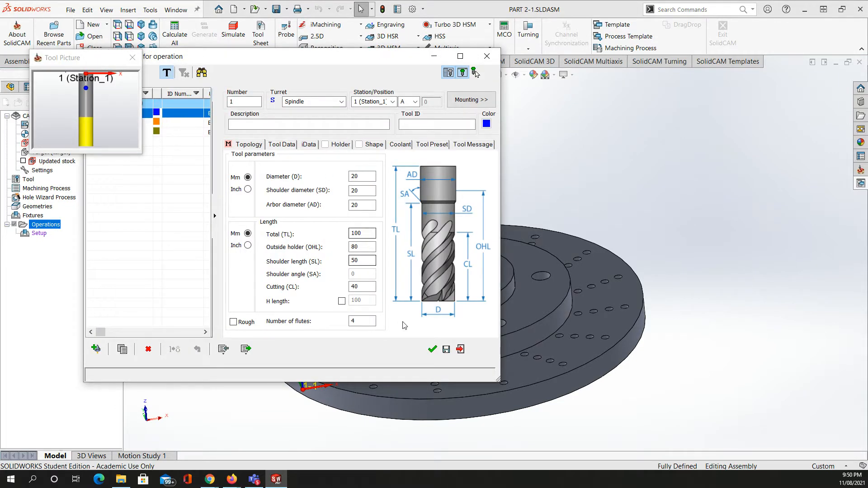
{"action": "left_click", "coordinate": [433, 349]}
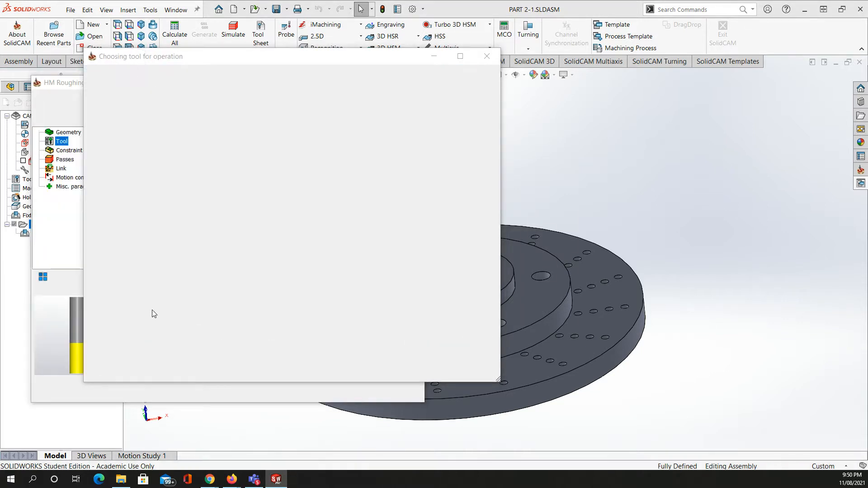
Step: Set the HM Roughing constraint boundary to be created manually as a user-defined boundary
{"action": "left_click", "coordinate": [81, 151]}
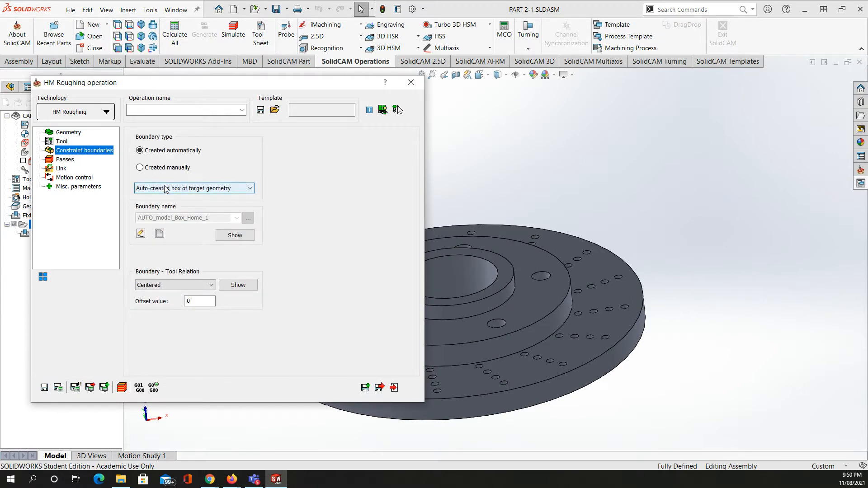
{"action": "left_click", "coordinate": [140, 168]}
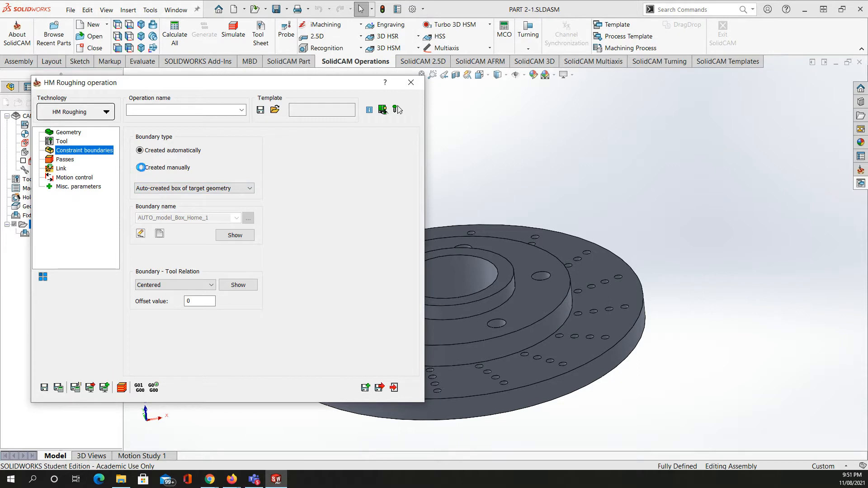
{"action": "left_click", "coordinate": [187, 190]}
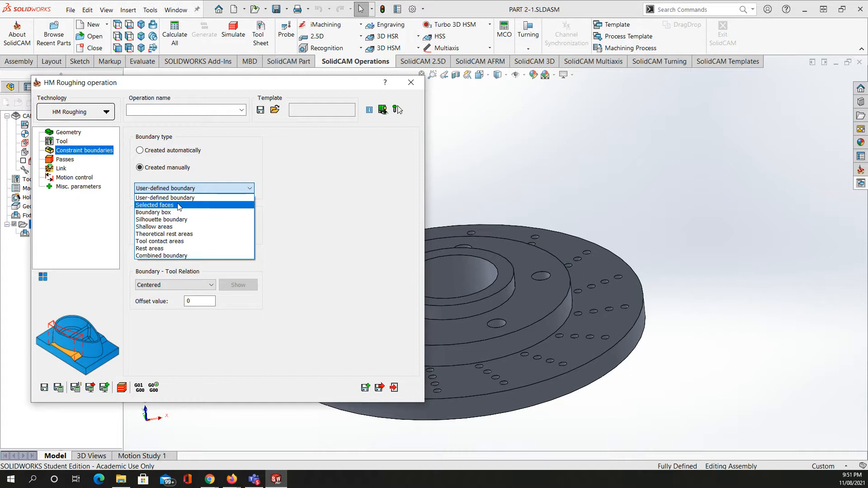
{"action": "left_click", "coordinate": [319, 237]}
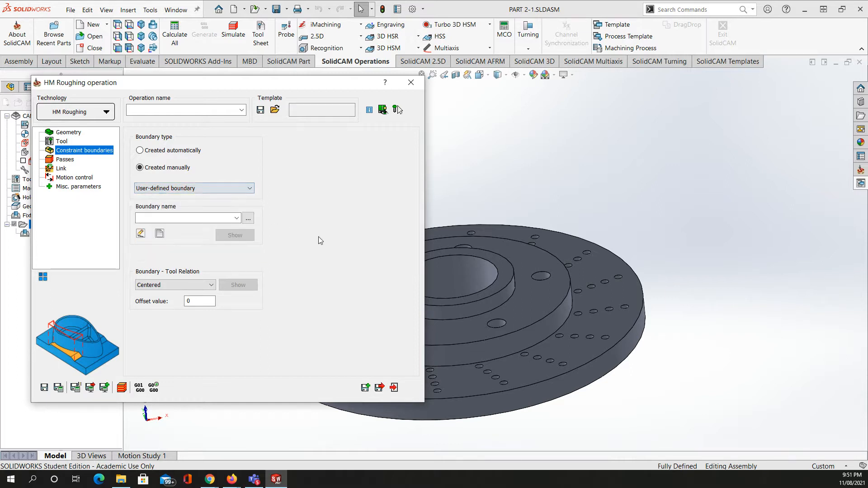
Step: Define a new boundary geometry named contour from the base circle of the central hub and the upper outer edge of the disc
{"action": "left_click", "coordinate": [163, 233]}
{"action": "left_click", "coordinate": [319, 304]}
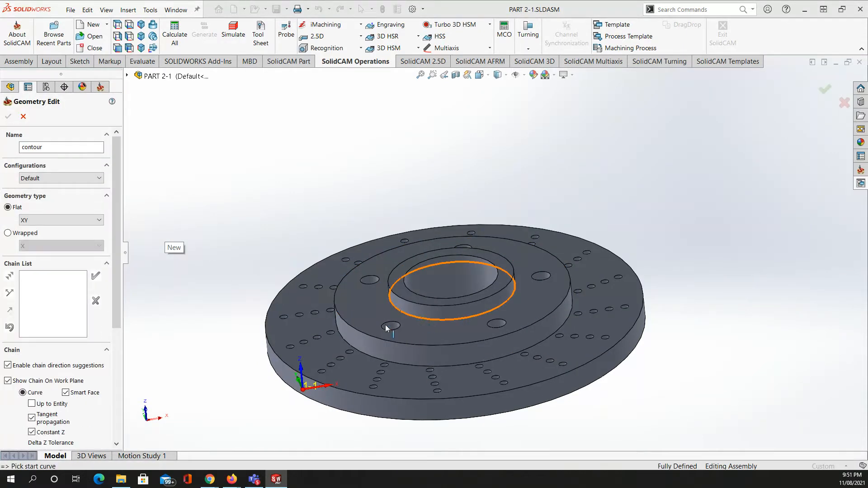
{"action": "left_click", "coordinate": [416, 320]}
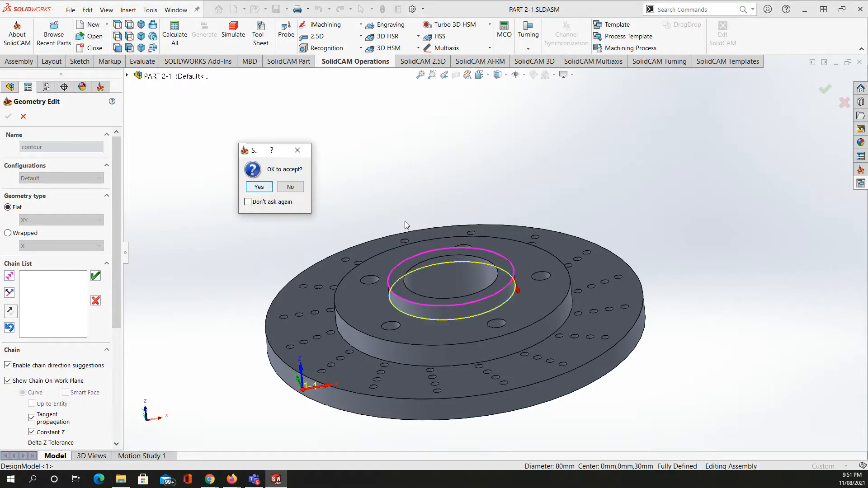
{"action": "left_click", "coordinate": [260, 187]}
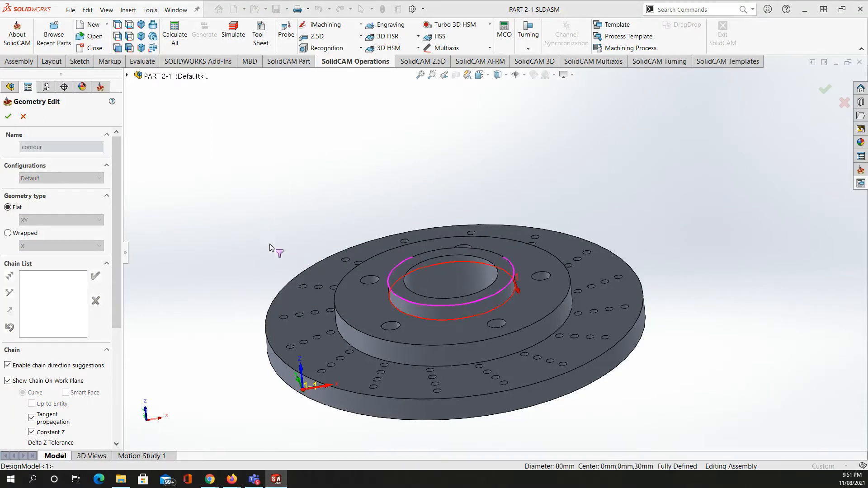
{"action": "left_click", "coordinate": [268, 315]}
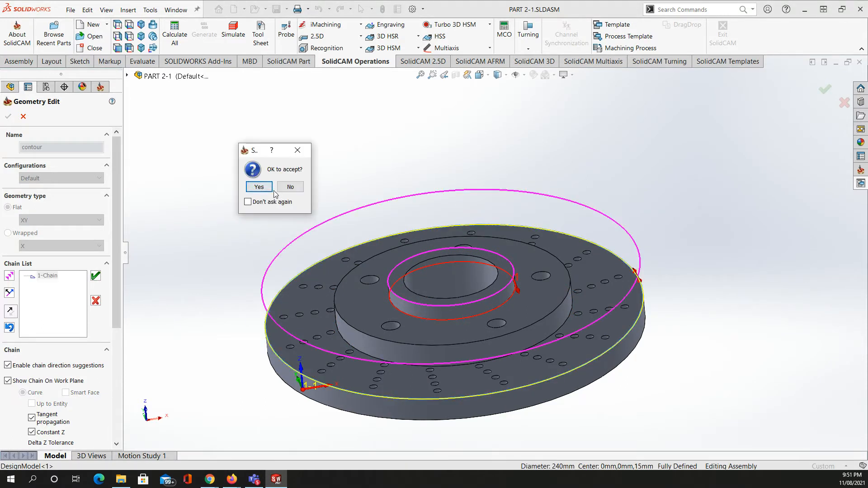
{"action": "left_click", "coordinate": [284, 186]}
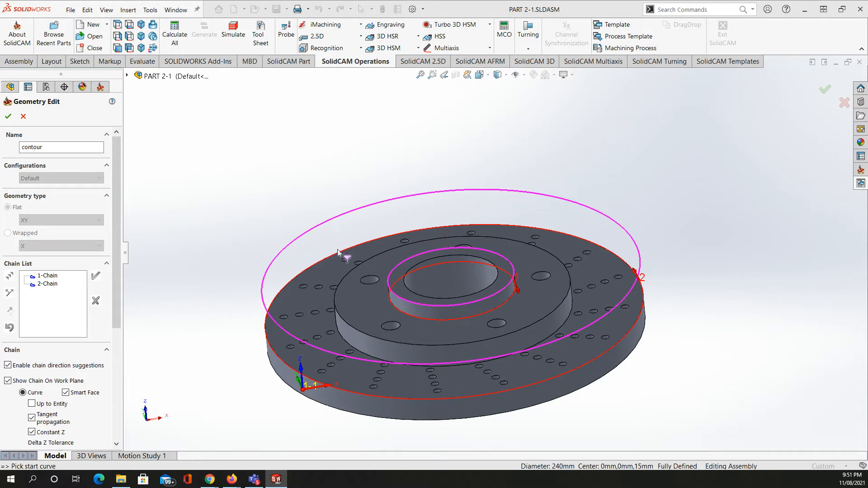
{"action": "middle_click_drag", "start_coordinate": [335, 247], "coordinate": [352, 229]}
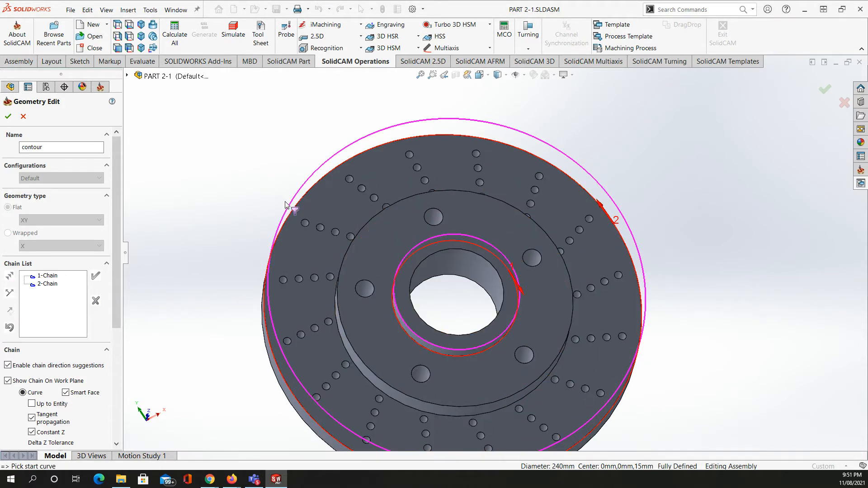
{"action": "left_click", "coordinate": [8, 117]}
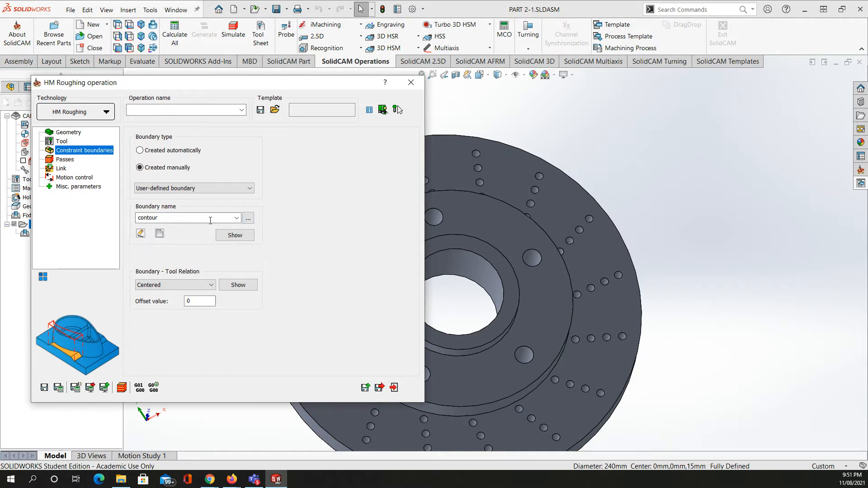
Step: Set the Z-Top limit of the passes to 0 by picking the top face of the central hub
{"action": "left_click", "coordinate": [65, 161]}
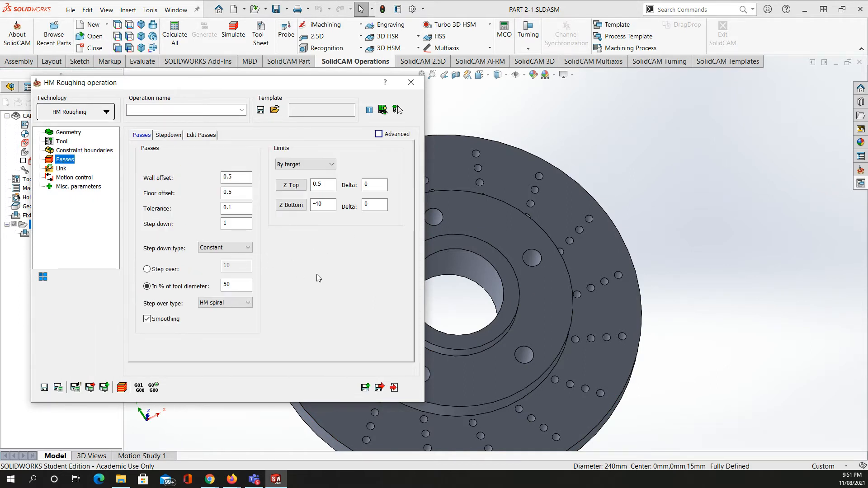
{"action": "left_click", "coordinate": [330, 166]}
{"action": "left_click", "coordinate": [329, 165]}
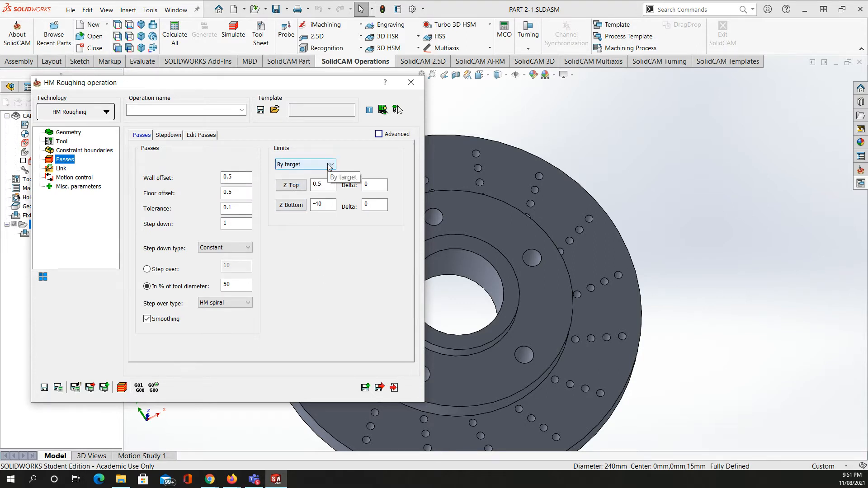
{"action": "left_click", "coordinate": [293, 187]}
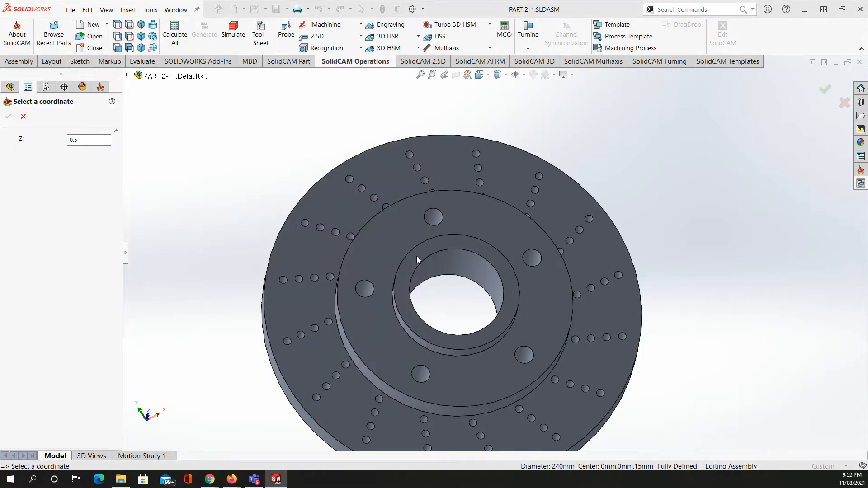
{"action": "left_click", "coordinate": [415, 259]}
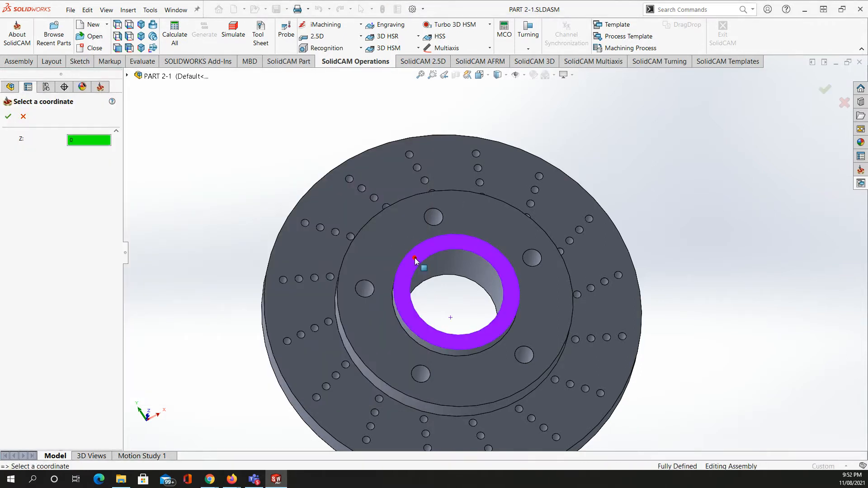
{"action": "left_click", "coordinate": [8, 117]}
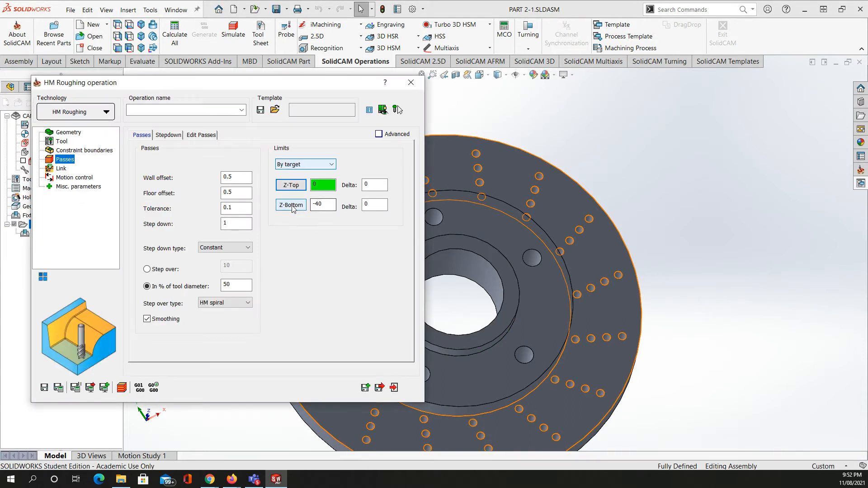
Step: Set the Z-Bottom limit of the passes to -10 by picking the raised face with the five bolt holes
{"action": "left_click", "coordinate": [291, 205]}
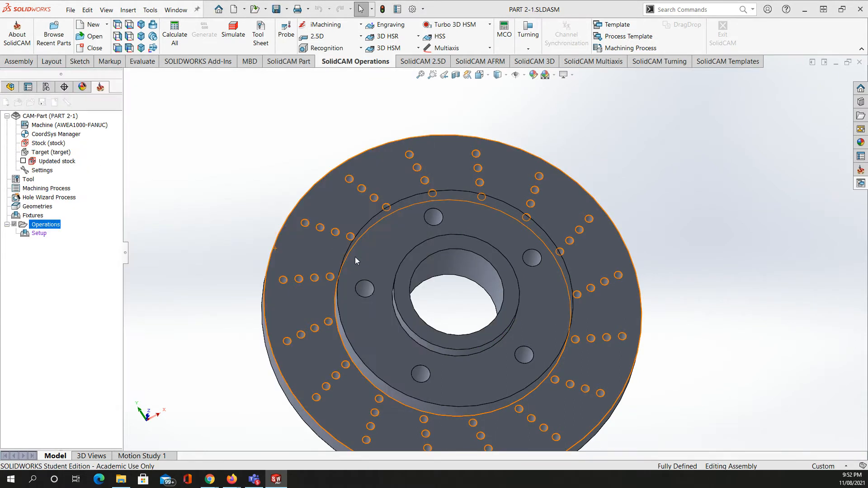
{"action": "left_click", "coordinate": [381, 256]}
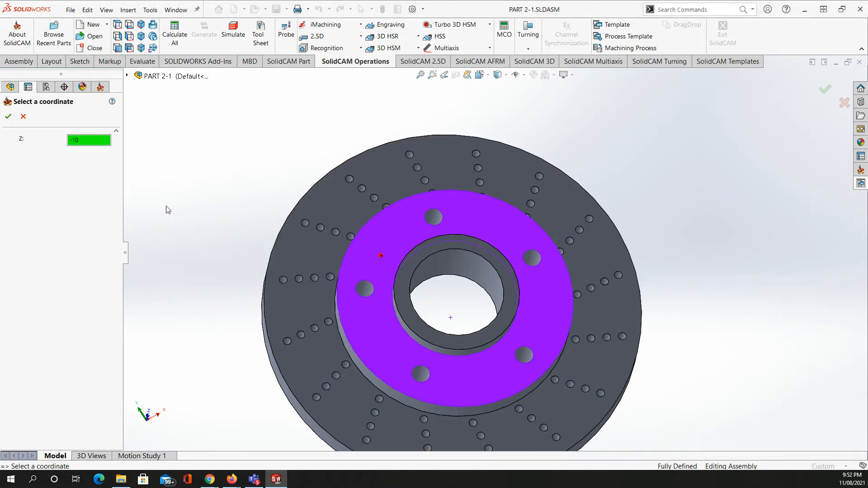
{"action": "left_click", "coordinate": [8, 116]}
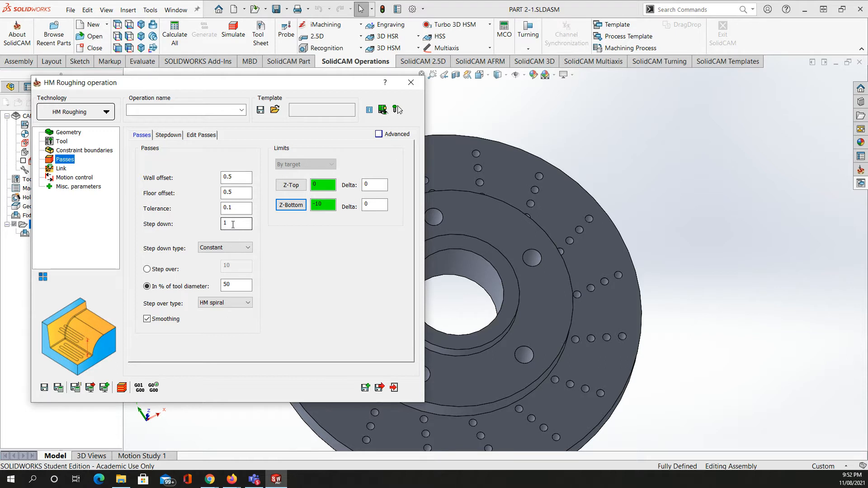
Step: Set the roughing step down to 3 and the step down type to Constant & flats
{"action": "left_click_drag", "start_coordinate": [233, 225], "coordinate": [221, 226]}
{"action": "left_click", "coordinate": [249, 247]}
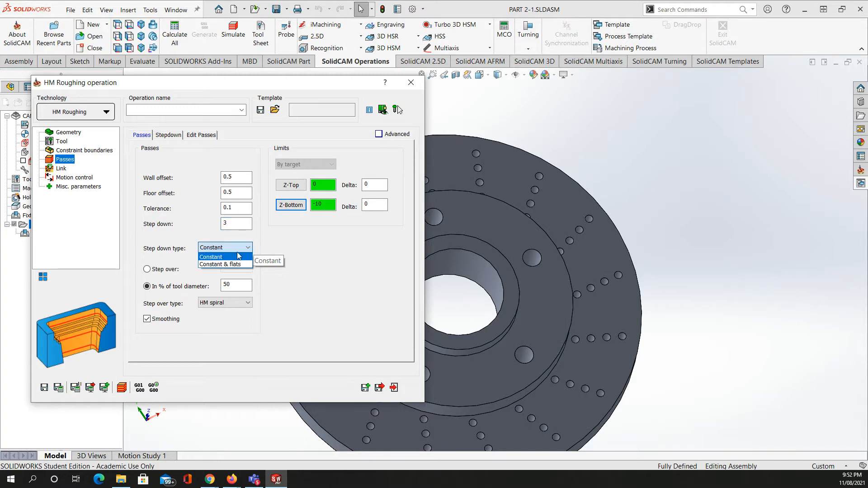
{"action": "left_click", "coordinate": [212, 265]}
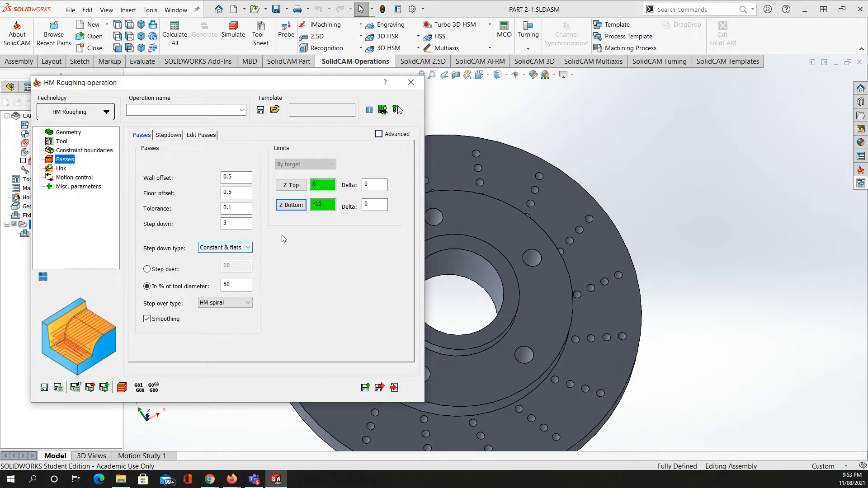
{"action": "left_click", "coordinate": [170, 138]}
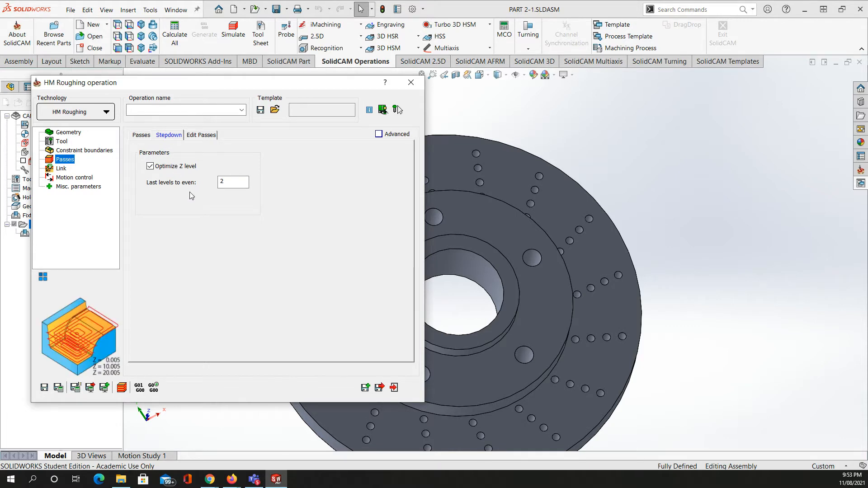
{"action": "left_click", "coordinate": [234, 181]}
{"action": "left_click", "coordinate": [201, 136]}
{"action": "left_click", "coordinate": [141, 134]}
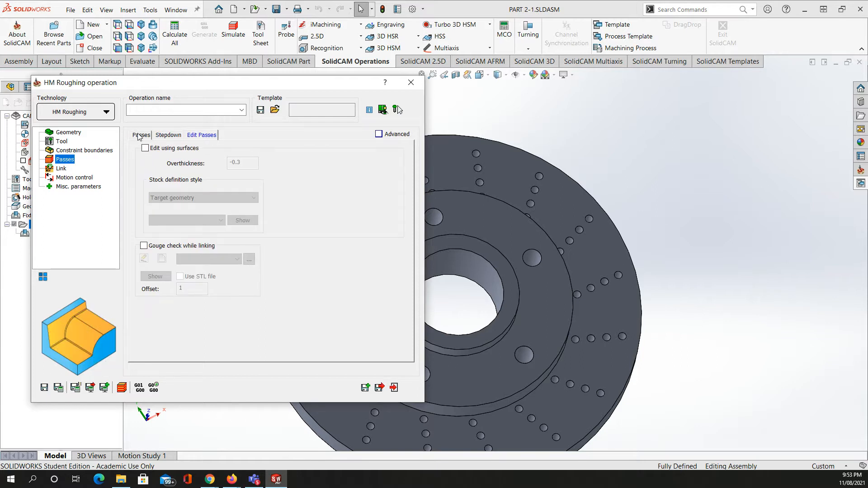
Step: Save and close the HM Roughing operation and calculate its tool path
{"action": "left_click", "coordinate": [379, 387]}
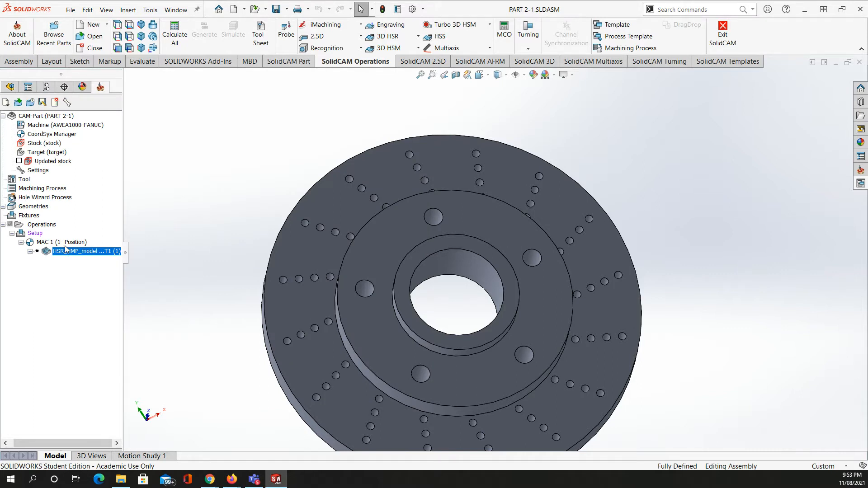
{"action": "right_click", "coordinate": [62, 253]}
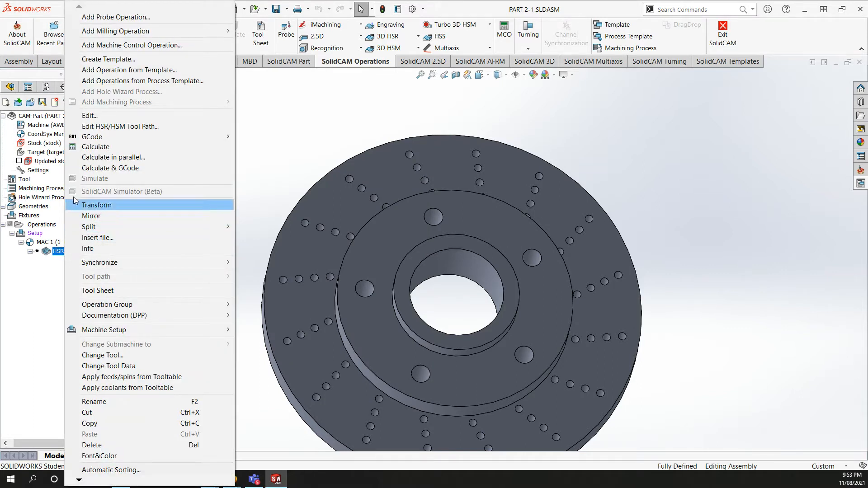
{"action": "left_click", "coordinate": [89, 147]}
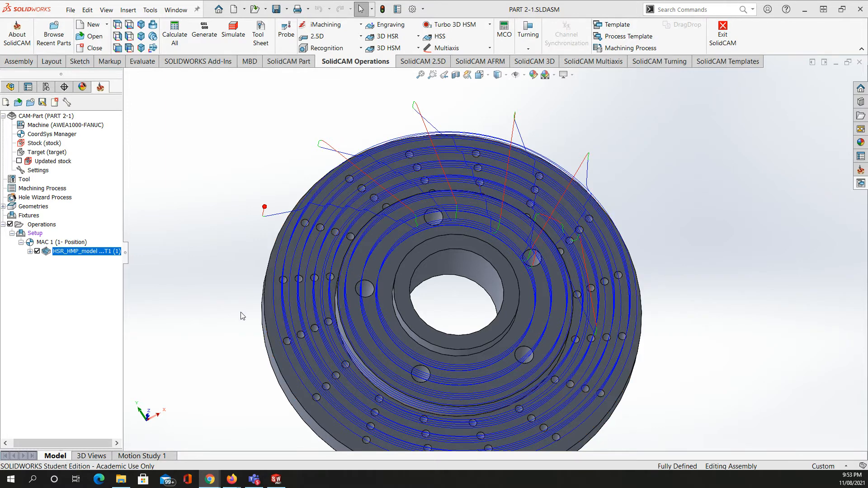
Step: Examine the calculated roughing tool path from the side, checking its depth levels against the hub and raised face
{"action": "middle_click_drag", "start_coordinate": [232, 273], "coordinate": [253, 213]}
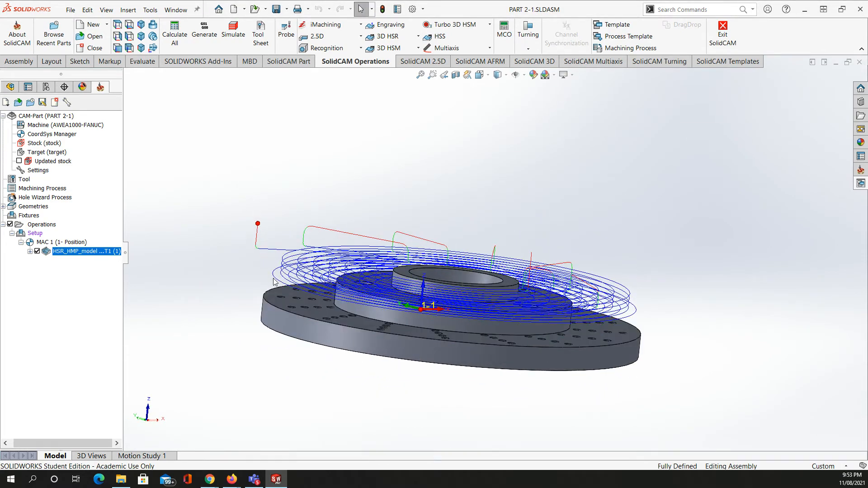
{"action": "scroll", "coordinate": [281, 271], "scroll_direction": "down", "scroll_amount": 3}
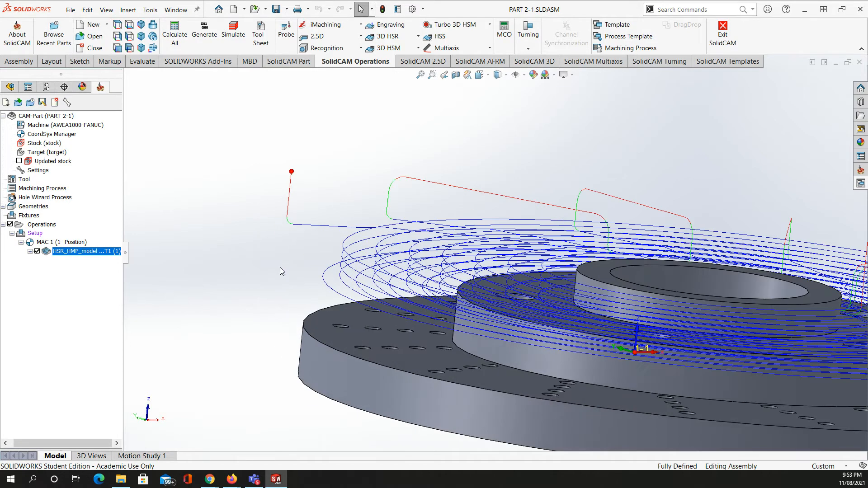
{"action": "middle_click_drag", "start_coordinate": [310, 268], "coordinate": [307, 245]}
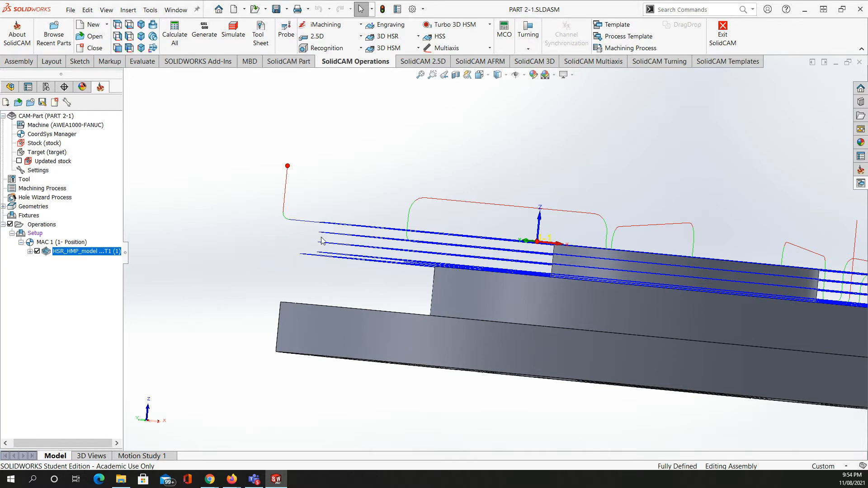
{"action": "middle_click_drag", "start_coordinate": [307, 253], "coordinate": [307, 250]}
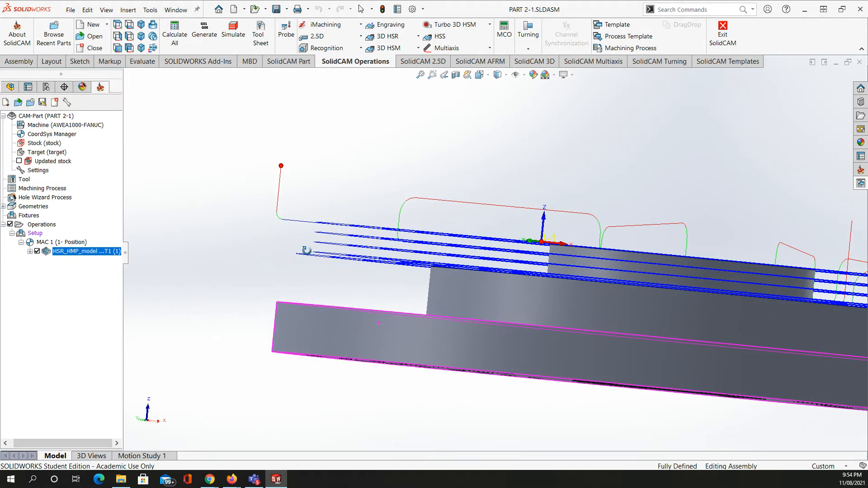
{"action": "scroll", "coordinate": [326, 257], "scroll_direction": "down", "scroll_amount": 6}
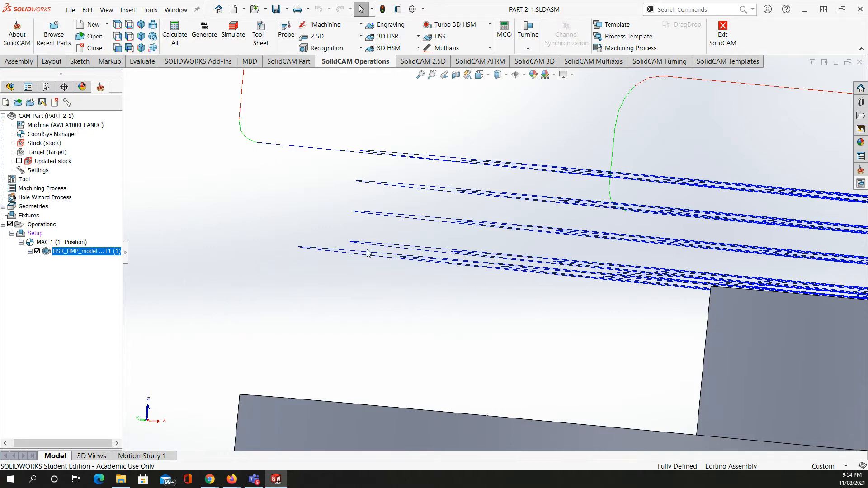
{"action": "scroll", "coordinate": [367, 251], "scroll_direction": "up", "scroll_amount": 5}
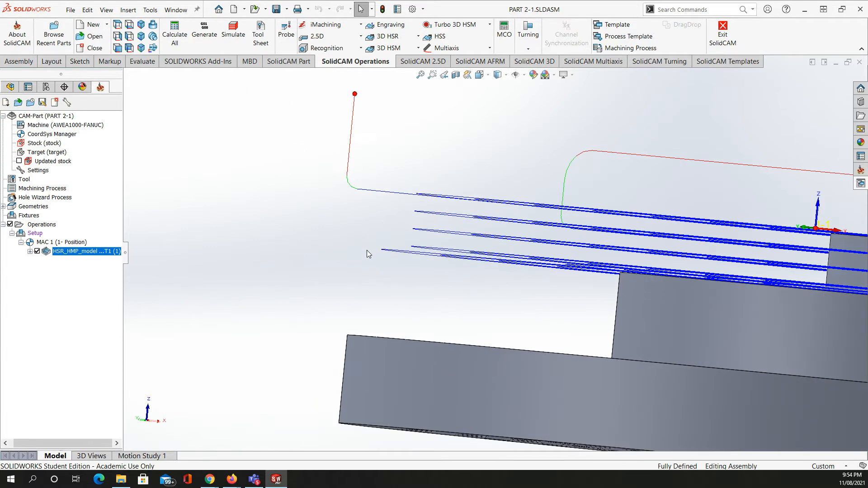
{"action": "middle_click_drag", "start_coordinate": [368, 250], "coordinate": [361, 277]}
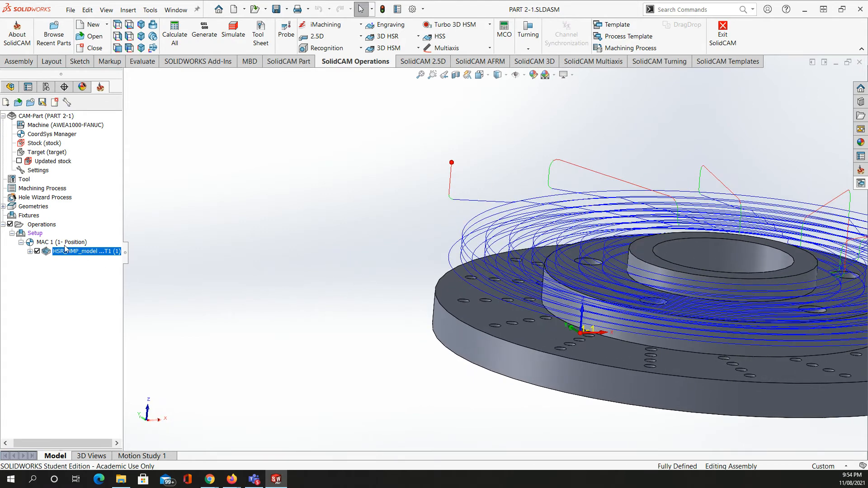
Step: Add a 3D HSR HM Roughing operation to the setup and define the brake disc model as its new target geometry
{"action": "right_click", "coordinate": [36, 234]}
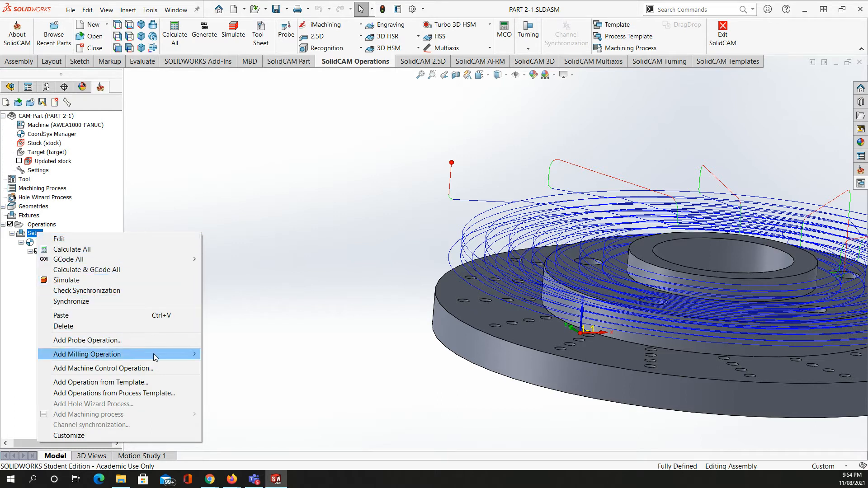
{"action": "mouse_move", "coordinate": [181, 354]}
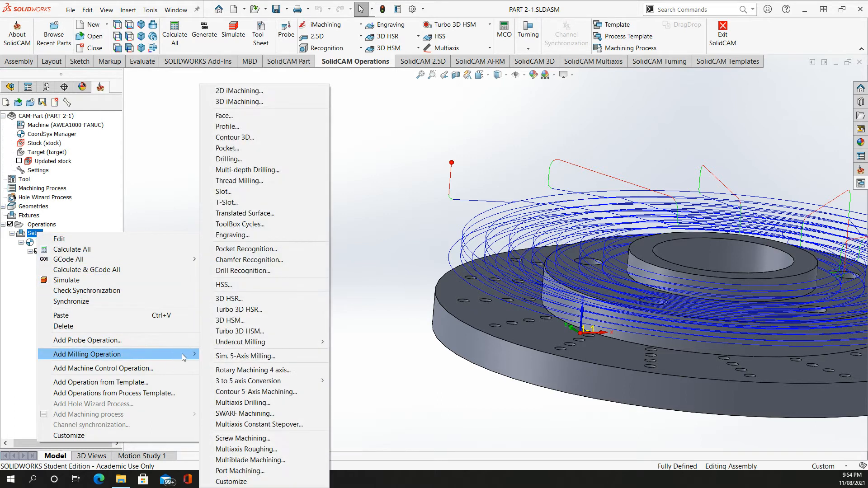
{"action": "left_click", "coordinate": [240, 301]}
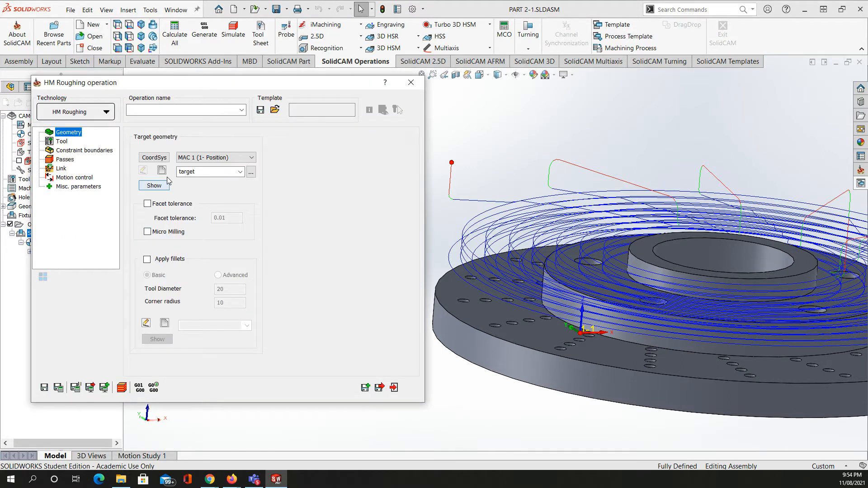
{"action": "left_click", "coordinate": [162, 170]}
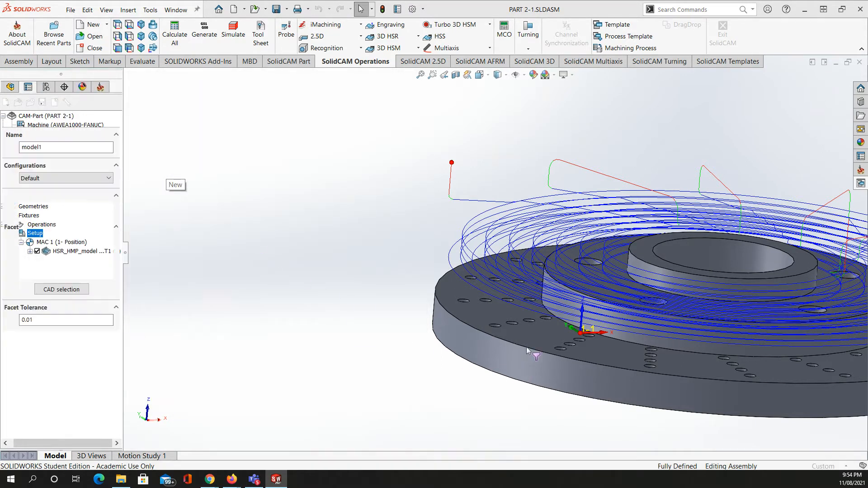
{"action": "left_click", "coordinate": [62, 259]}
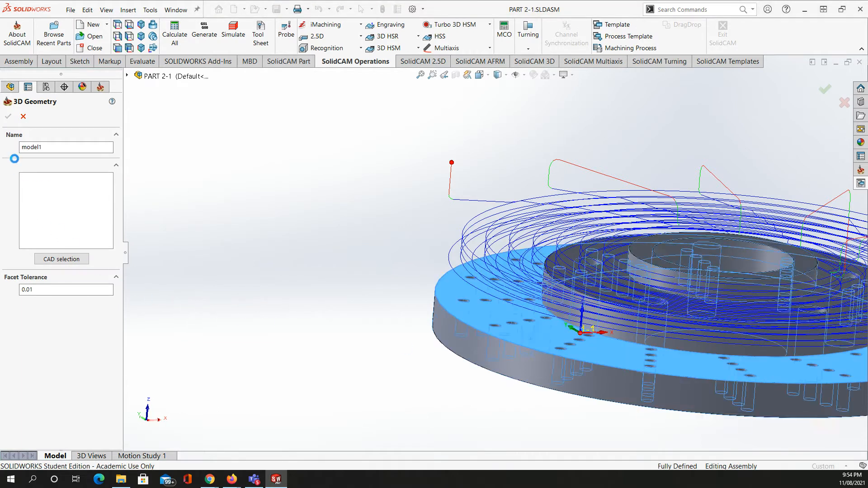
{"action": "left_click", "coordinate": [8, 117]}
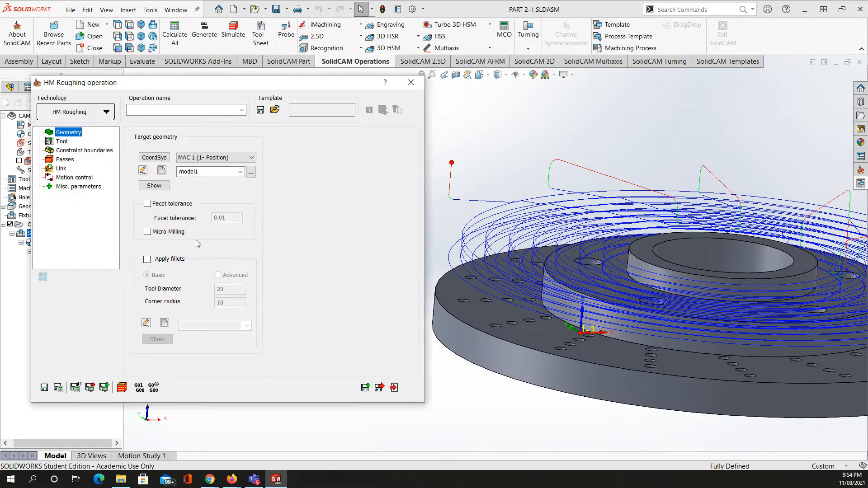
Step: Assign the existing 20 mm end mill, tool number 1, to the new HM Roughing operation
{"action": "left_click", "coordinate": [68, 141]}
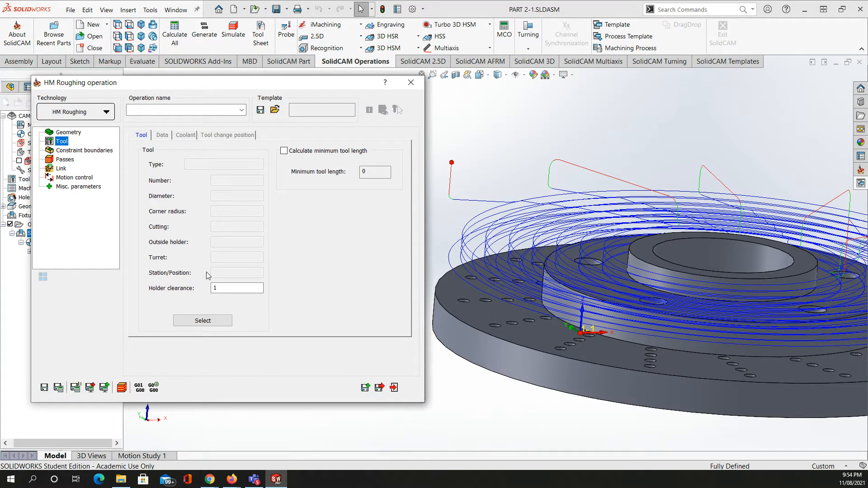
{"action": "left_click", "coordinate": [207, 321]}
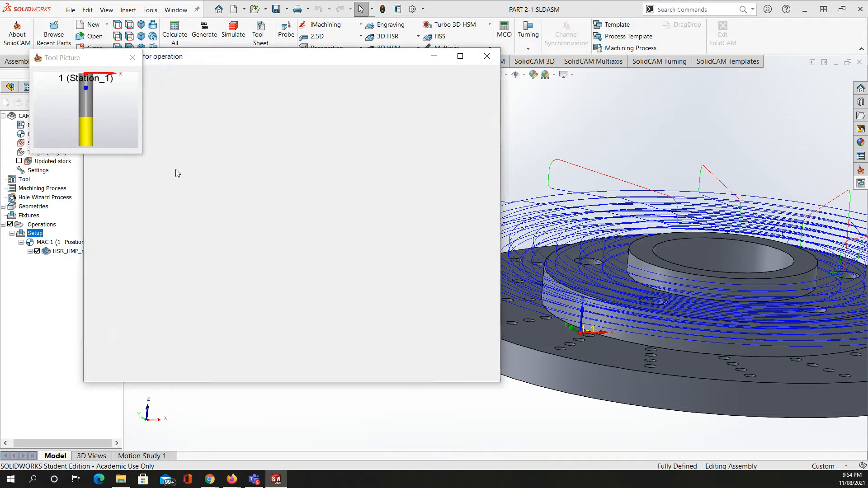
{"action": "left_click", "coordinate": [432, 349]}
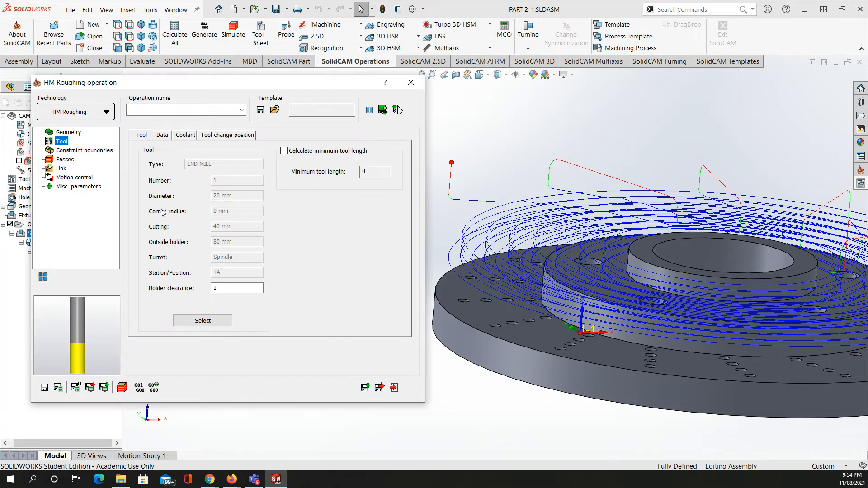
Step: Define a new user-defined boundary from two chains: the base edge of the raised step and the disc's outer edge
{"action": "left_click", "coordinate": [68, 150]}
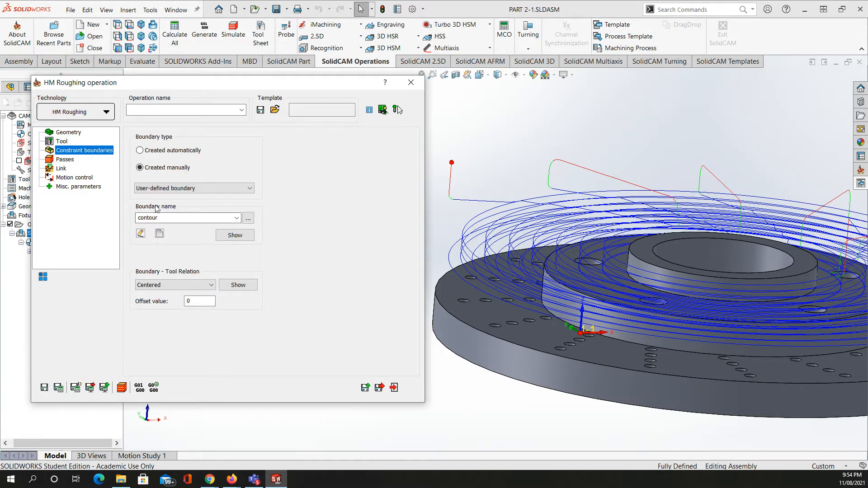
{"action": "left_click", "coordinate": [160, 234]}
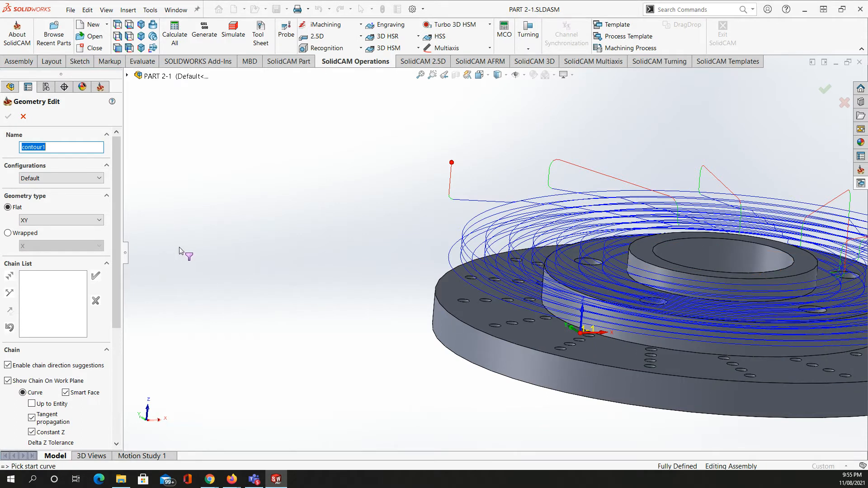
{"action": "left_click", "coordinate": [618, 342]}
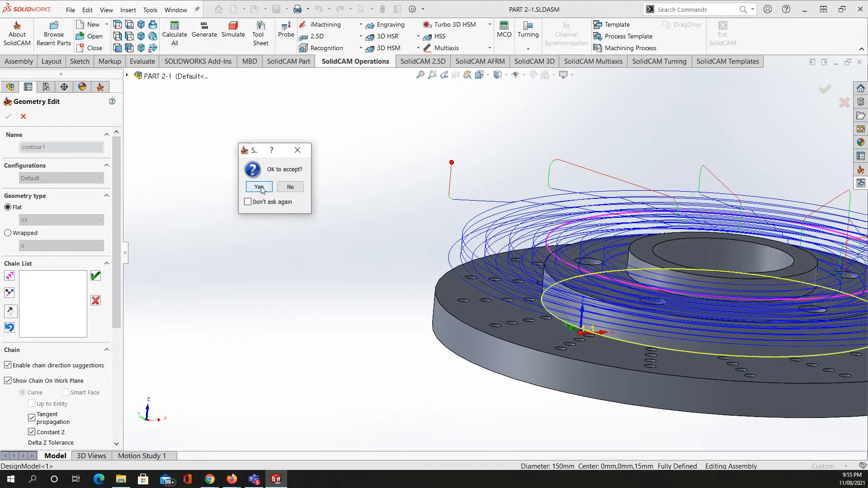
{"action": "left_click", "coordinate": [259, 187]}
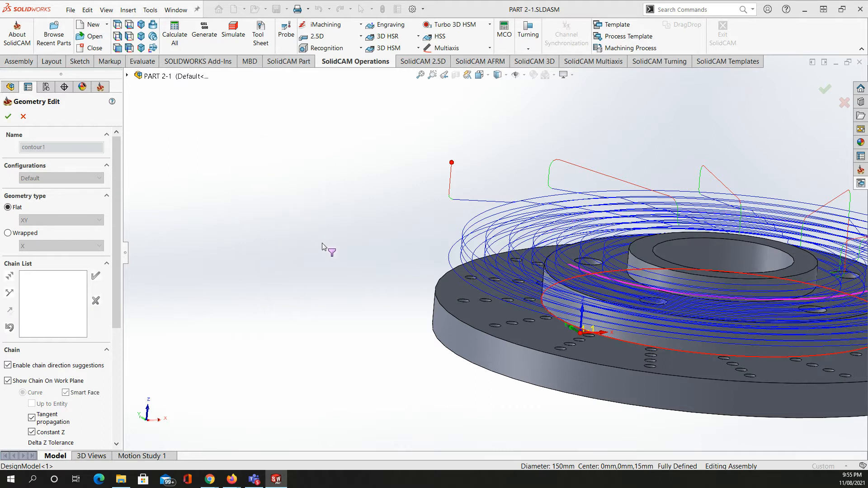
{"action": "left_click", "coordinate": [438, 302]}
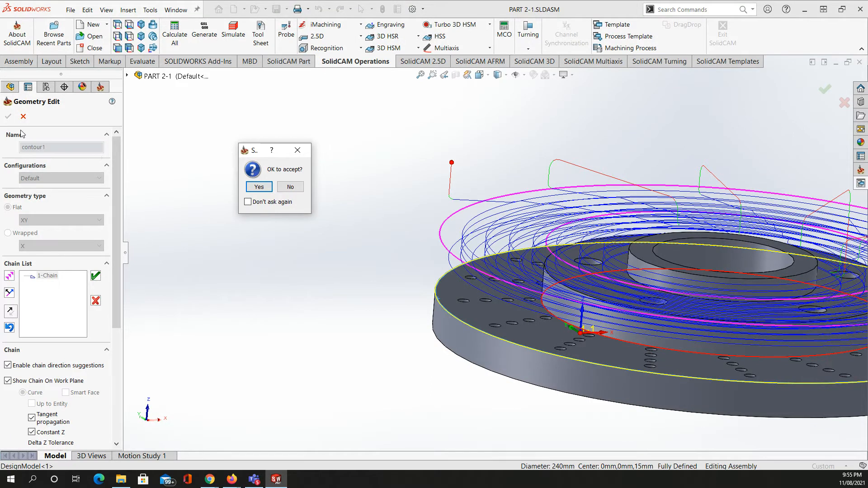
{"action": "left_click", "coordinate": [250, 188]}
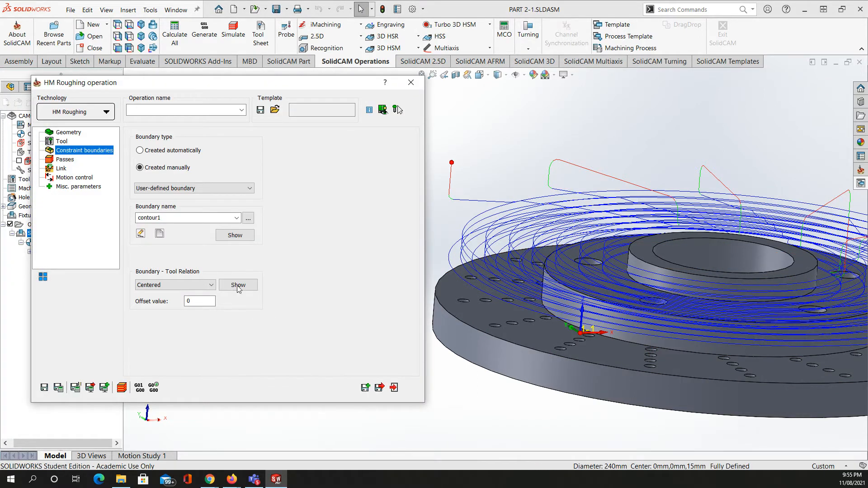
Step: Set the pass limits to Z-Top -10 from the raised bolt-hole face and Z-Bottom -25 from the outer drilled face
{"action": "left_click", "coordinate": [66, 159]}
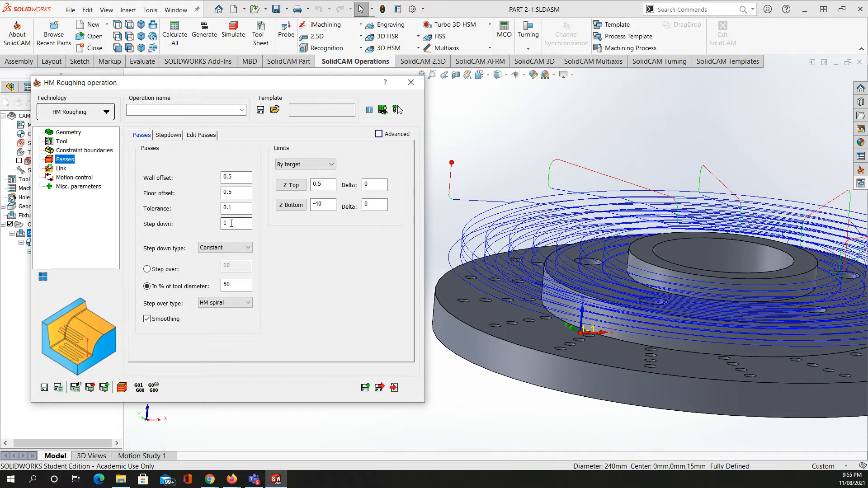
{"action": "left_click", "coordinate": [300, 186]}
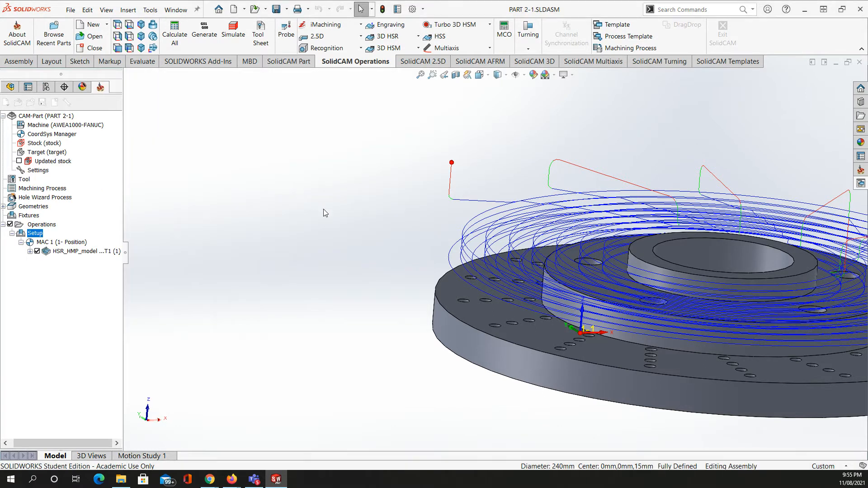
{"action": "left_click", "coordinate": [575, 282]}
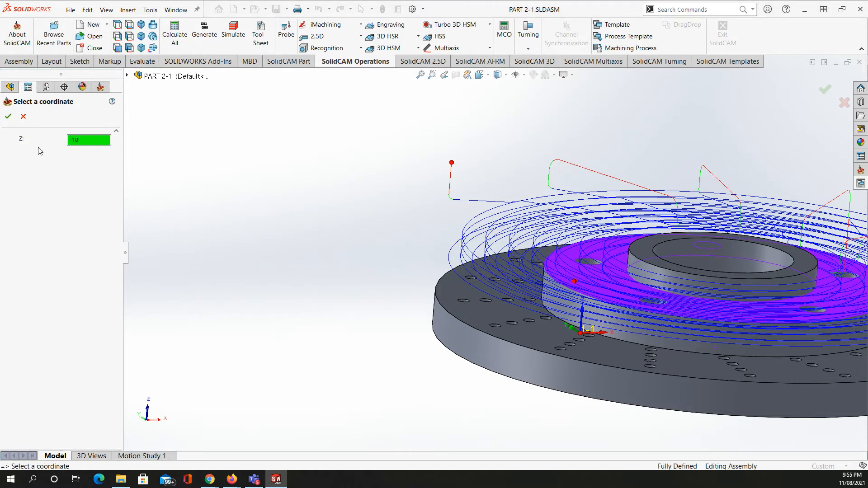
{"action": "left_click", "coordinate": [9, 118]}
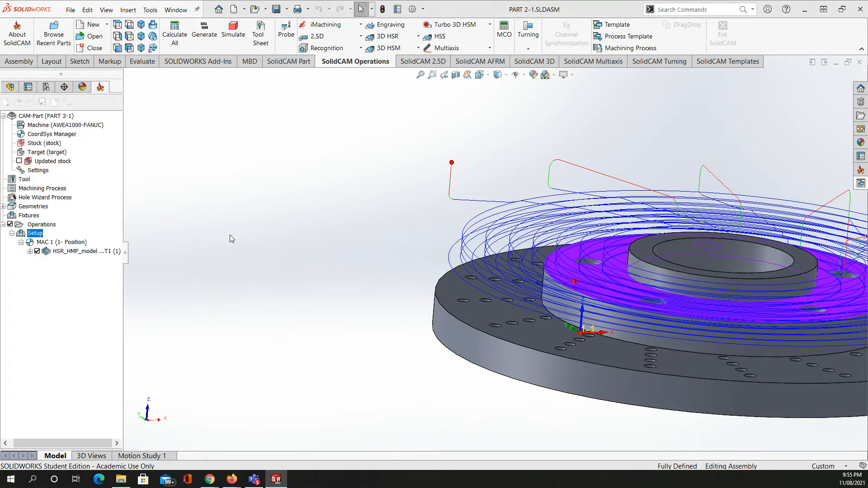
{"action": "left_click", "coordinate": [290, 205]}
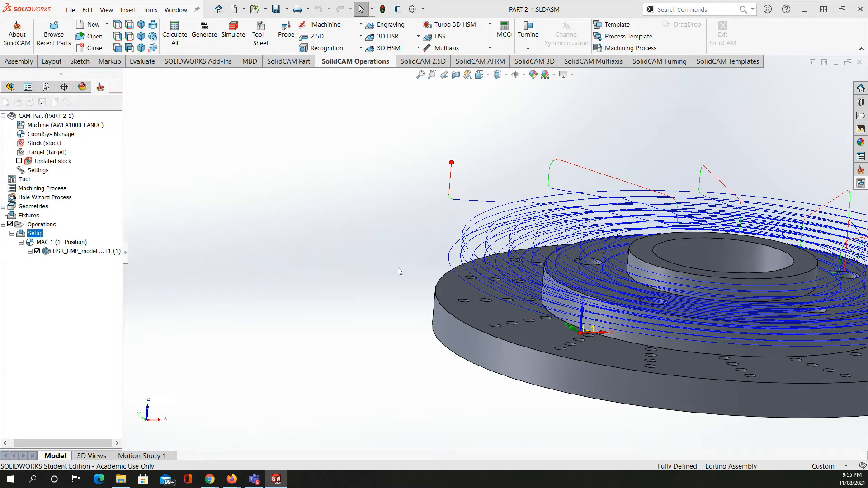
{"action": "left_click", "coordinate": [481, 316]}
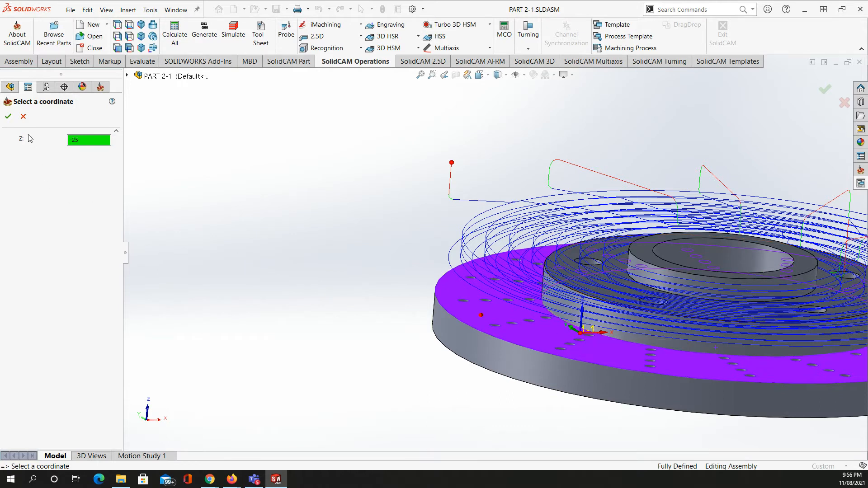
{"action": "left_click", "coordinate": [9, 117]}
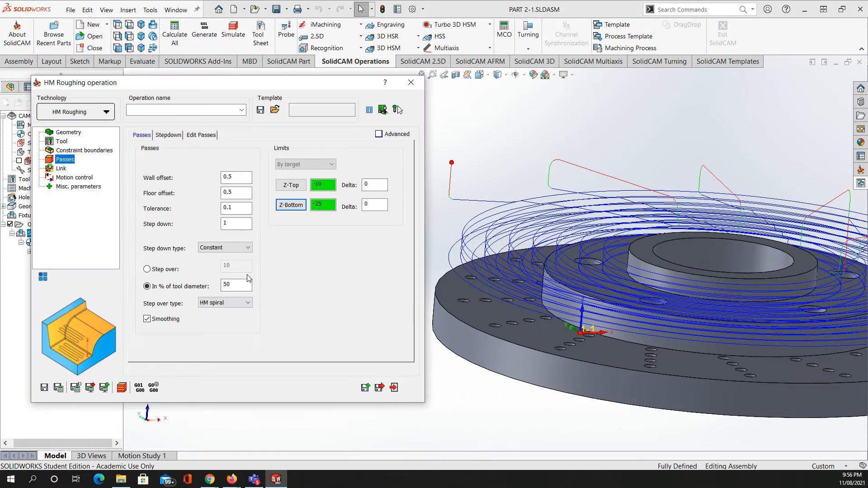
Step: Set the passes to a 3.5 step down of type Constant & flats, with last levels to even at 1
{"action": "double_click", "coordinate": [223, 223]}
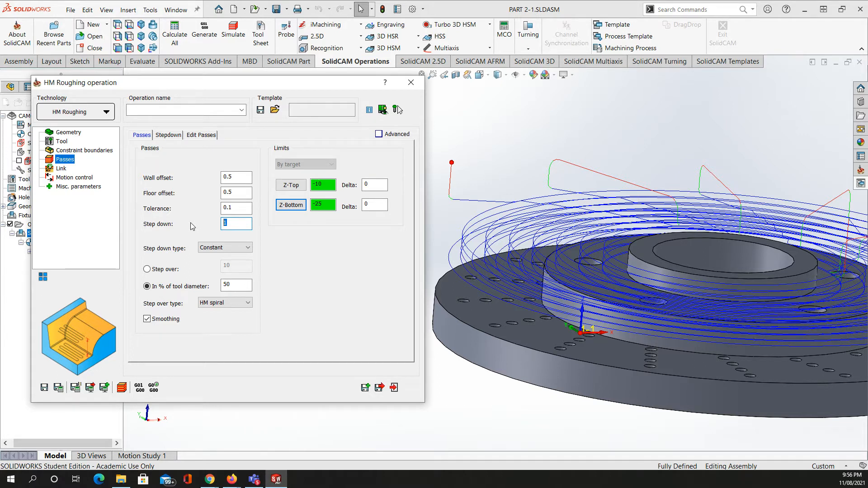
{"action": "type", "text": "3.5"}
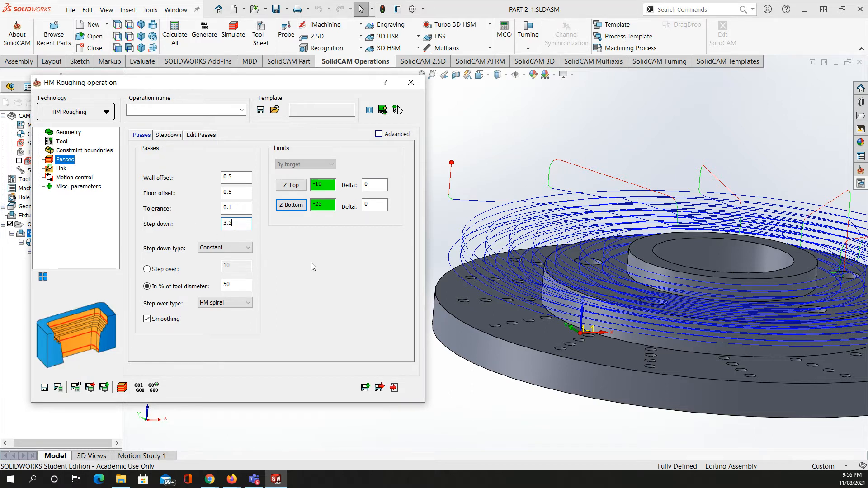
{"action": "left_click", "coordinate": [238, 249]}
{"action": "left_click", "coordinate": [218, 264]}
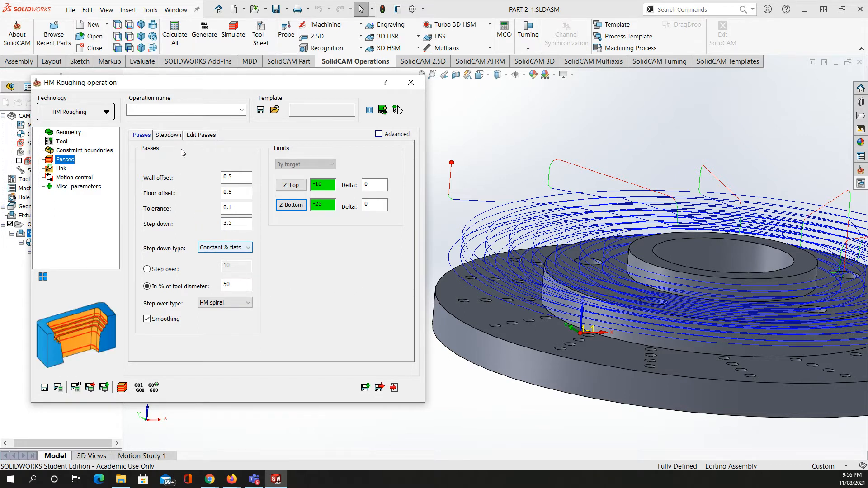
{"action": "left_click", "coordinate": [172, 135]}
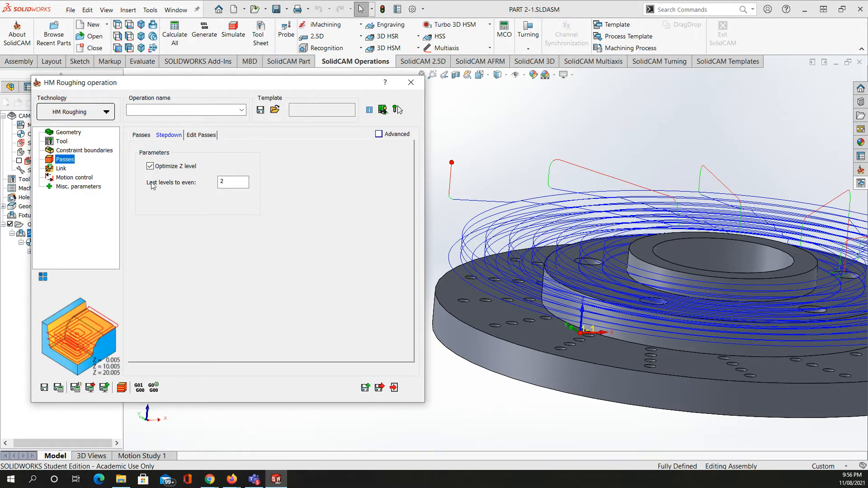
{"action": "double_click", "coordinate": [230, 181]}
{"action": "type", "text": "1"}
Step: Save and close the second HM Roughing operation and calculate its tool path
{"action": "left_click", "coordinate": [379, 389]}
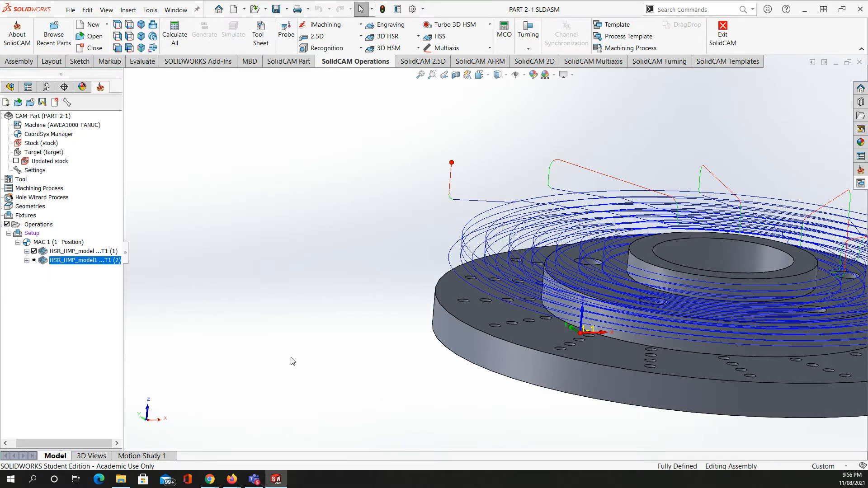
{"action": "right_click", "coordinate": [92, 264]}
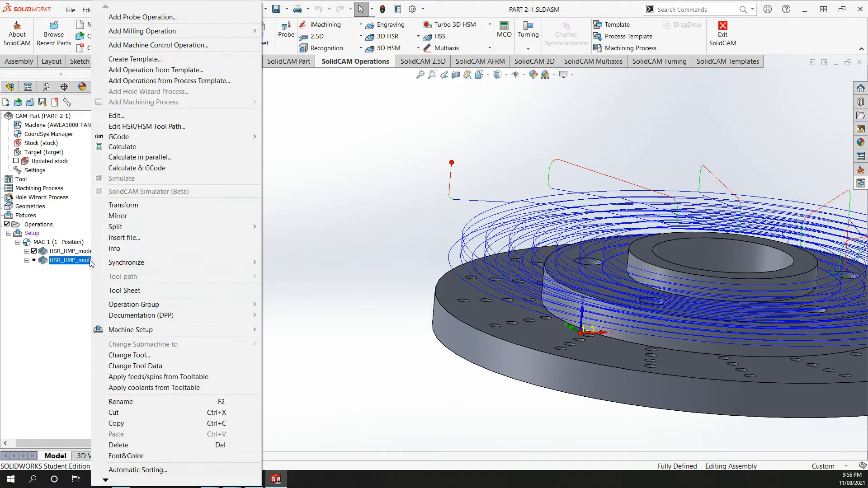
{"action": "left_click", "coordinate": [115, 146]}
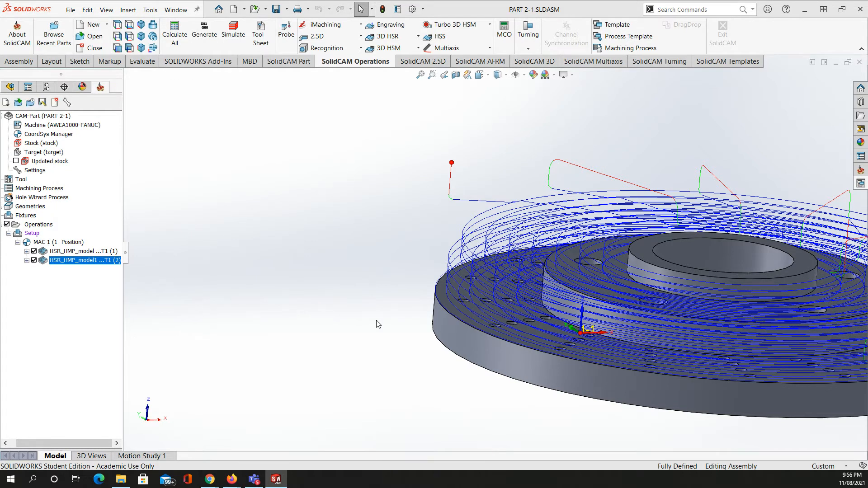
Step: Simulate the second roughing operation in Rest Material mode and inspect the stock after the operation around the hub and raised step
{"action": "middle_click_drag", "start_coordinate": [358, 326], "coordinate": [322, 348]}
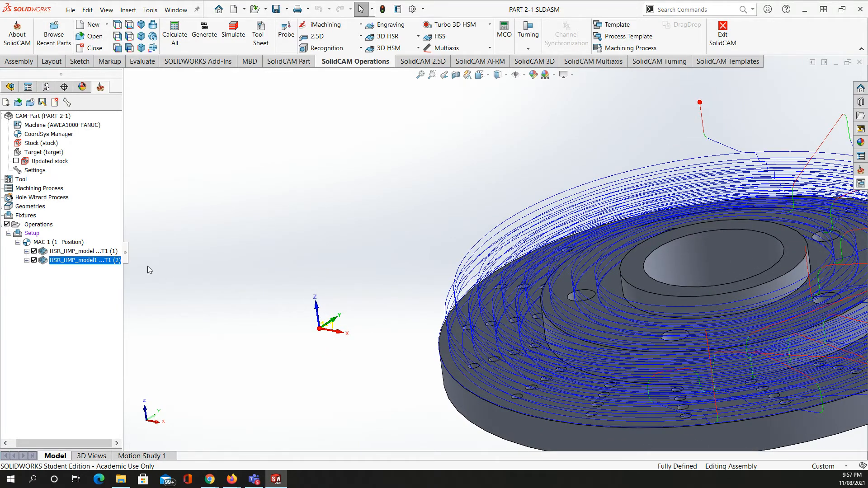
{"action": "right_click", "coordinate": [67, 267]}
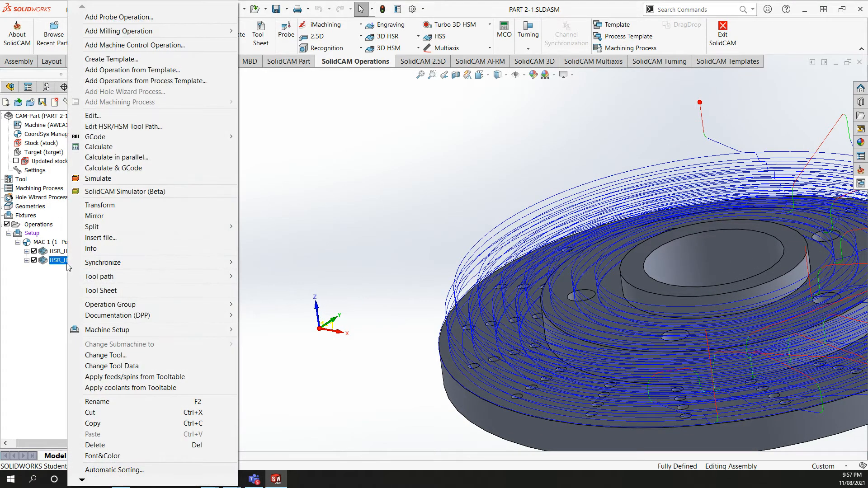
{"action": "left_click", "coordinate": [91, 177]}
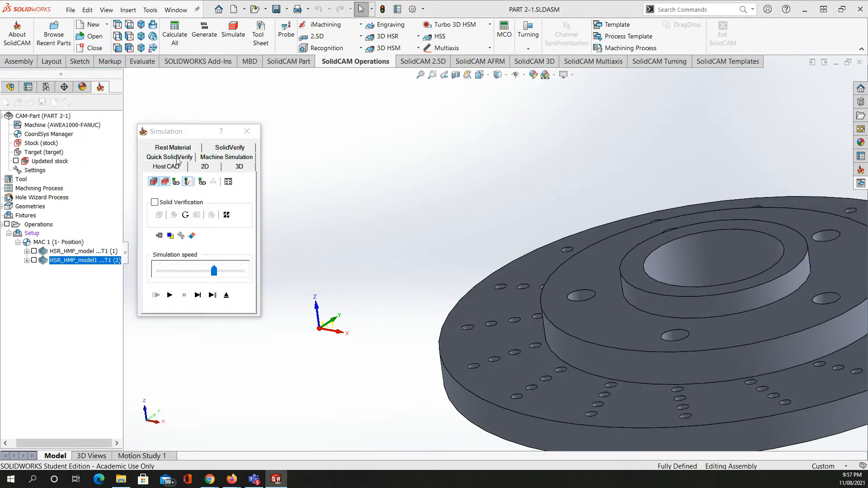
{"action": "left_click", "coordinate": [172, 149]}
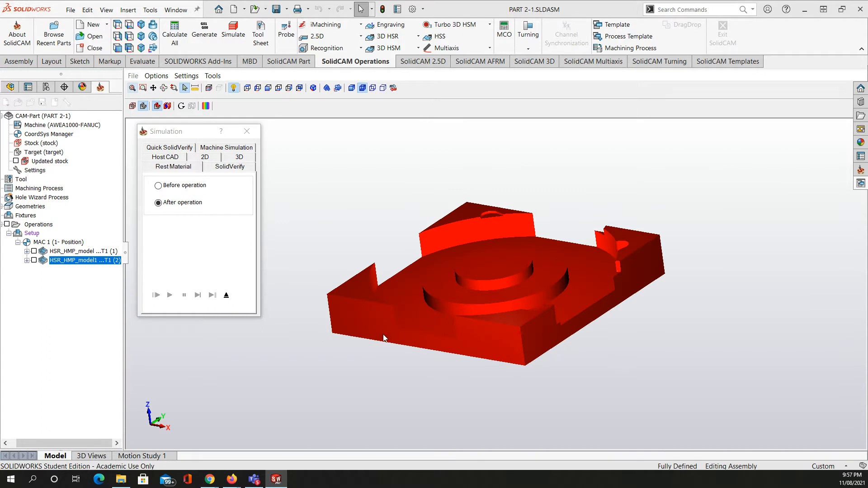
{"action": "middle_click_drag", "start_coordinate": [383, 339], "coordinate": [382, 370]}
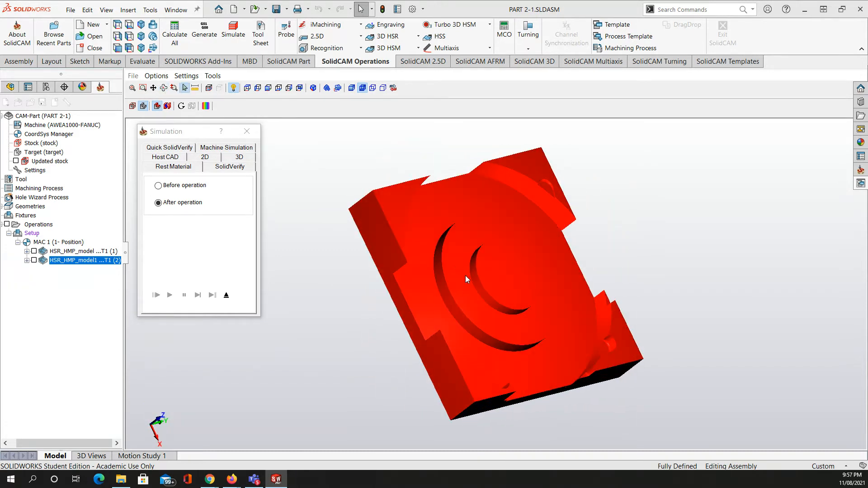
{"action": "scroll", "coordinate": [466, 274], "scroll_direction": "down", "scroll_amount": 5}
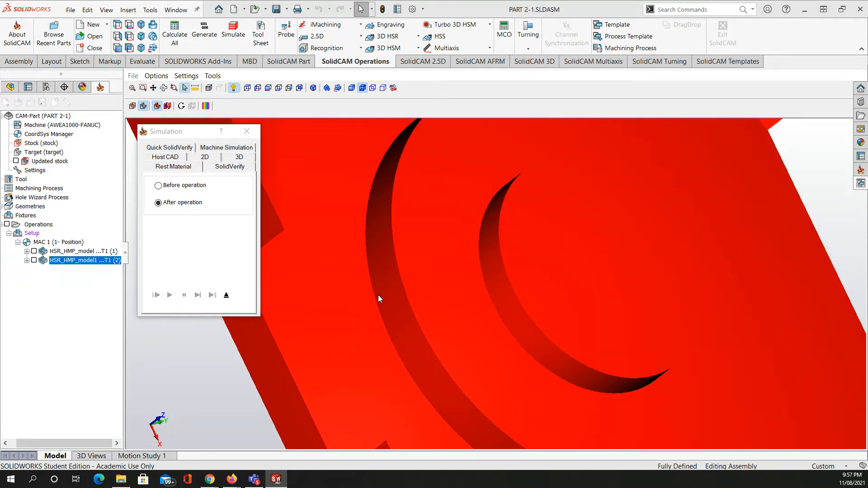
Step: Inspect the whole stock left after the second roughing operation and close the simulation
{"action": "scroll", "coordinate": [339, 317], "scroll_direction": "up", "scroll_amount": 5}
{"action": "mouse_move", "coordinate": [344, 321]}
{"action": "middle_mouse_down"}
{"action": "mouse_move", "coordinate": [302, 352]}
{"action": "mouse_move", "coordinate": [328, 322]}
{"action": "middle_mouse_up"}
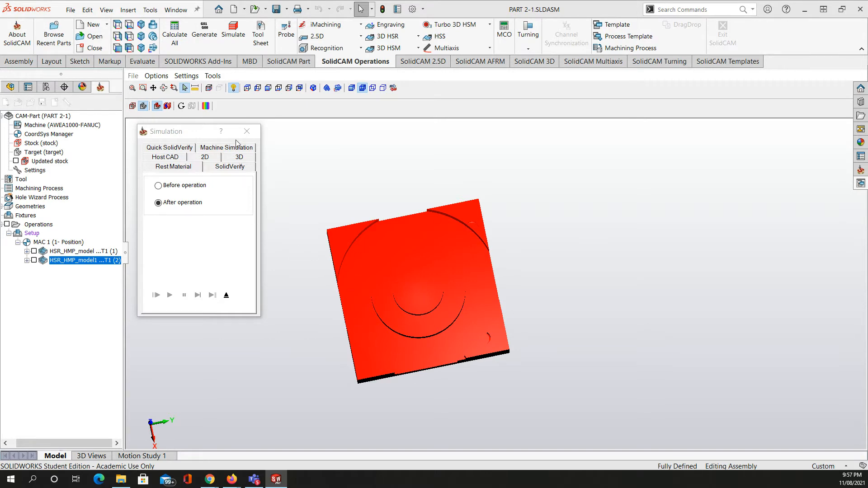
{"action": "left_click", "coordinate": [247, 131]}
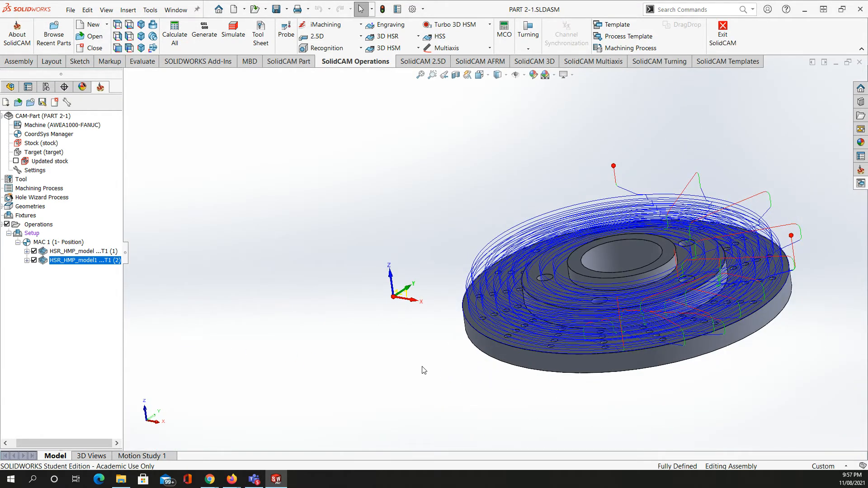
Step: Add a Pocket milling operation to the Setup, keeping the brake disc in view beside its dialog
{"action": "middle_click_drag", "start_coordinate": [465, 335], "coordinate": [575, 278]}
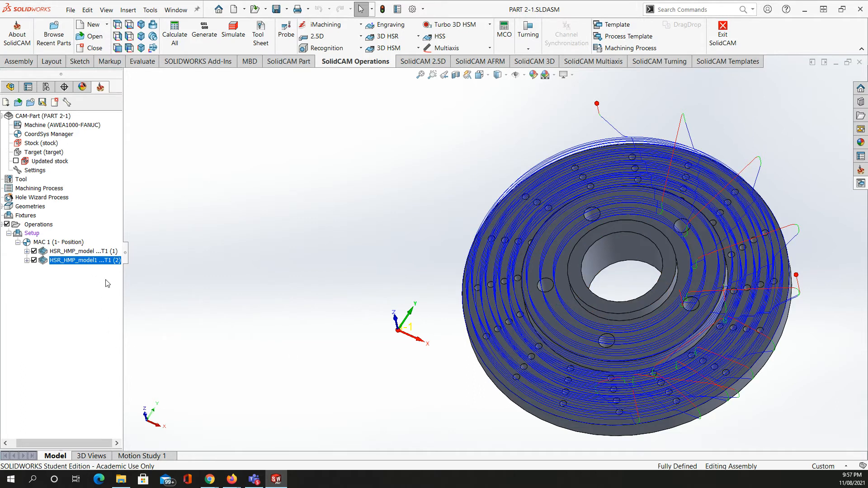
{"action": "right_click", "coordinate": [31, 234]}
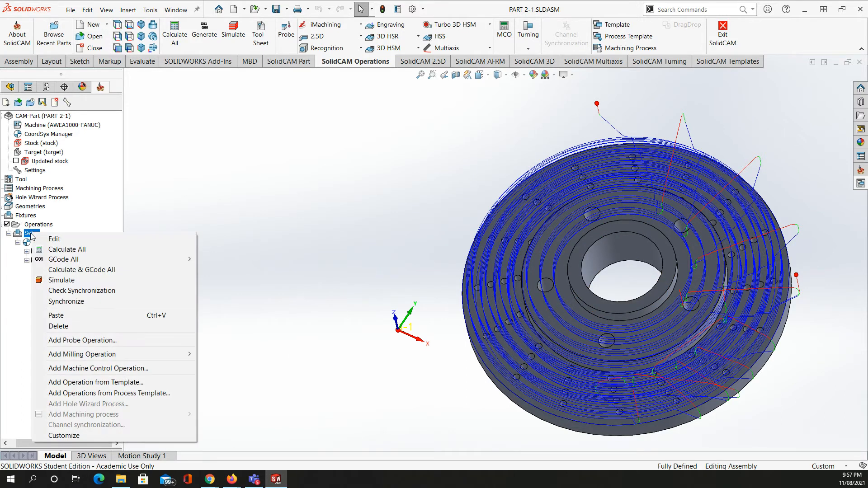
{"action": "mouse_move", "coordinate": [117, 355]}
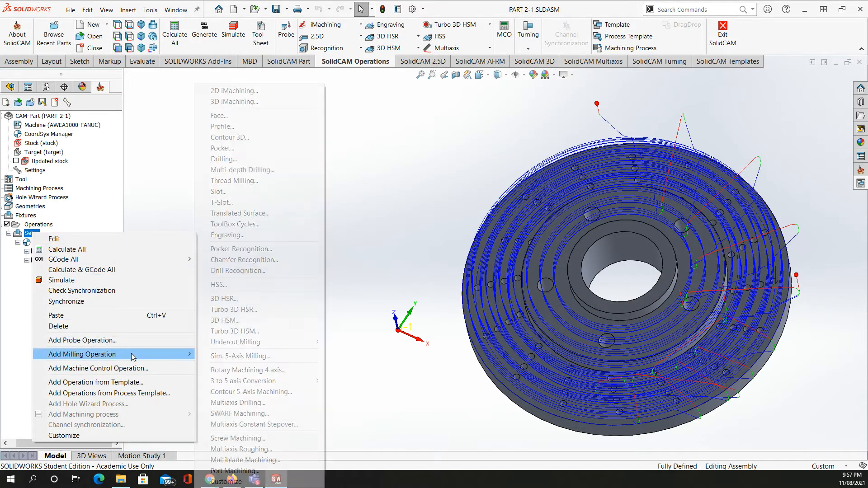
{"action": "left_click", "coordinate": [238, 150]}
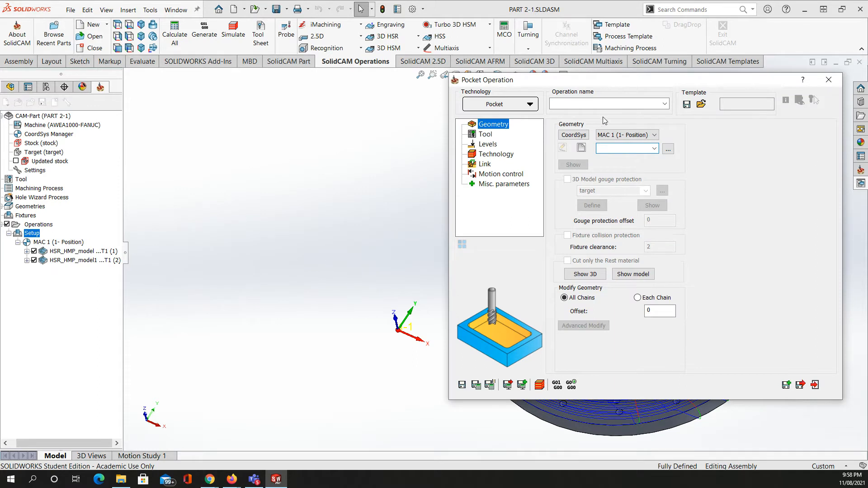
{"action": "left_click_drag", "start_coordinate": [642, 84], "coordinate": [227, 86]}
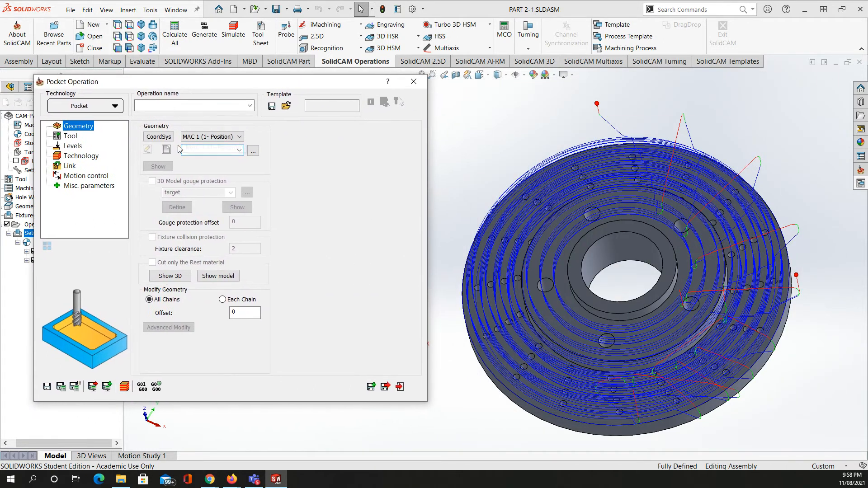
Step: Define a new pocket geometry contour2 from the lower circular edge of the central bore and accept the chain
{"action": "left_click", "coordinate": [165, 152]}
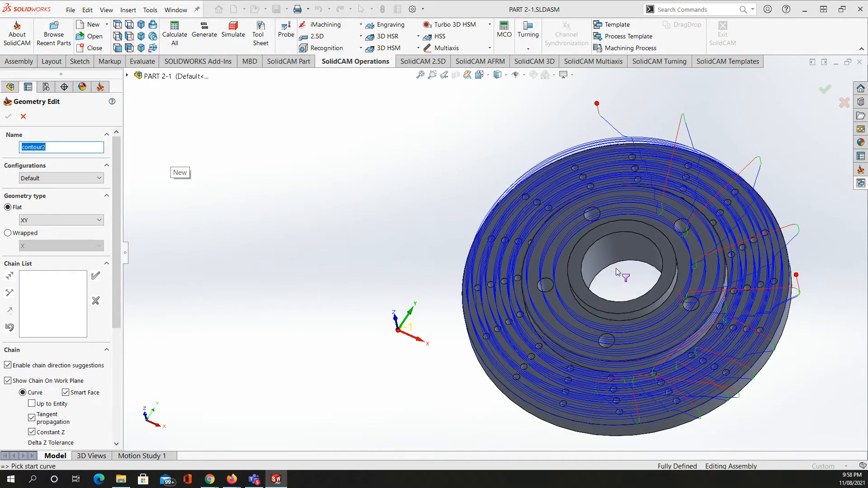
{"action": "scroll", "coordinate": [610, 246], "scroll_direction": "down", "scroll_amount": 4}
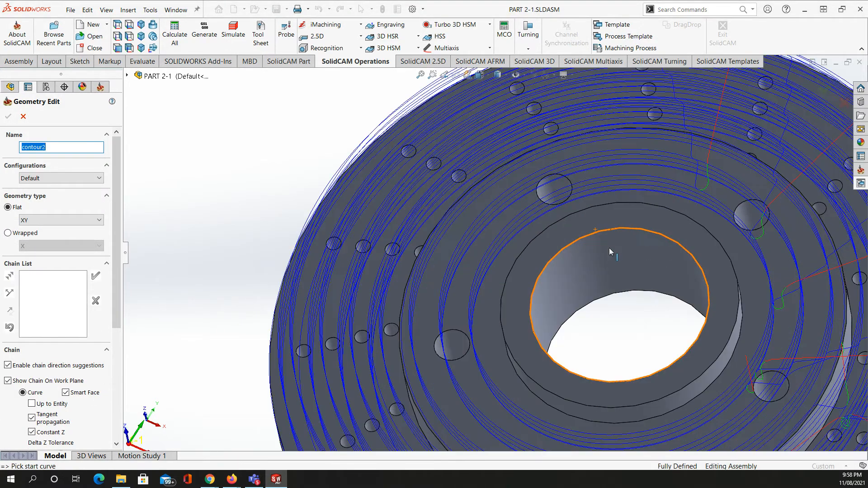
{"action": "left_click", "coordinate": [619, 297]}
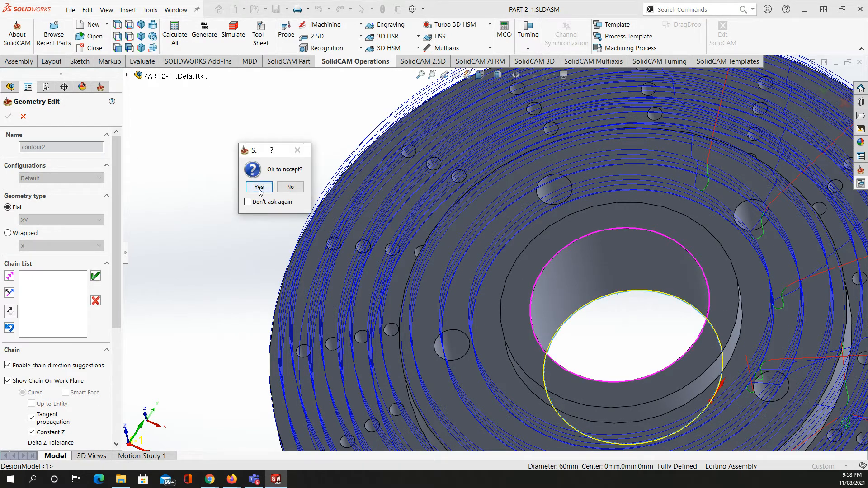
{"action": "left_click", "coordinate": [260, 189]}
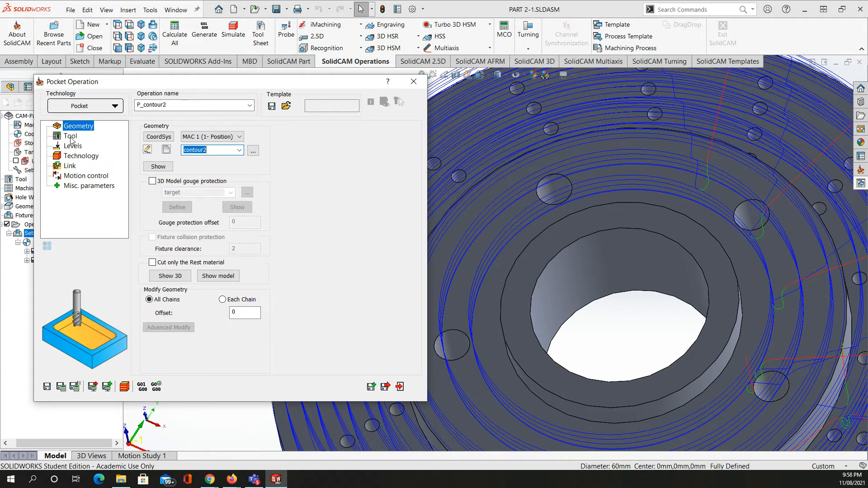
Step: Assign tool number 1, the 20 mm end mill, to the pocket operation
{"action": "left_click", "coordinate": [70, 137]}
{"action": "left_click", "coordinate": [198, 295]}
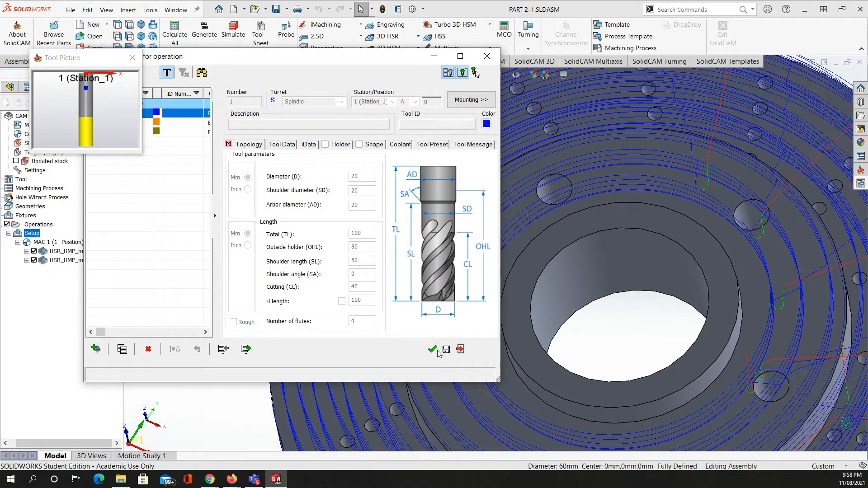
{"action": "left_click", "coordinate": [433, 349]}
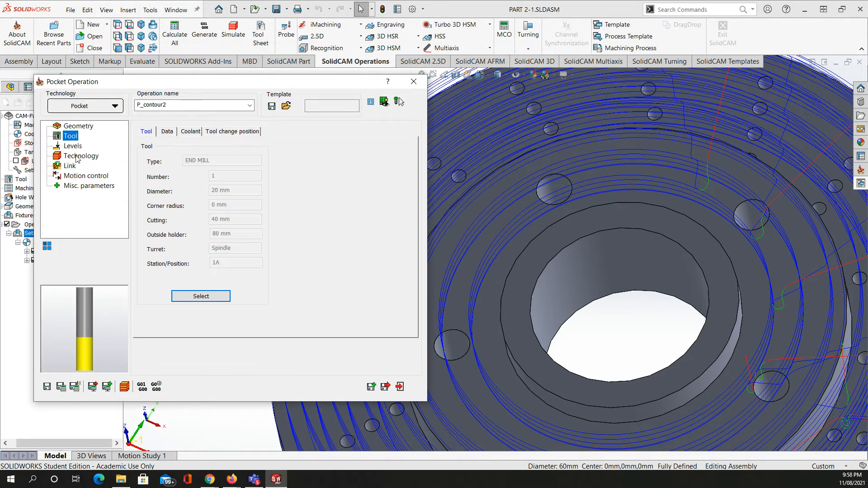
Step: Review the pocket operation's milling levels, technology settings and contour options
{"action": "left_click", "coordinate": [72, 146]}
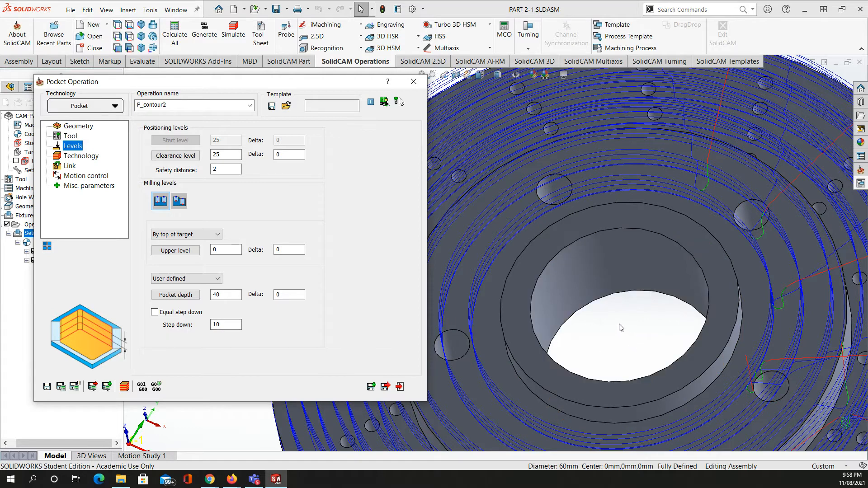
{"action": "left_click", "coordinate": [75, 156]}
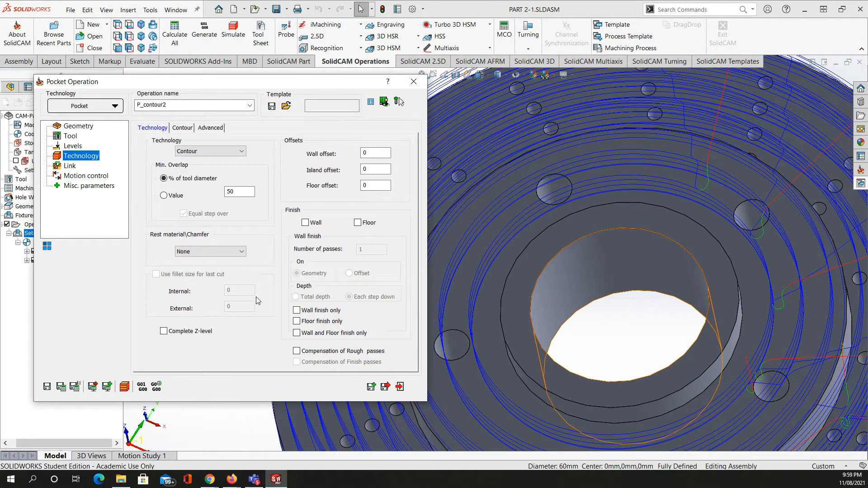
{"action": "left_click", "coordinate": [182, 128]}
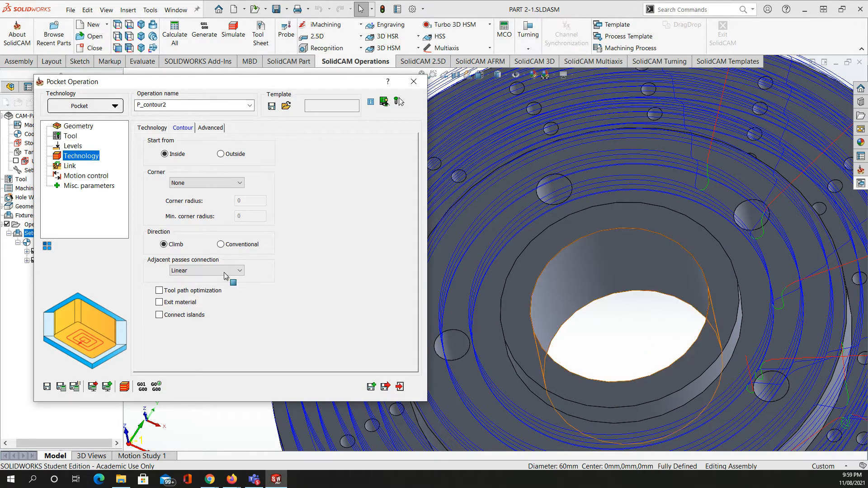
Step: Save and close the pocket operation and calculate its tool path
{"action": "left_click", "coordinate": [385, 389]}
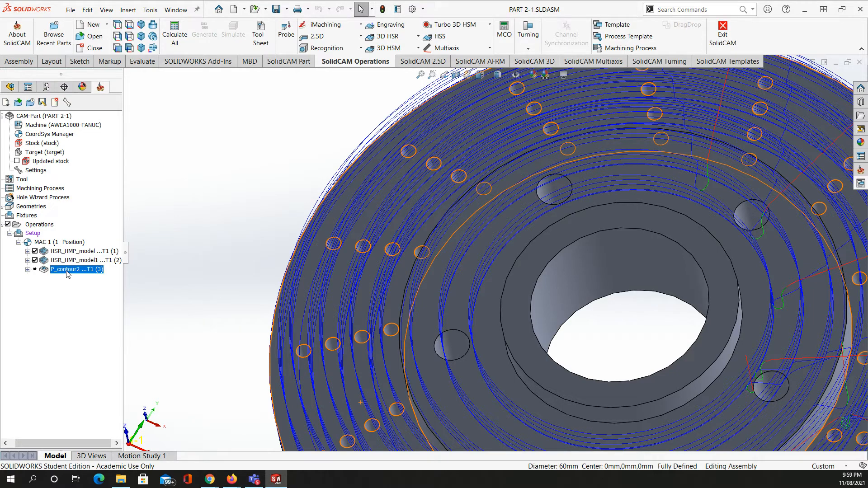
{"action": "right_click", "coordinate": [68, 270]}
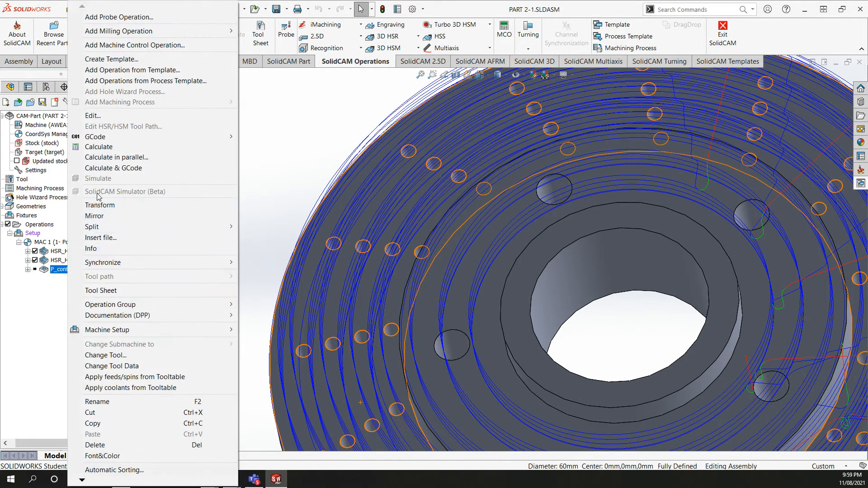
{"action": "left_click", "coordinate": [100, 147]}
Step: Examine the calculated pocket tool path in the central bore from above and at an angle
{"action": "middle_click_drag", "start_coordinate": [428, 316], "coordinate": [437, 364]}
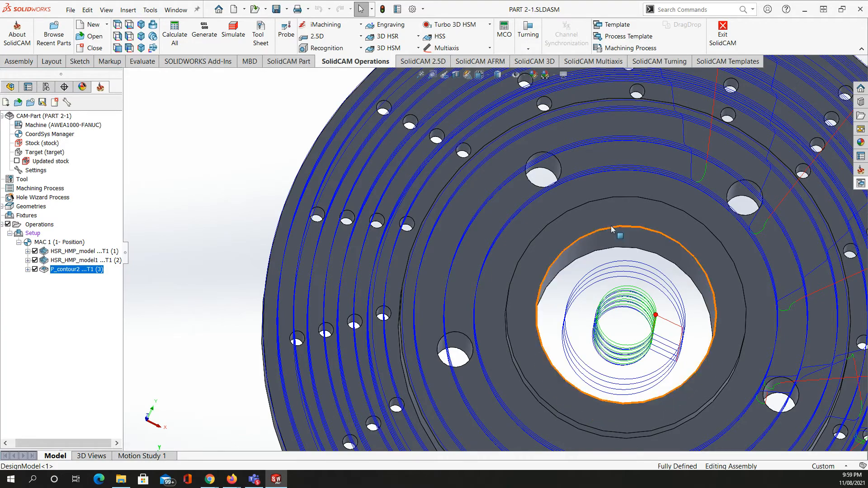
{"action": "middle_click_drag", "start_coordinate": [614, 347], "coordinate": [614, 285]}
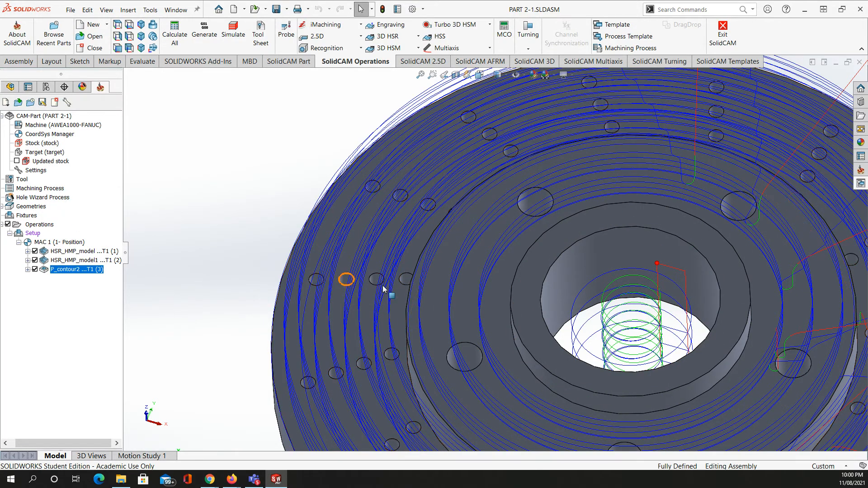
{"action": "scroll", "coordinate": [398, 298], "scroll_direction": "up", "scroll_amount": 5}
{"action": "scroll", "coordinate": [520, 312], "scroll_direction": "up", "scroll_amount": 1}
{"action": "middle_click_drag", "start_coordinate": [520, 311], "coordinate": [521, 281]}
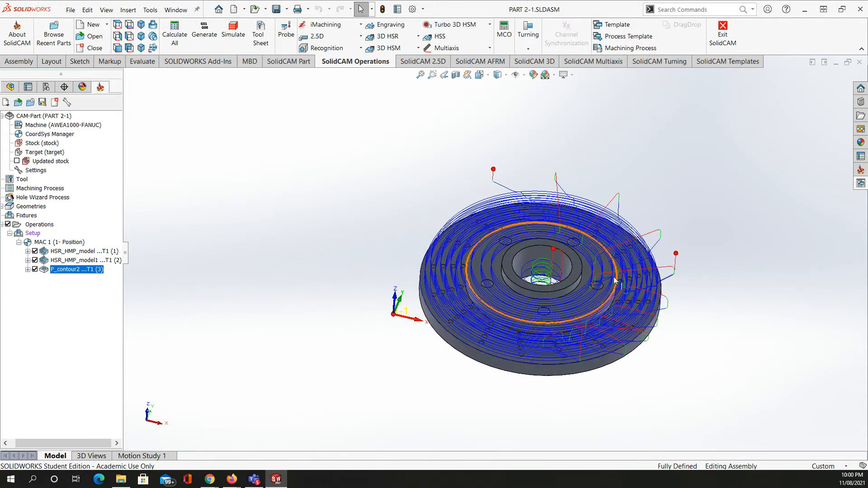
{"action": "scroll", "coordinate": [524, 283], "scroll_direction": "down", "scroll_amount": 5}
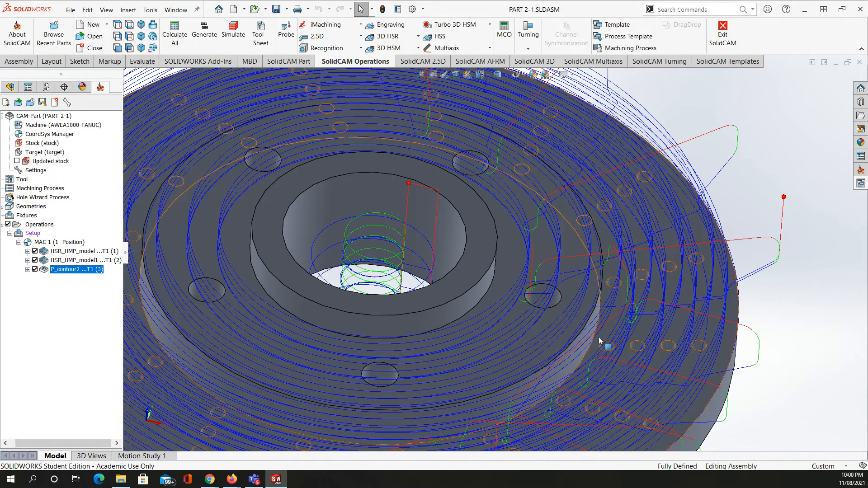
Step: Add a Drilling operation to the Setup, keeping the existing MAC 1 coordinate system
{"action": "right_click", "coordinate": [30, 235]}
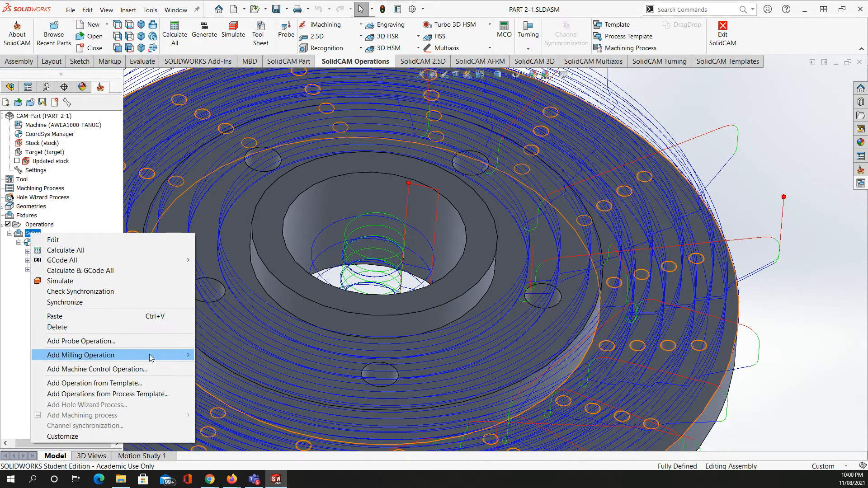
{"action": "mouse_move", "coordinate": [180, 356]}
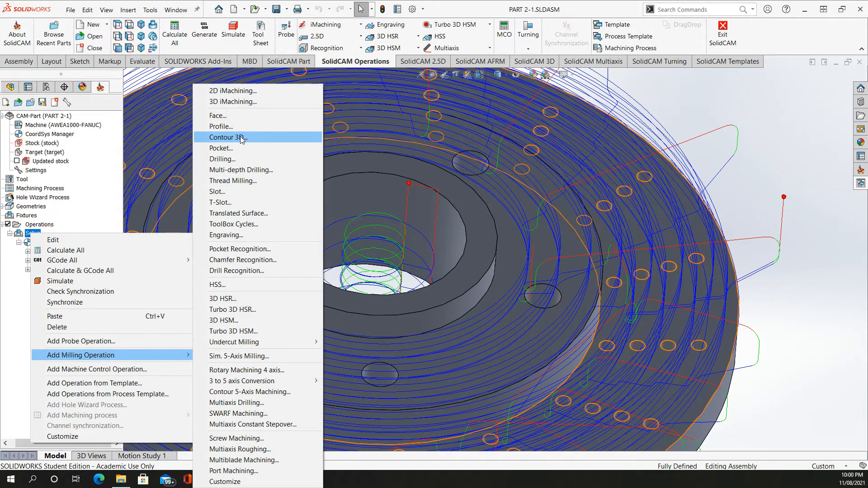
{"action": "left_click", "coordinate": [235, 159]}
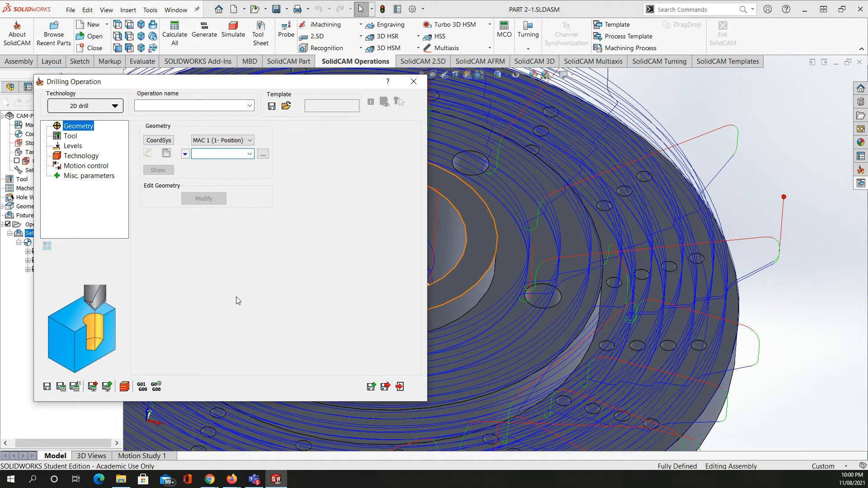
{"action": "left_click", "coordinate": [169, 154]}
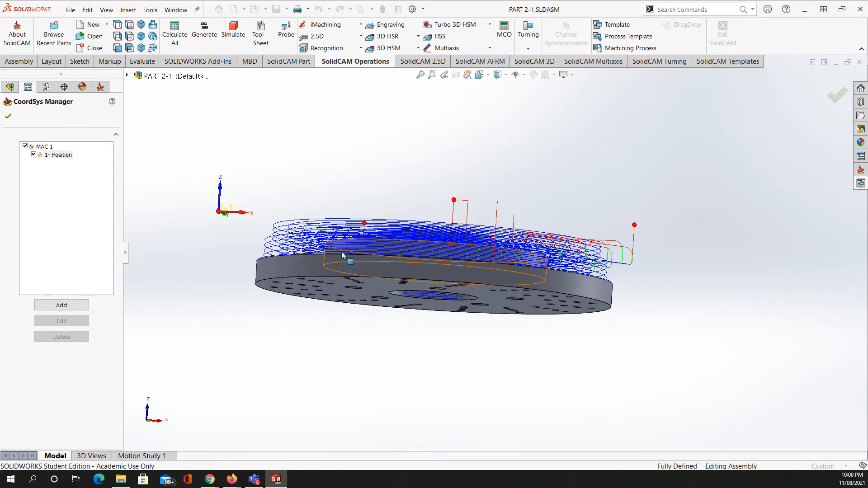
{"action": "left_click", "coordinate": [9, 119]}
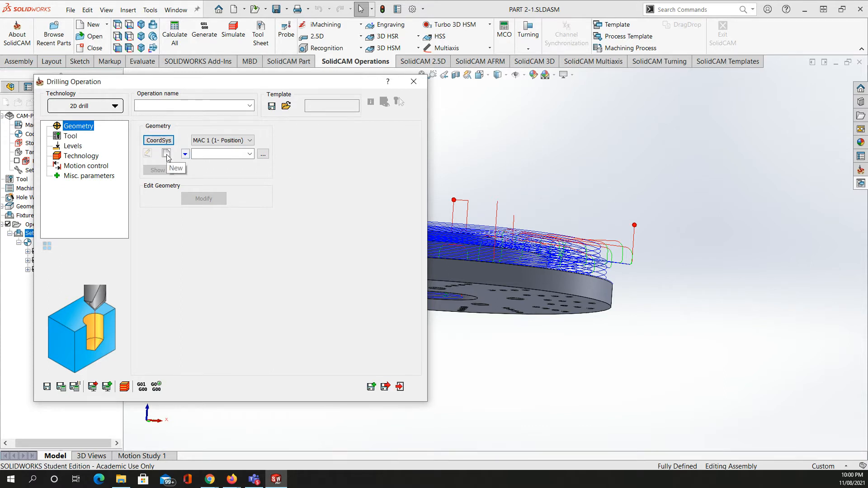
Step: Define a new drill geometry from the five 12 mm holes around the central bore and confirm the selection
{"action": "left_click", "coordinate": [167, 154]}
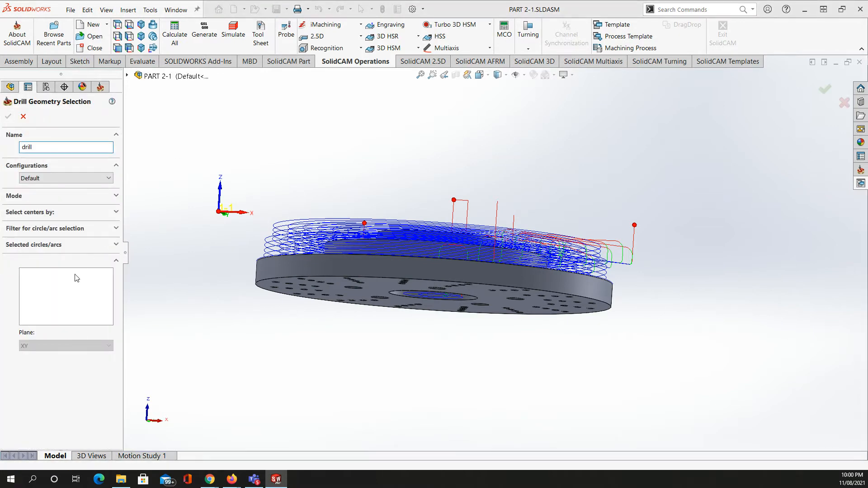
{"action": "middle_click_drag", "start_coordinate": [301, 339], "coordinate": [317, 232]}
{"action": "scroll", "coordinate": [387, 251], "scroll_direction": "down", "scroll_amount": 5}
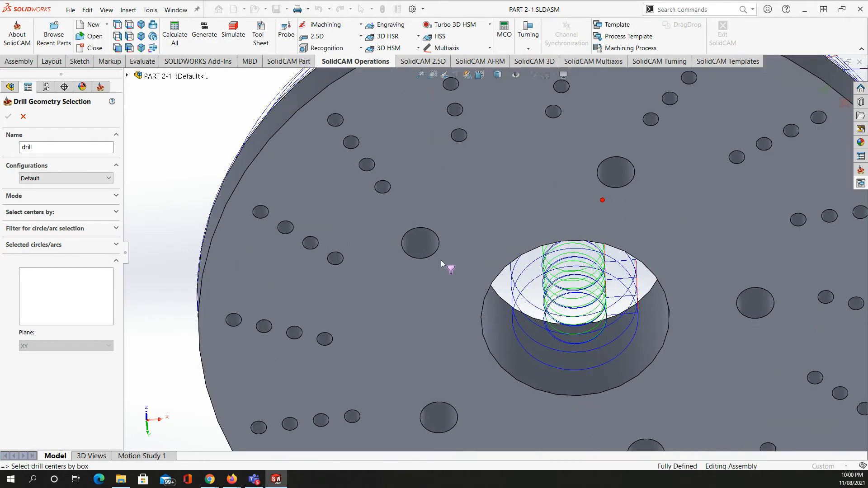
{"action": "left_click", "coordinate": [434, 254]}
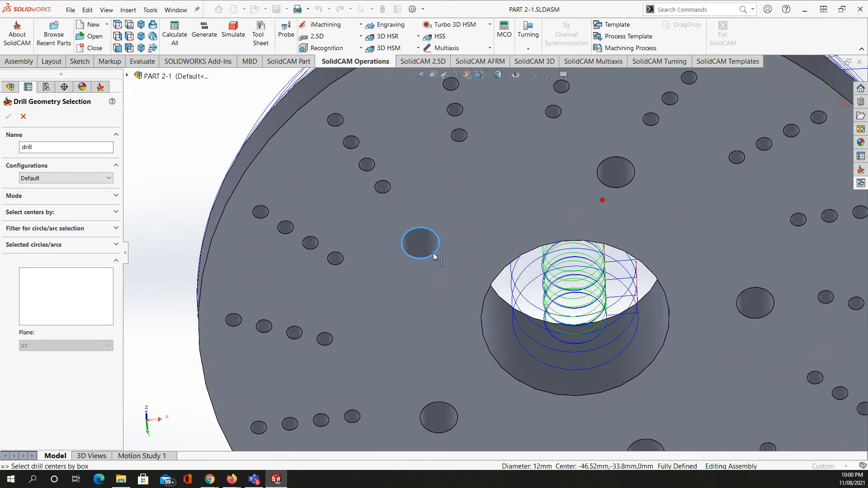
{"action": "left_click", "coordinate": [615, 180]}
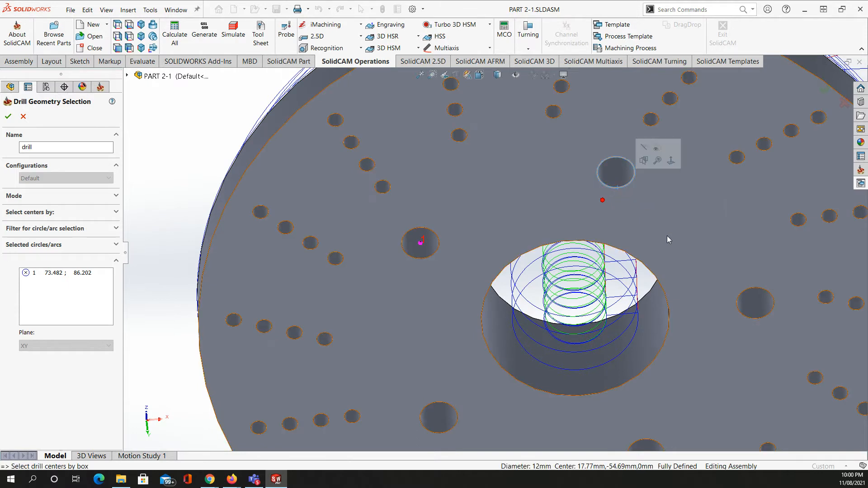
{"action": "left_click", "coordinate": [746, 294]}
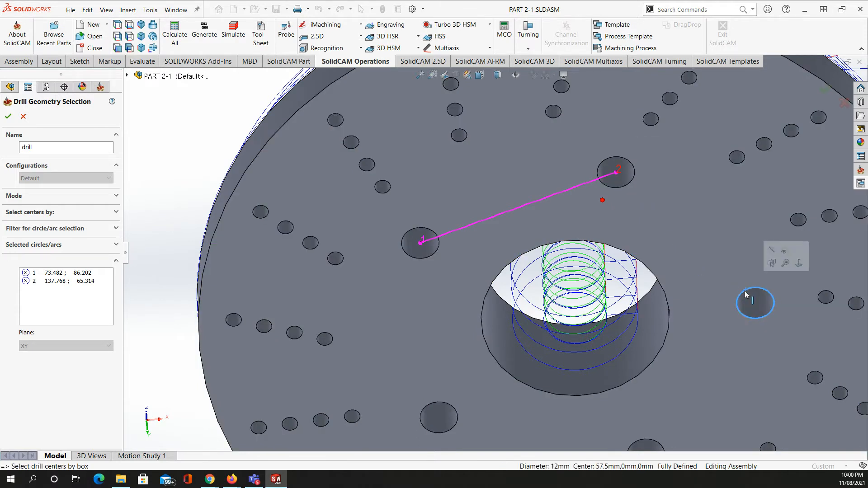
{"action": "scroll", "coordinate": [732, 326], "scroll_direction": "up", "scroll_amount": 5}
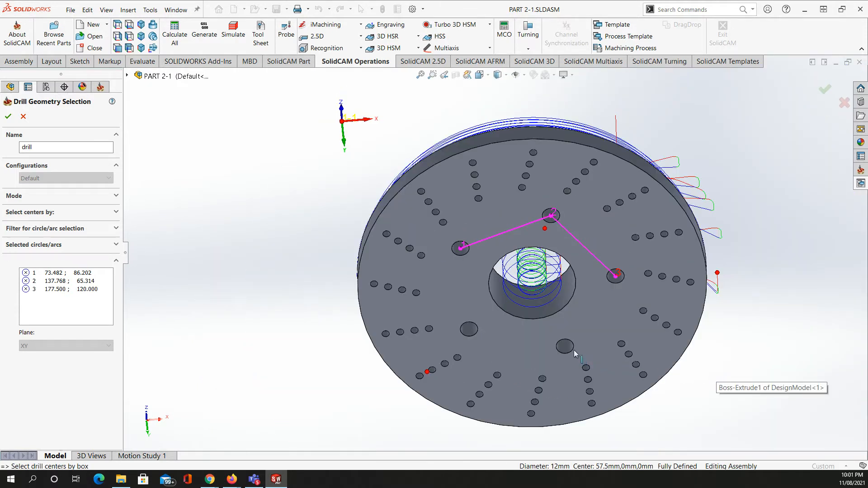
{"action": "left_click", "coordinate": [572, 350]}
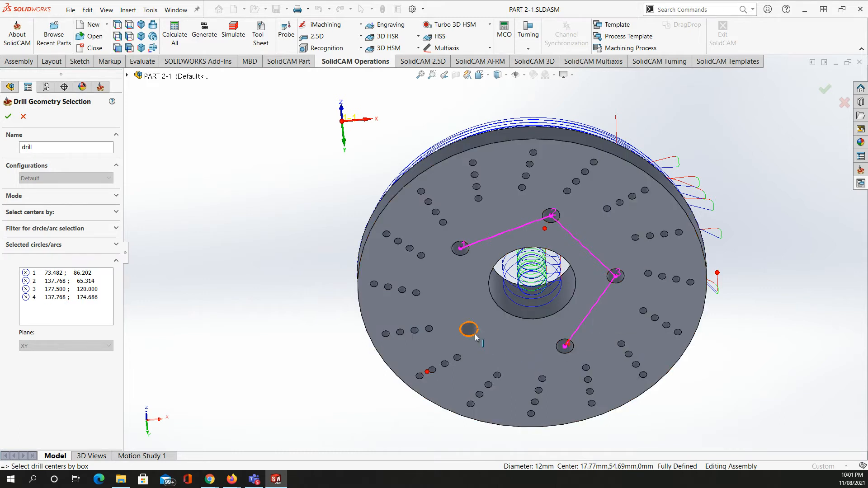
{"action": "left_click", "coordinate": [474, 335]}
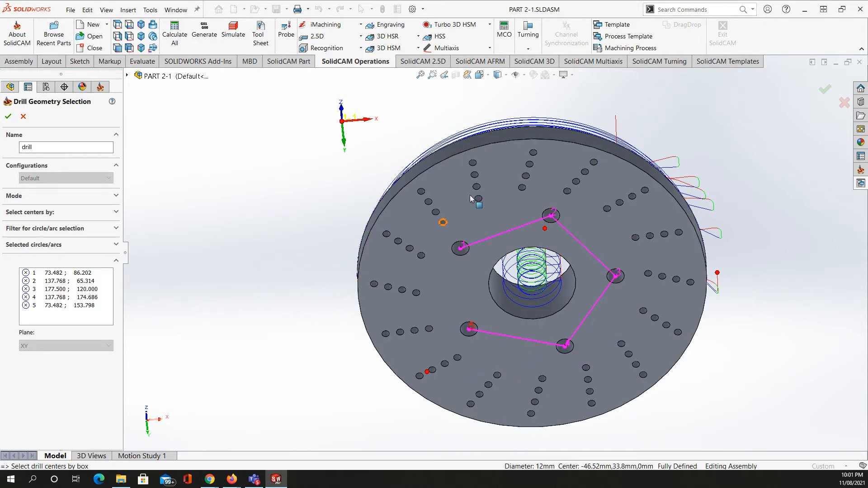
{"action": "left_click", "coordinate": [8, 116]}
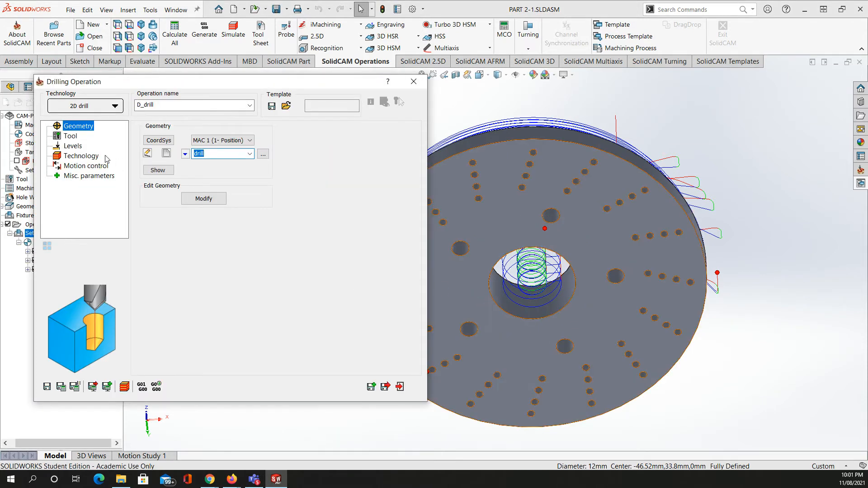
Step: Assign the existing 12 mm diameter tool number 2 to the drilling operation
{"action": "left_click", "coordinate": [70, 137]}
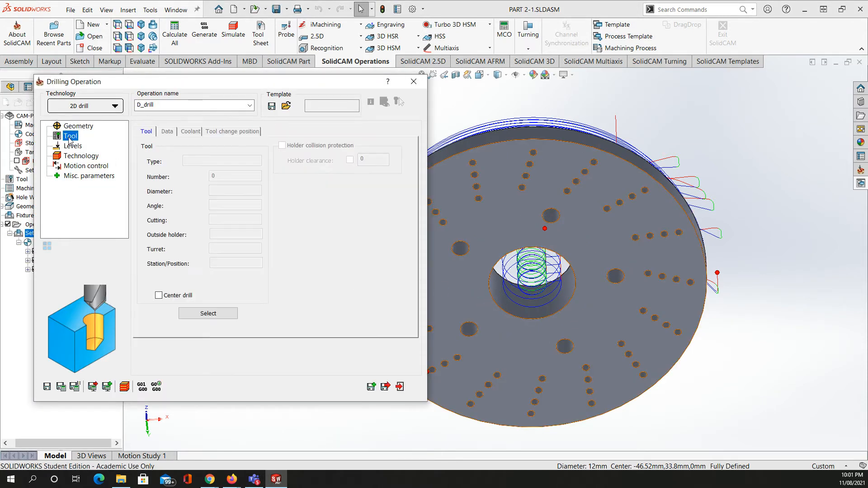
{"action": "left_click", "coordinate": [200, 314]}
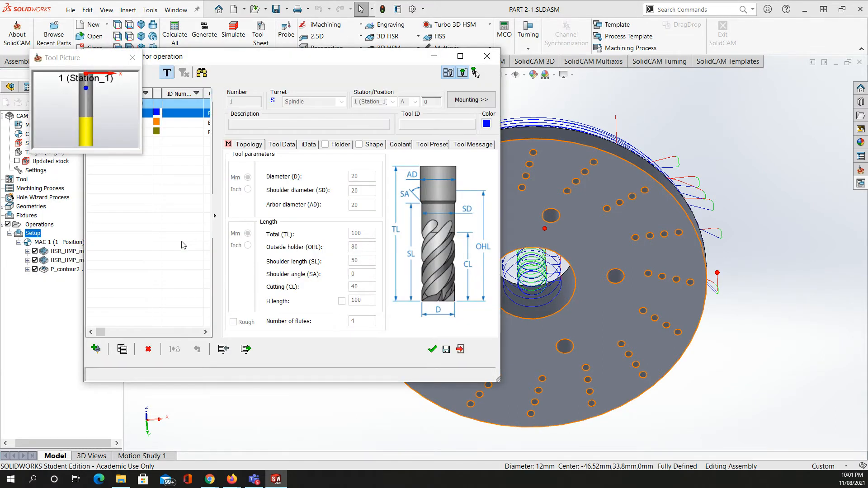
{"action": "left_click", "coordinate": [181, 124]}
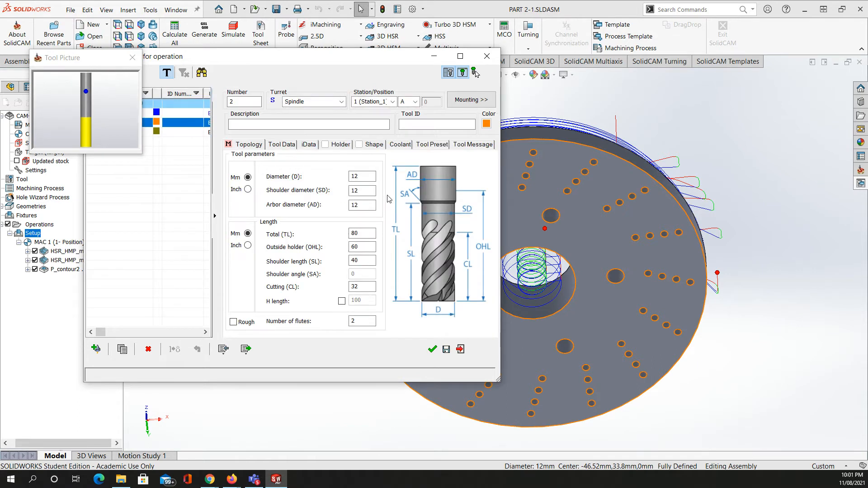
{"action": "left_click", "coordinate": [433, 349]}
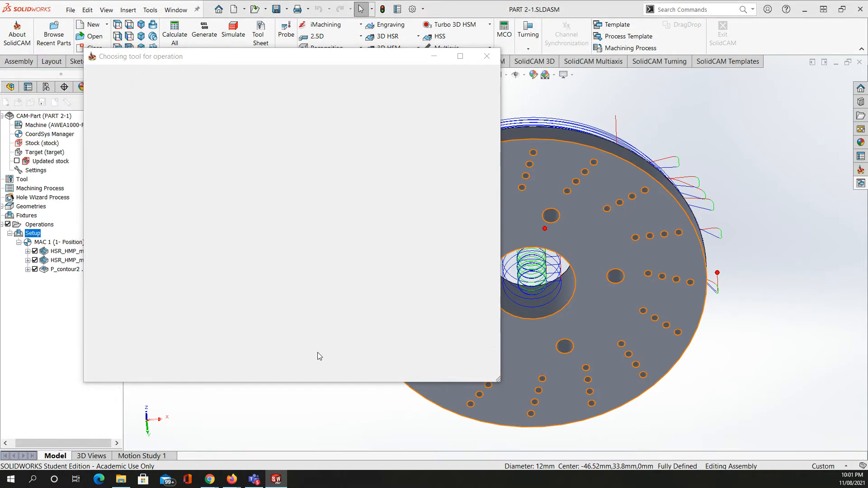
Step: Use a drill depth of 40 in the operation's milling levels, and save and close the drilling operation
{"action": "left_click", "coordinate": [73, 146]}
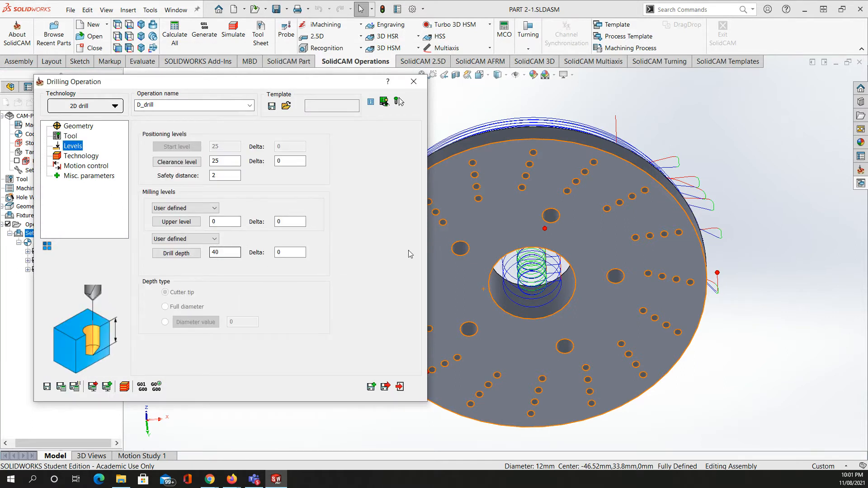
{"action": "middle_click_drag", "start_coordinate": [540, 332], "coordinate": [607, 263]}
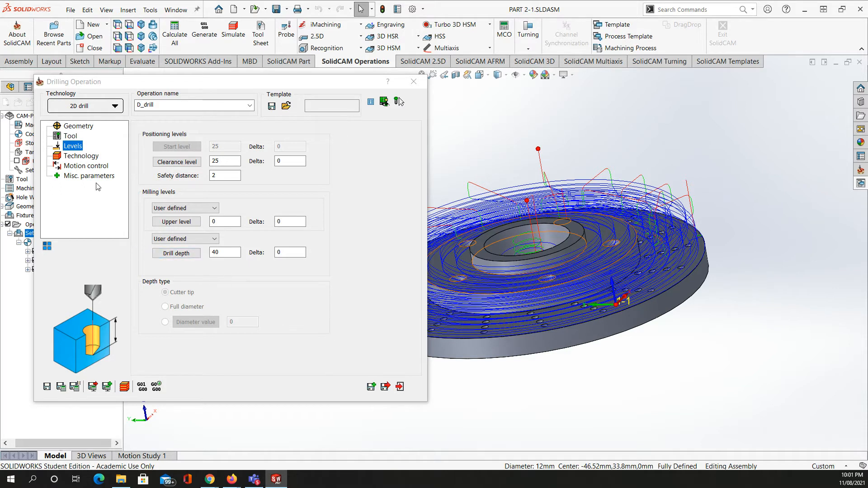
{"action": "left_click", "coordinate": [83, 156]}
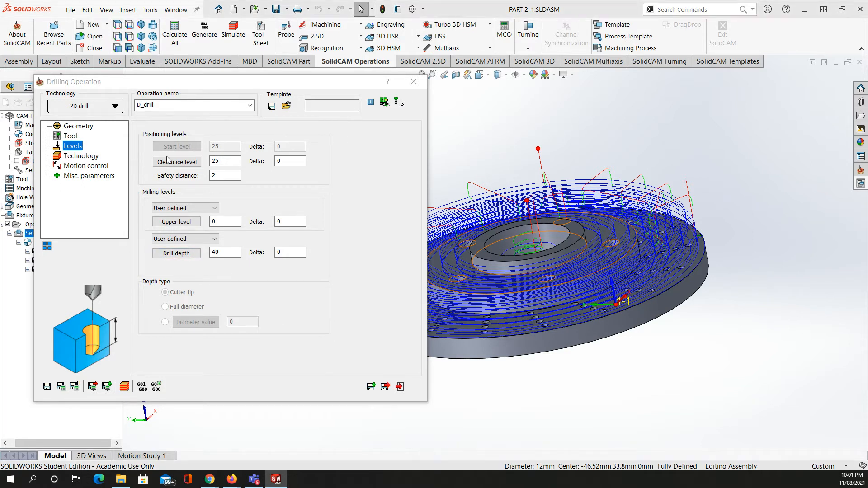
{"action": "left_click", "coordinate": [385, 387]}
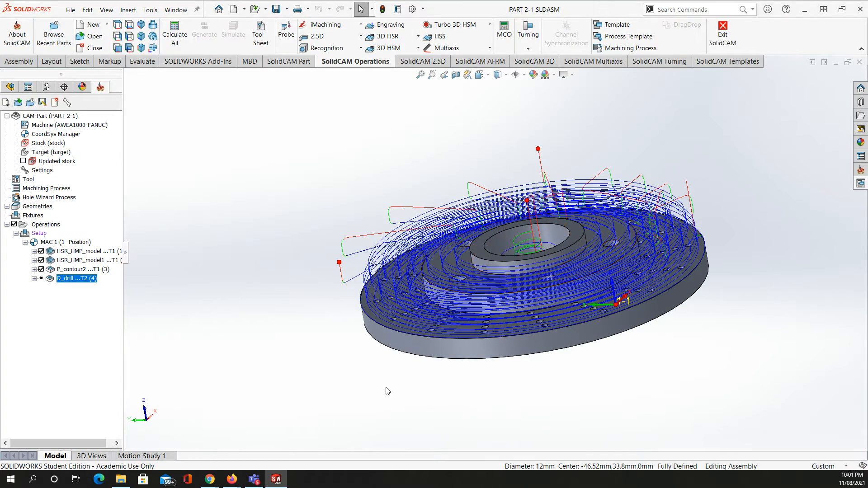
Step: Calculate the tool path of the D_drill operation and view it from above the disc
{"action": "right_click", "coordinate": [69, 280]}
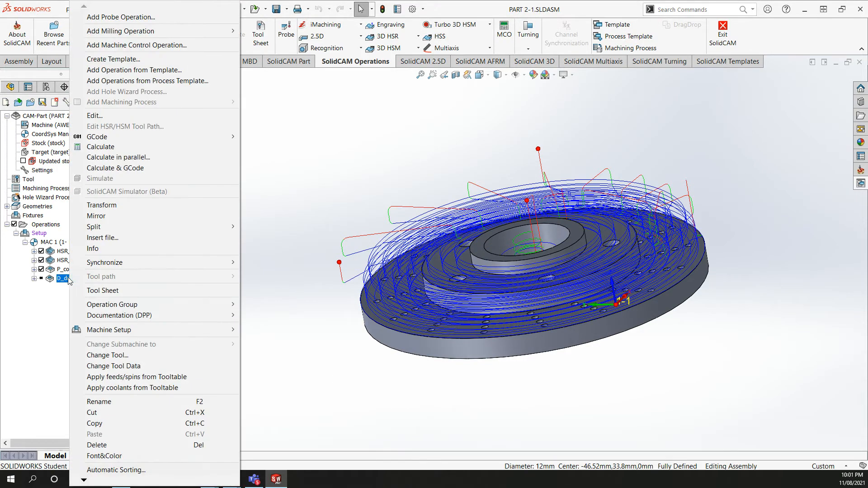
{"action": "left_click", "coordinate": [104, 148]}
{"action": "middle_click_drag", "start_coordinate": [346, 278], "coordinate": [357, 385]}
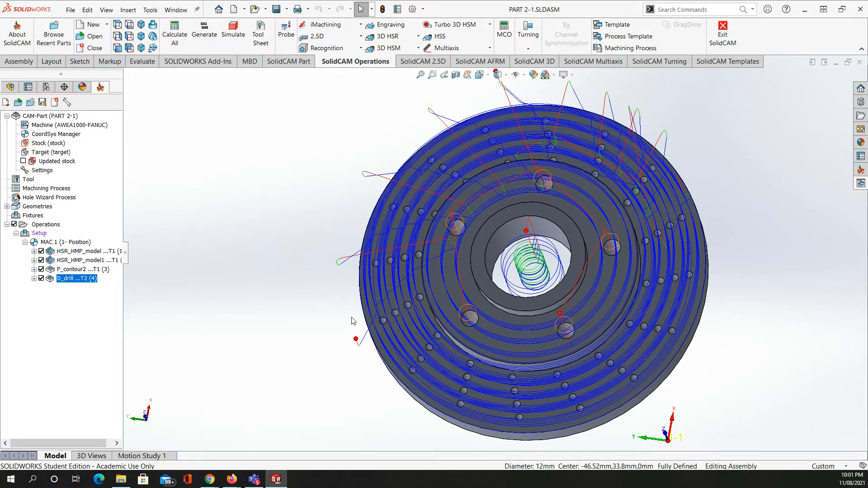
Step: Hide the tool paths of both HM roughing operations, the pocket operation and the drilling operation
{"action": "left_click", "coordinate": [41, 251]}
{"action": "left_click", "coordinate": [41, 261]}
{"action": "left_click", "coordinate": [41, 269]}
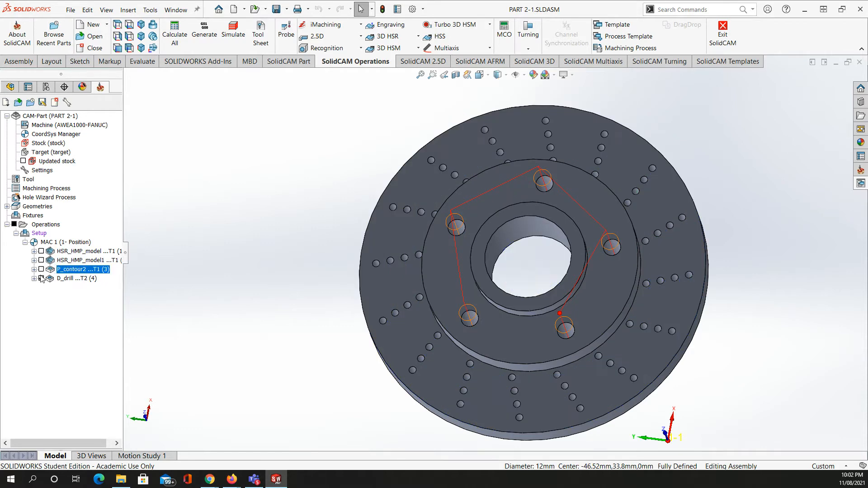
{"action": "left_click", "coordinate": [41, 278]}
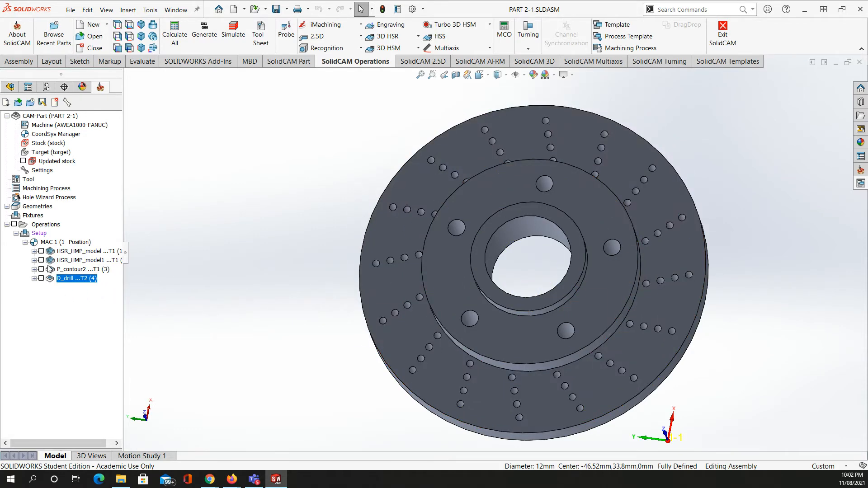
Step: Add a second Drilling operation to the Setup and start a new drill geometry on the MAC 1 position
{"action": "right_click", "coordinate": [39, 234]}
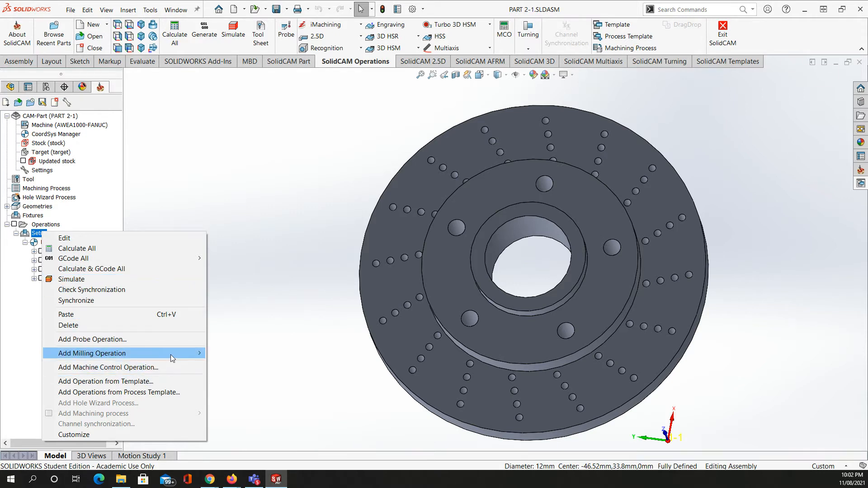
{"action": "mouse_move", "coordinate": [170, 355]}
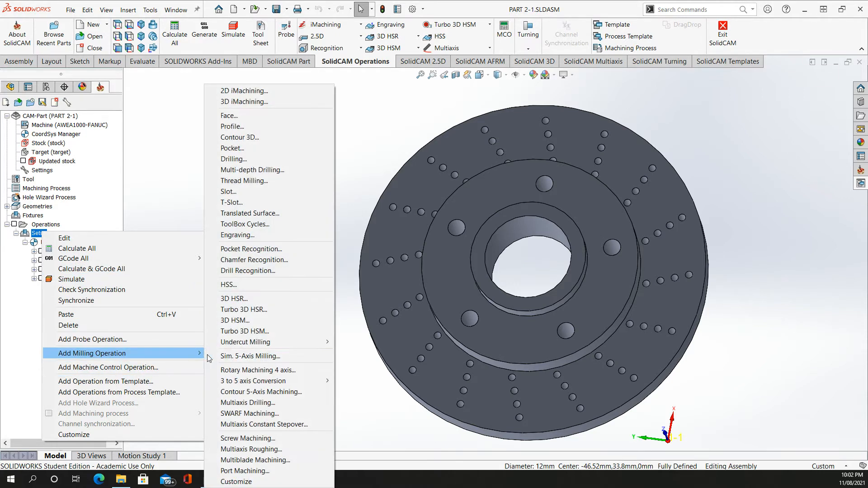
{"action": "left_click", "coordinate": [249, 158]}
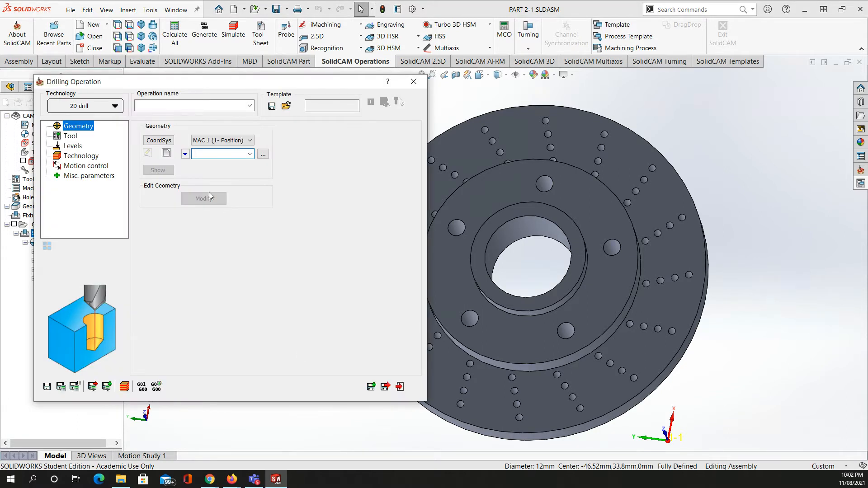
{"action": "left_click", "coordinate": [171, 153]}
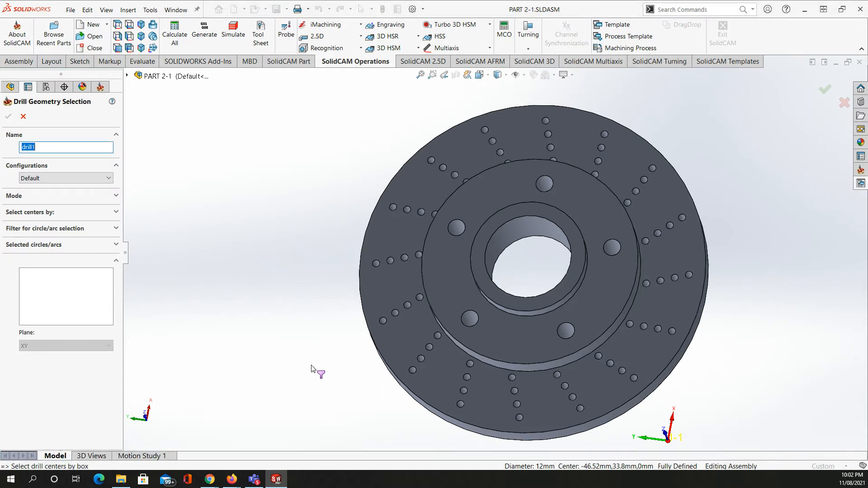
Step: Box-select every hole centre on the disc's flat back face for the drill1 geometry
{"action": "scroll", "coordinate": [311, 367], "scroll_direction": "up", "scroll_amount": 4}
{"action": "middle_click_drag", "start_coordinate": [442, 402], "coordinate": [493, 270]}
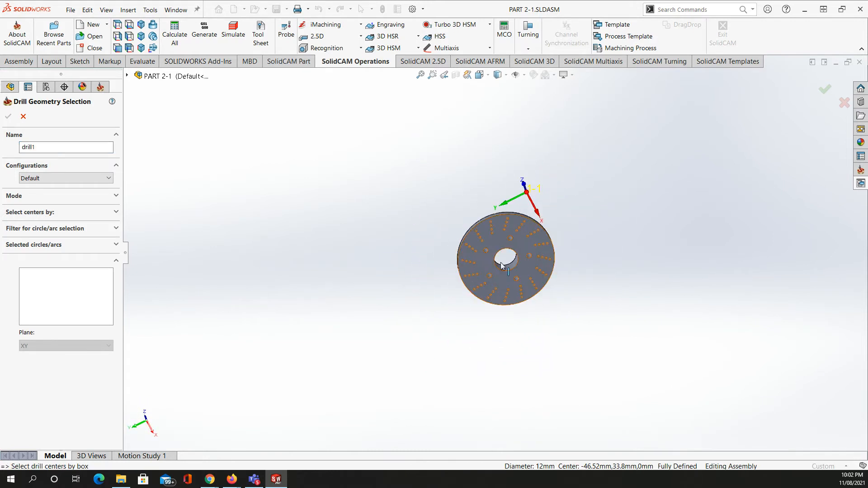
{"action": "scroll", "coordinate": [499, 260], "scroll_direction": "up", "scroll_amount": 2}
{"action": "scroll", "coordinate": [504, 250], "scroll_direction": "down", "scroll_amount": 2}
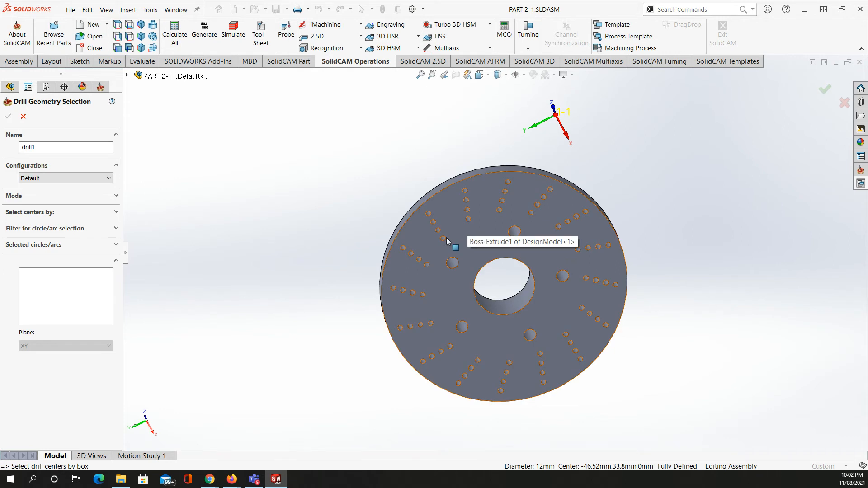
{"action": "left_click", "coordinate": [115, 245]}
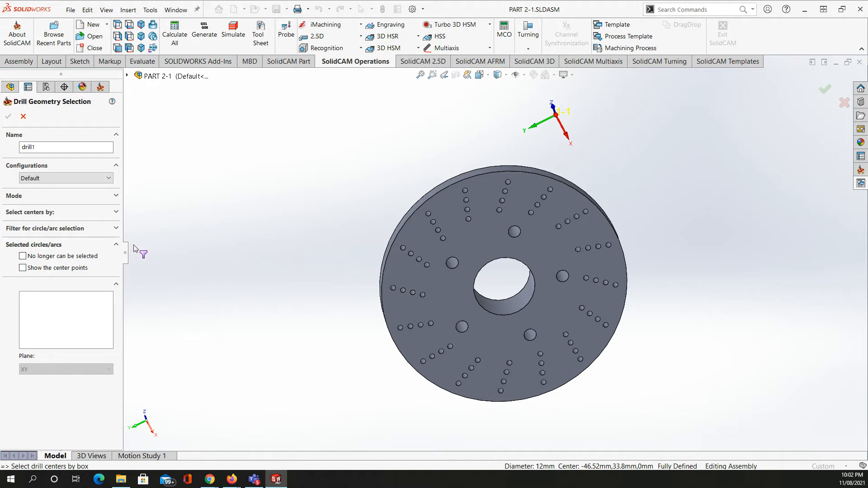
{"action": "left_click", "coordinate": [116, 246]}
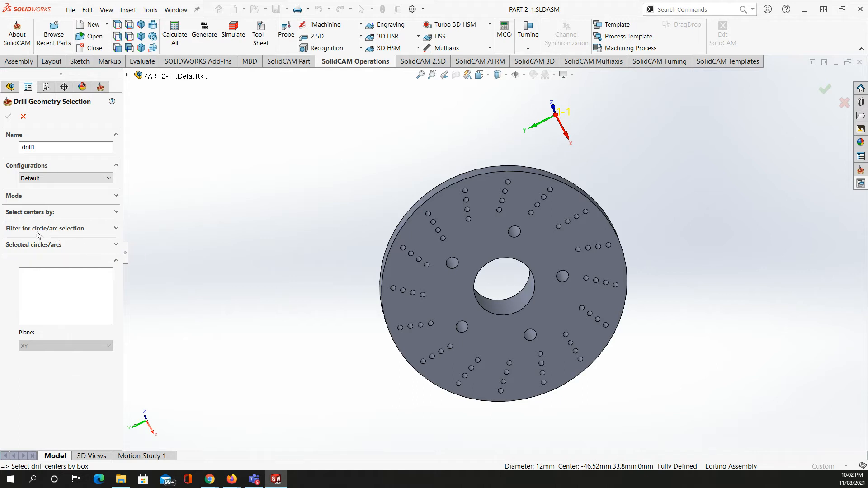
{"action": "left_click_drag", "start_coordinate": [317, 156], "coordinate": [655, 411]}
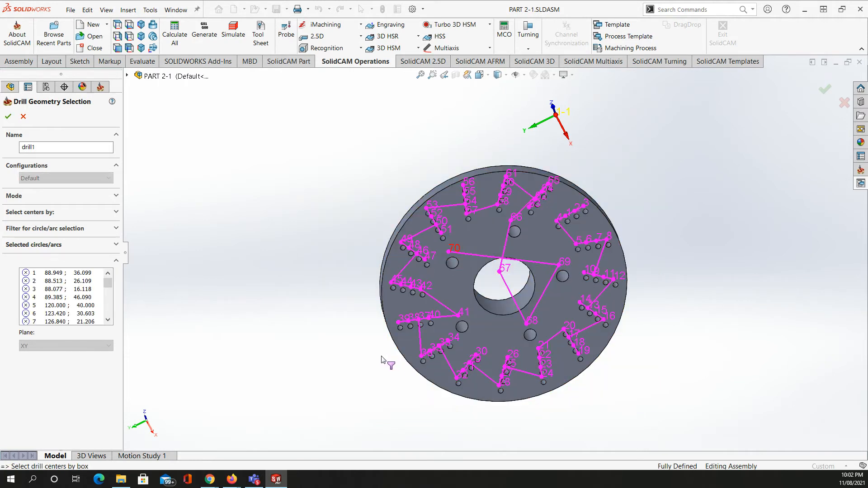
{"action": "middle_click_drag", "start_coordinate": [367, 360], "coordinate": [359, 297]}
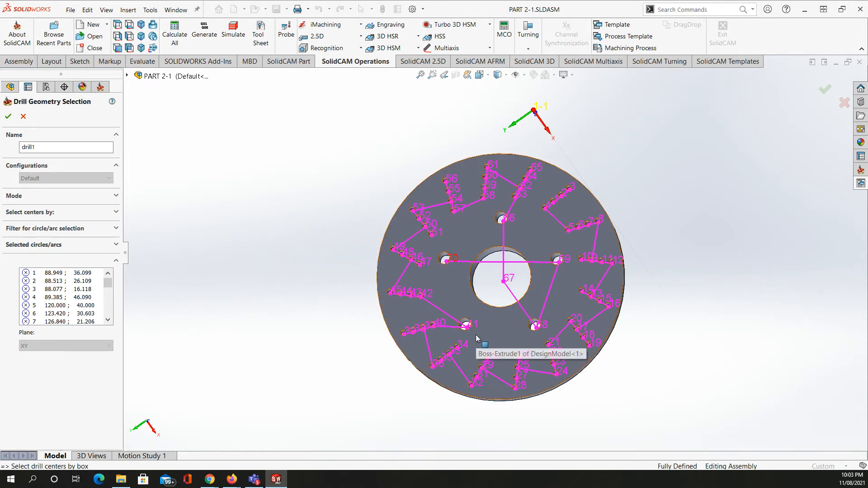
Step: Delete the first drill centre, 88.949 ; 36.099, from the drill1 geometry
{"action": "left_click", "coordinate": [56, 274]}
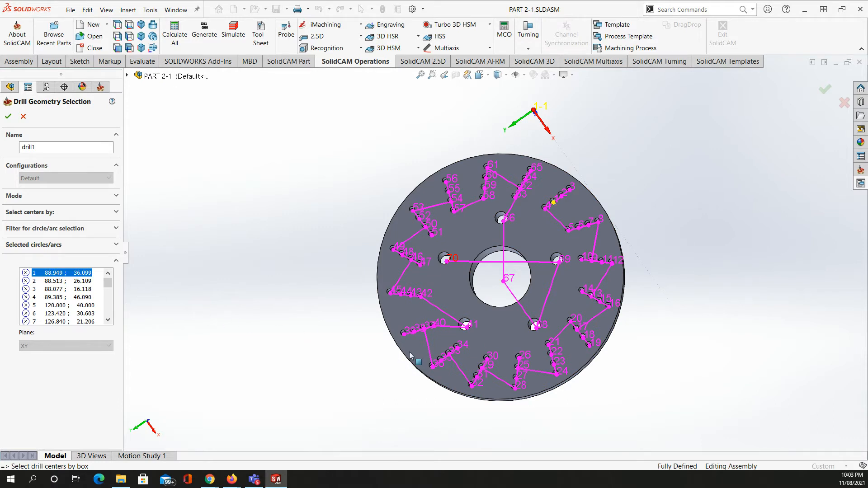
{"action": "scroll", "coordinate": [475, 316], "scroll_direction": "down", "scroll_amount": 2}
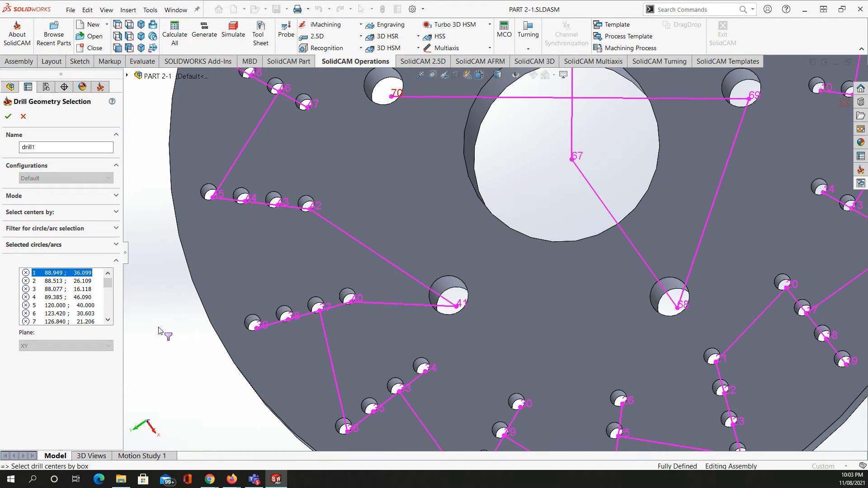
{"action": "left_click", "coordinate": [272, 189]}
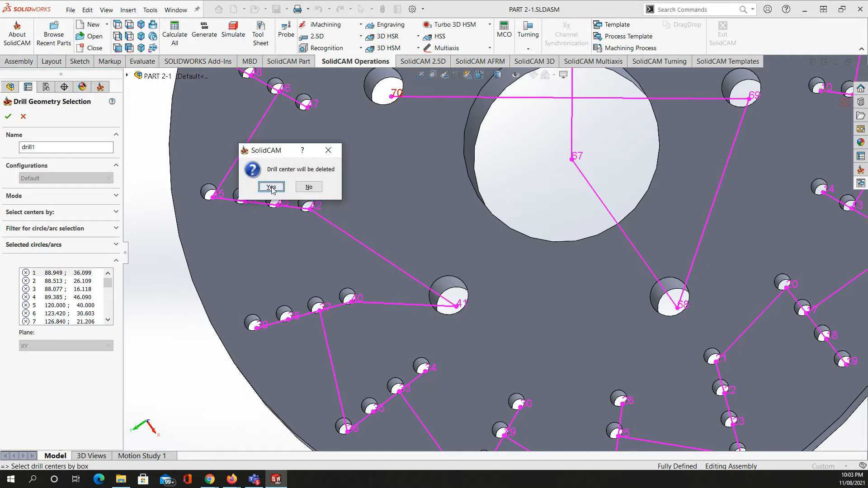
{"action": "left_click", "coordinate": [271, 187]}
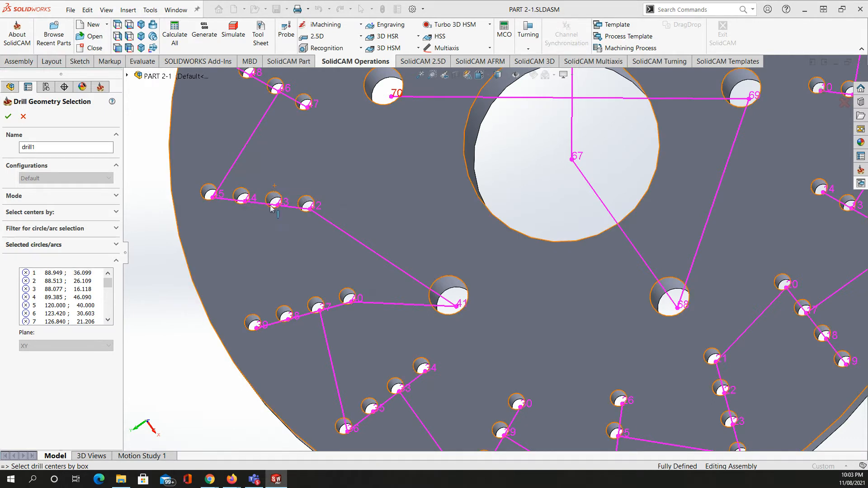
Step: Select all remaining drill centres of the drill1 geometry and delete them together
{"action": "scroll", "coordinate": [331, 269], "scroll_direction": "up", "scroll_amount": 2}
{"action": "mouse_move", "coordinate": [405, 262]}
{"action": "middle_mouse_down"}
{"action": "mouse_move", "coordinate": [408, 287]}
{"action": "mouse_move", "coordinate": [441, 294]}
{"action": "mouse_move", "coordinate": [406, 300]}
{"action": "mouse_move", "coordinate": [403, 272]}
{"action": "mouse_move", "coordinate": [413, 264]}
{"action": "middle_mouse_up"}
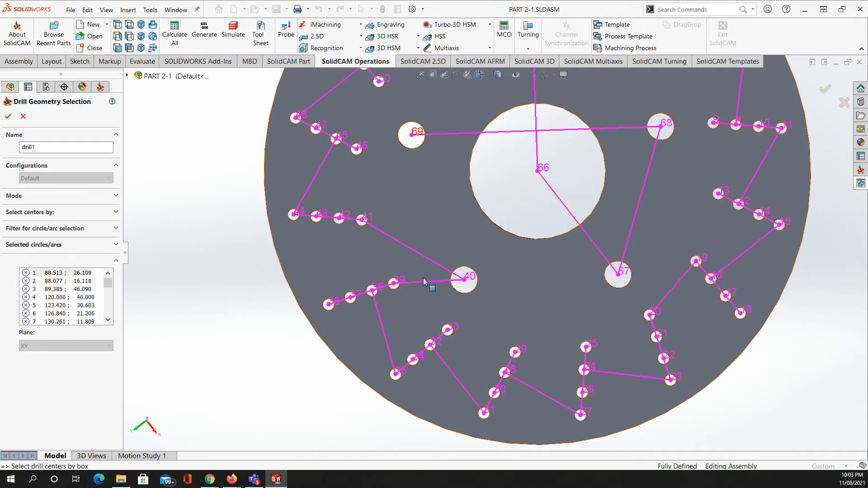
{"action": "scroll", "coordinate": [426, 281], "scroll_direction": "up", "scroll_amount": 3}
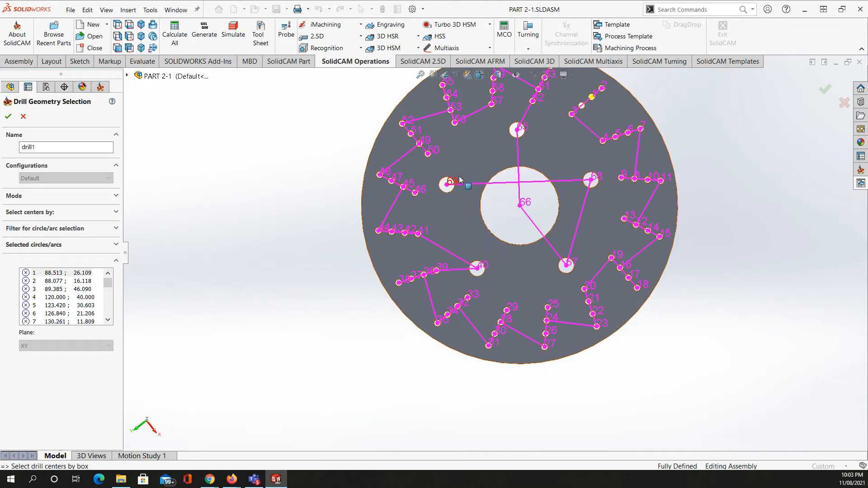
{"action": "scroll", "coordinate": [534, 174], "scroll_direction": "down", "scroll_amount": 5}
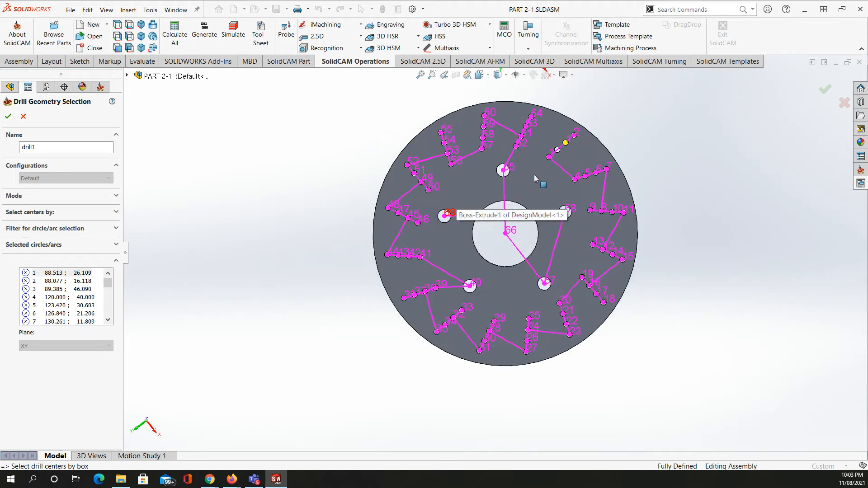
{"action": "middle_click_drag", "start_coordinate": [547, 183], "coordinate": [361, 235]}
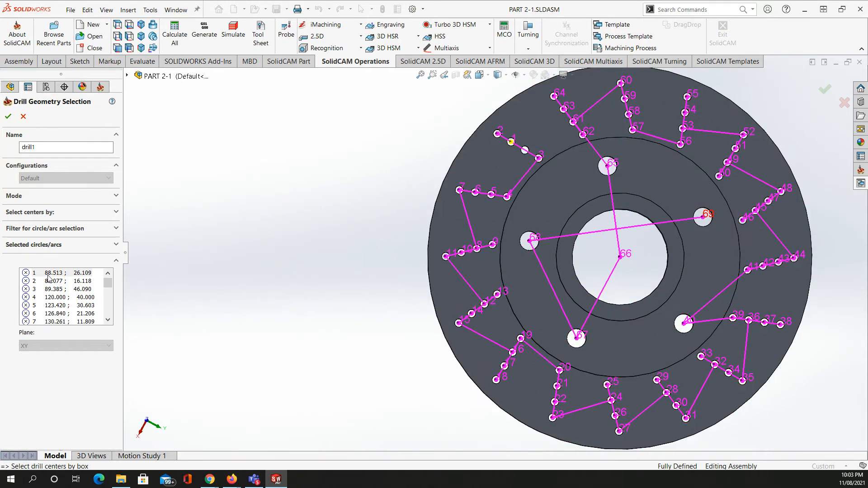
{"action": "scroll", "coordinate": [99, 303], "scroll_direction": "down", "scroll_amount": 20}
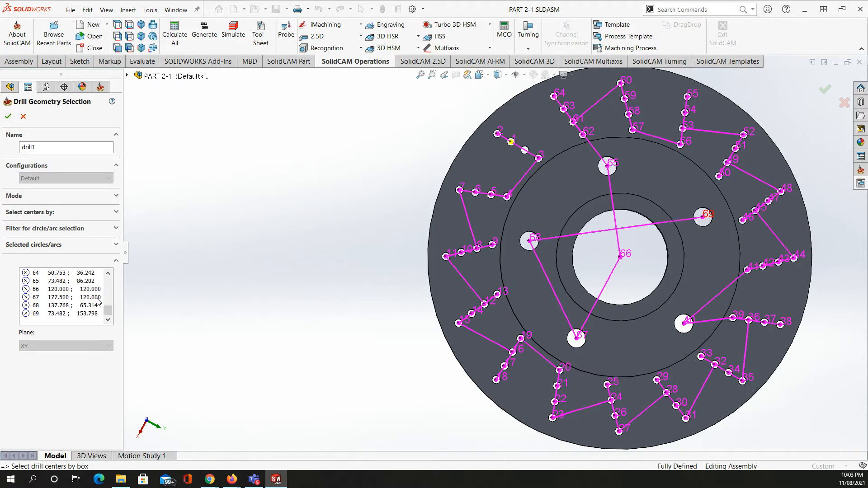
{"action": "left_click", "coordinate": [63, 314]}
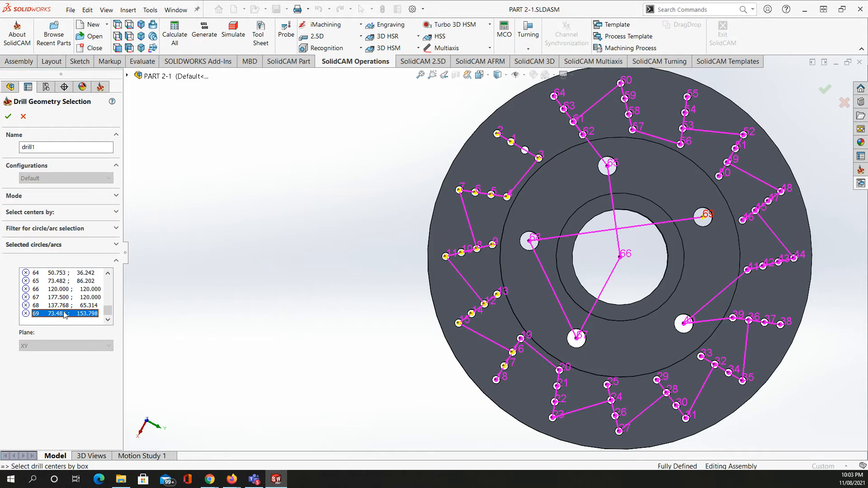
{"action": "left_click", "coordinate": [109, 274]}
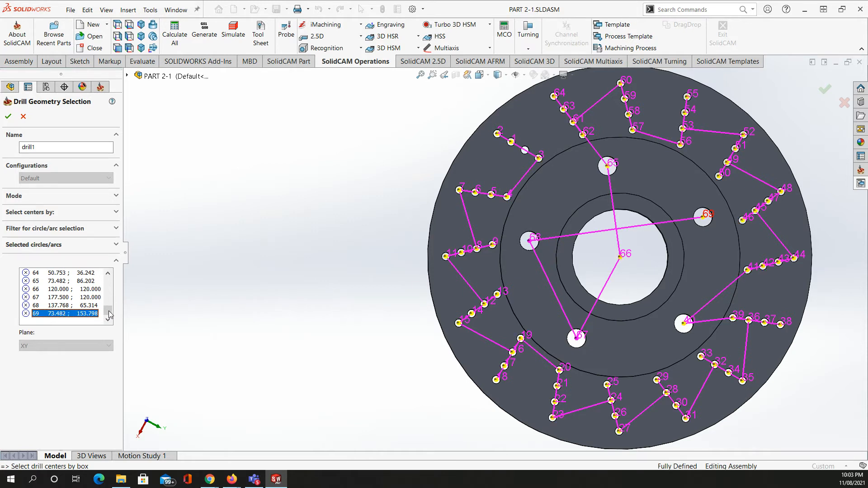
{"action": "left_click", "coordinate": [109, 273]}
{"action": "left_click_drag", "start_coordinate": [112, 302], "coordinate": [106, 273]}
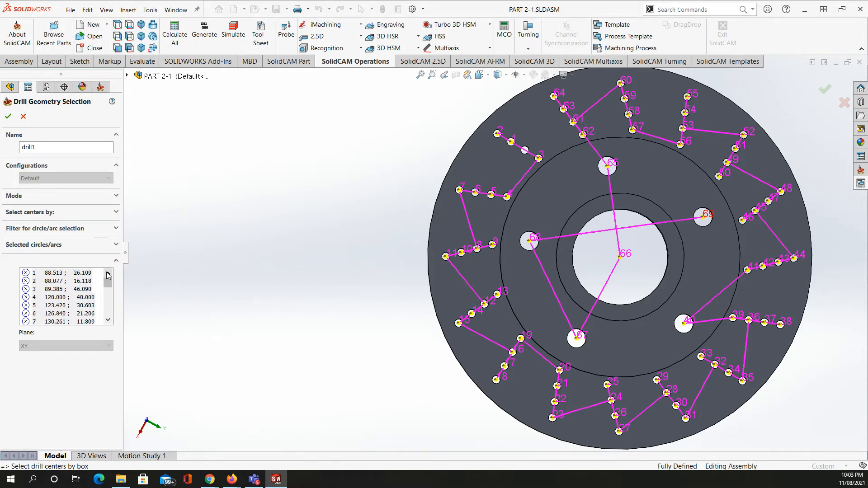
{"action": "left_click", "coordinate": [63, 274]}
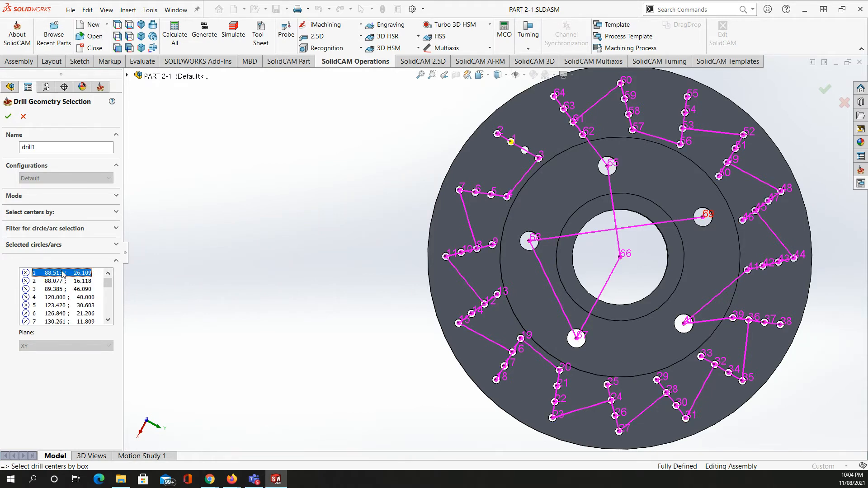
{"action": "scroll", "coordinate": [63, 273], "scroll_direction": "down", "scroll_amount": 20}
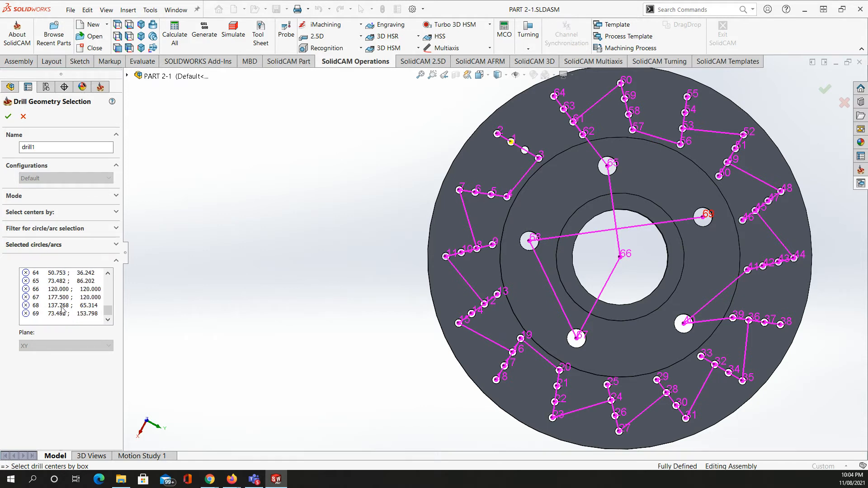
{"action": "left_click", "coordinate": [63, 314]}
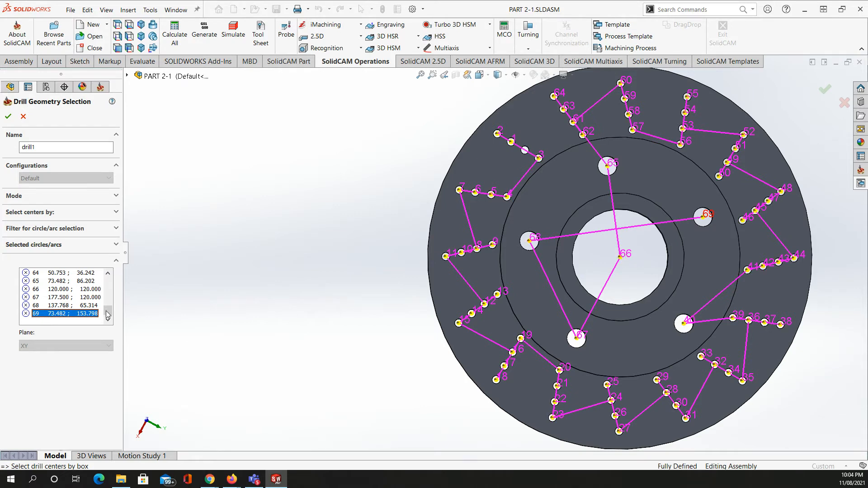
{"action": "scroll", "coordinate": [106, 311], "scroll_direction": "up", "scroll_amount": 4}
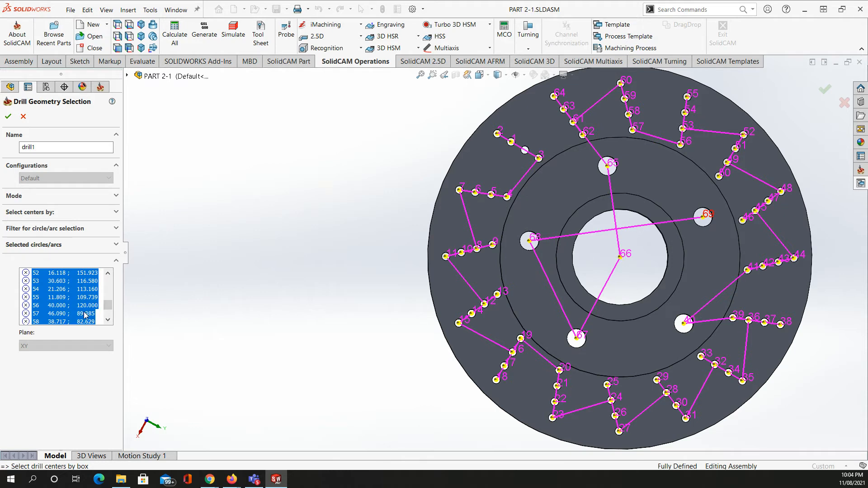
{"action": "key", "text": "Delete"}
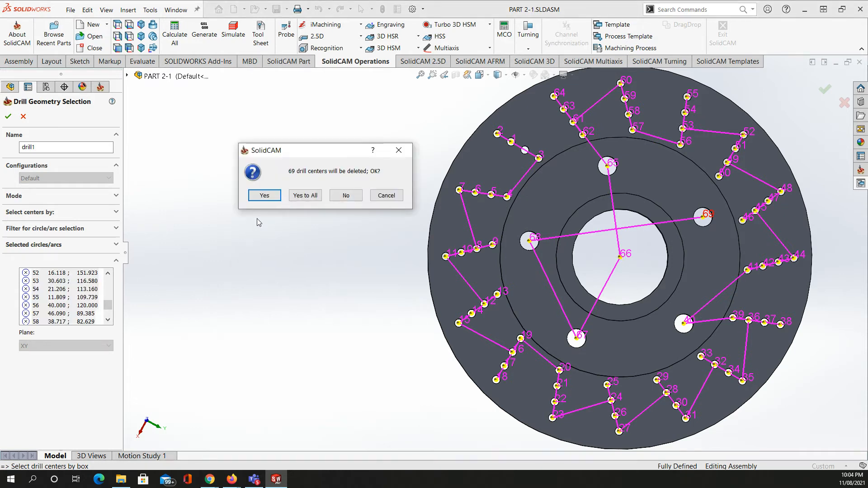
{"action": "left_click", "coordinate": [305, 196]}
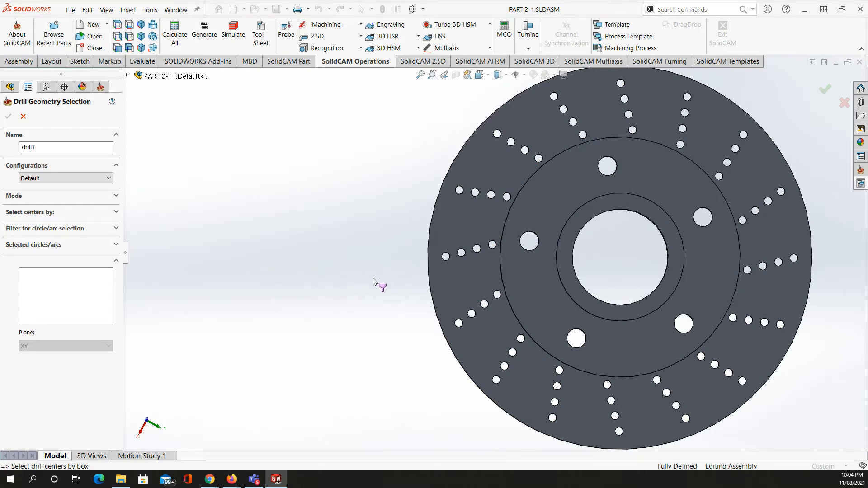
Step: Try to box-select only a group of vent holes near the rim of the disc's flat back face
{"action": "middle_click_drag", "start_coordinate": [368, 281], "coordinate": [189, 260]}
{"action": "scroll", "coordinate": [224, 276], "scroll_direction": "up", "scroll_amount": 4}
{"action": "mouse_move", "coordinate": [273, 280]}
{"action": "middle_mouse_down"}
{"action": "mouse_move", "coordinate": [251, 279]}
{"action": "mouse_move", "coordinate": [262, 281]}
{"action": "middle_mouse_up"}
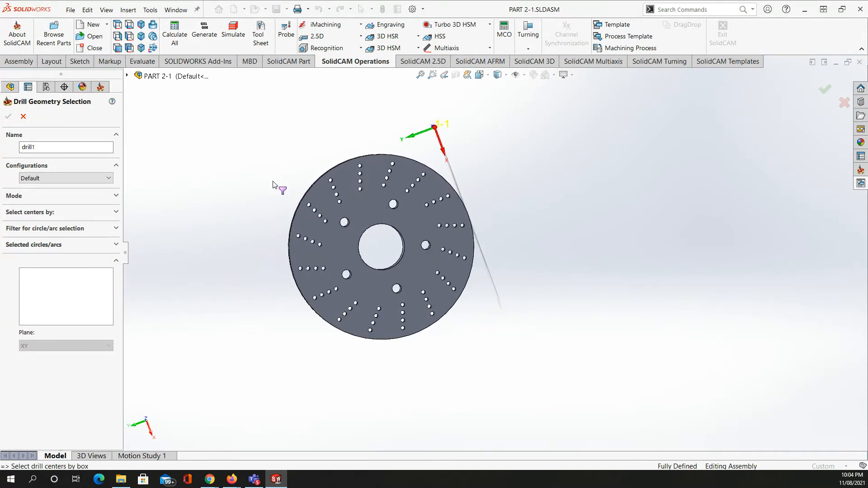
{"action": "mouse_move", "coordinate": [269, 181]}
{"action": "left_mouse_down"}
{"action": "mouse_move", "coordinate": [293, 252]}
{"action": "mouse_move", "coordinate": [332, 303]}
{"action": "mouse_move", "coordinate": [280, 188]}
{"action": "left_mouse_up"}
{"action": "scroll", "coordinate": [271, 226], "scroll_direction": "up", "scroll_amount": 2}
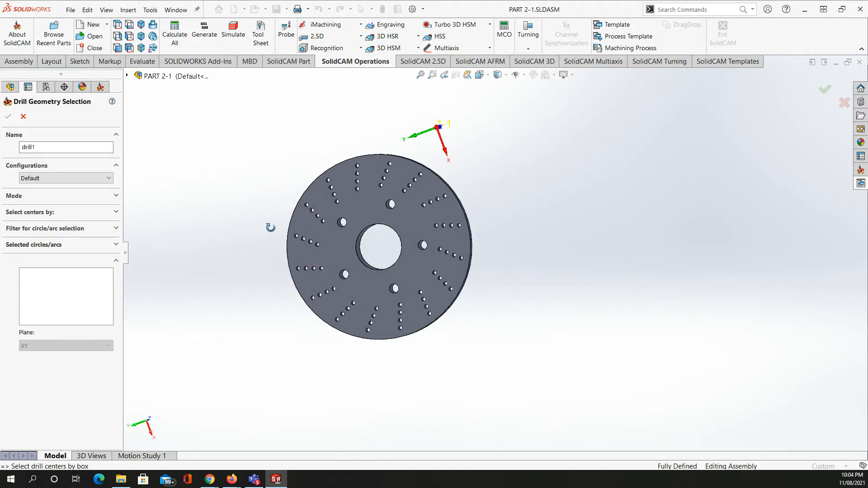
{"action": "scroll", "coordinate": [285, 230], "scroll_direction": "down", "scroll_amount": 4}
{"action": "scroll", "coordinate": [407, 274], "scroll_direction": "down", "scroll_amount": 2}
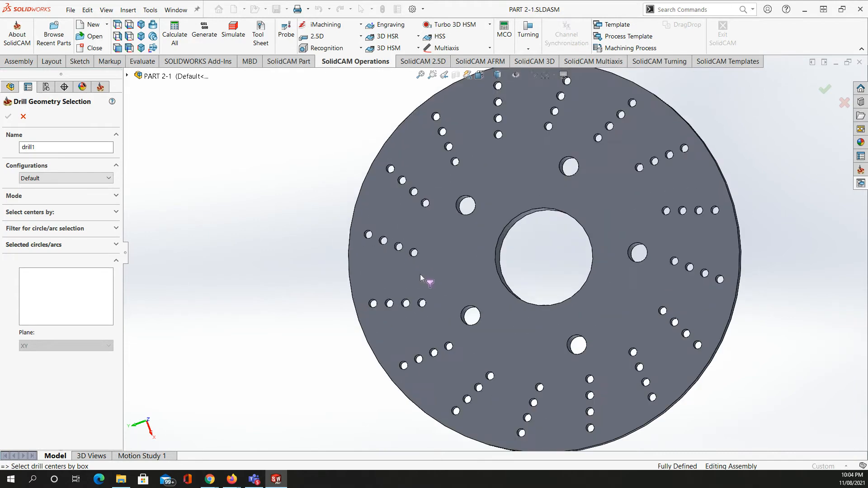
{"action": "left_click_drag", "start_coordinate": [340, 150], "coordinate": [439, 324]}
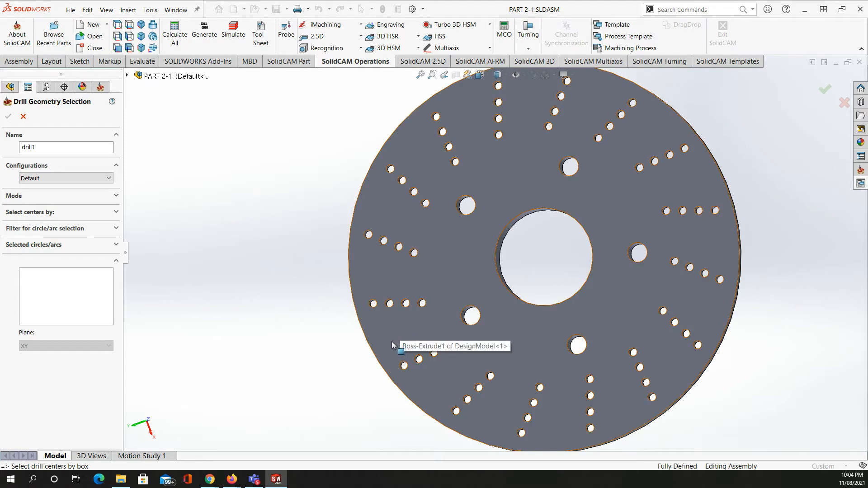
{"action": "left_click_drag", "start_coordinate": [341, 145], "coordinate": [439, 324]}
{"action": "left_click_drag", "start_coordinate": [341, 152], "coordinate": [440, 332]}
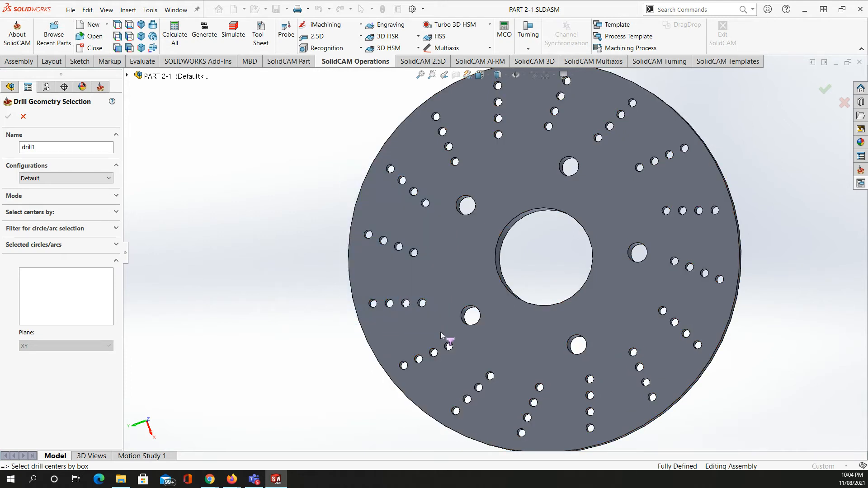
Step: Box-select the whole disc to pick every hole centre for the drill1 geometry
{"action": "scroll", "coordinate": [441, 332], "scroll_direction": "up", "scroll_amount": 5}
{"action": "left_click_drag", "start_coordinate": [378, 158], "coordinate": [333, 217]}
{"action": "left_click_drag", "start_coordinate": [301, 106], "coordinate": [663, 412]}
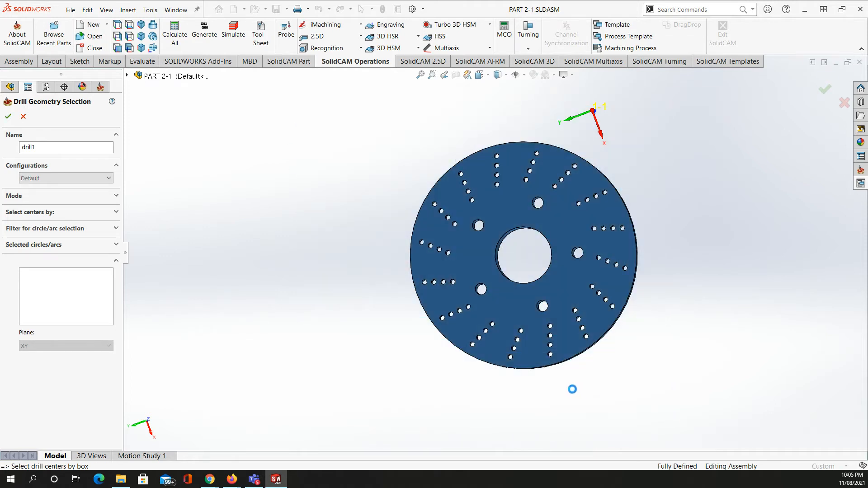
Step: Try to select drill centres 66 to 70, covering the central bore and four of the larger holes, as one range
{"action": "scroll", "coordinate": [545, 249], "scroll_direction": "down", "scroll_amount": 2}
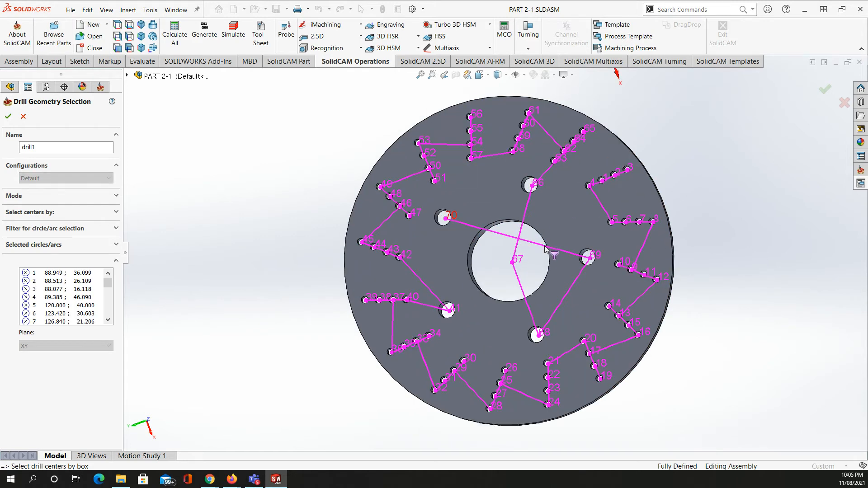
{"action": "scroll", "coordinate": [545, 248], "scroll_direction": "down", "scroll_amount": 2}
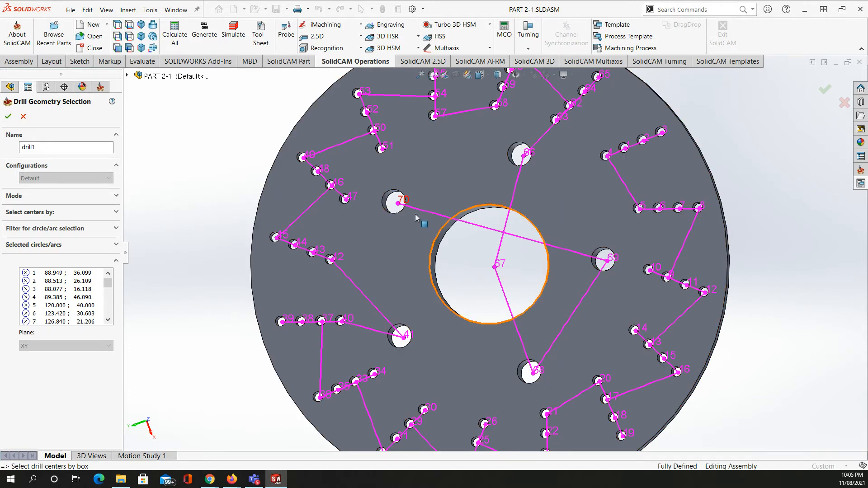
{"action": "left_click_drag", "start_coordinate": [110, 281], "coordinate": [108, 311]}
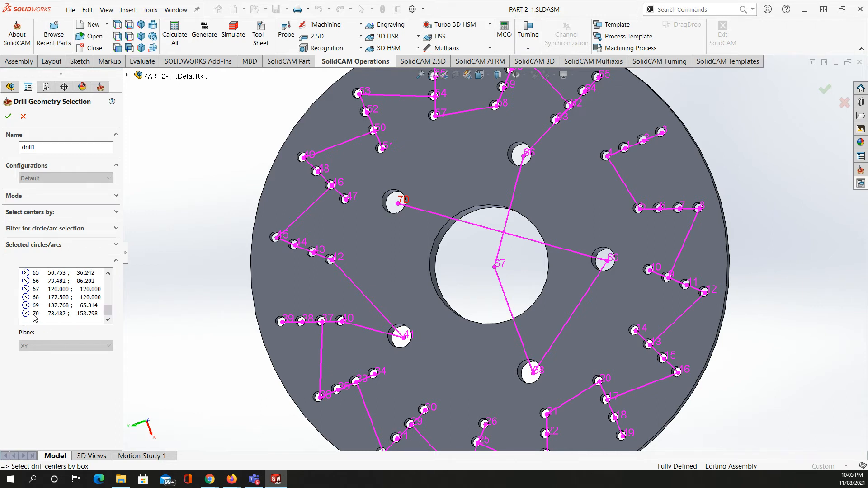
{"action": "left_click", "coordinate": [48, 314]}
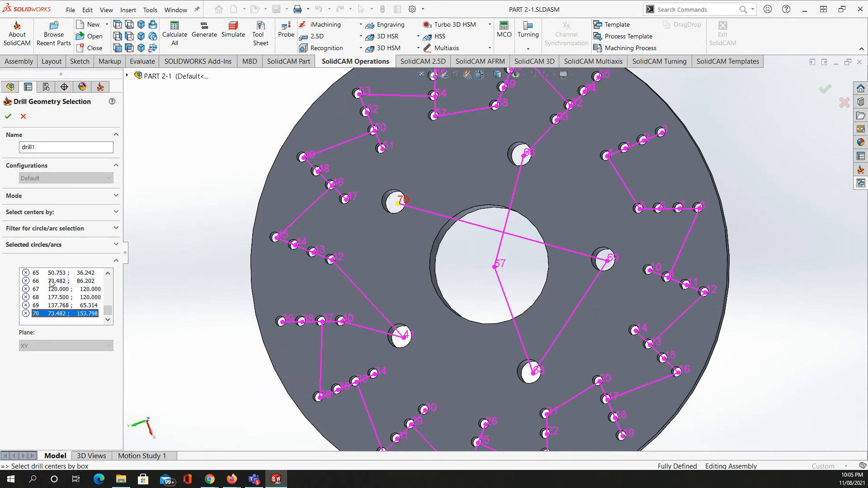
{"action": "left_click", "coordinate": [51, 282]}
{"action": "left_click", "coordinate": [51, 281], "text": "shift"}
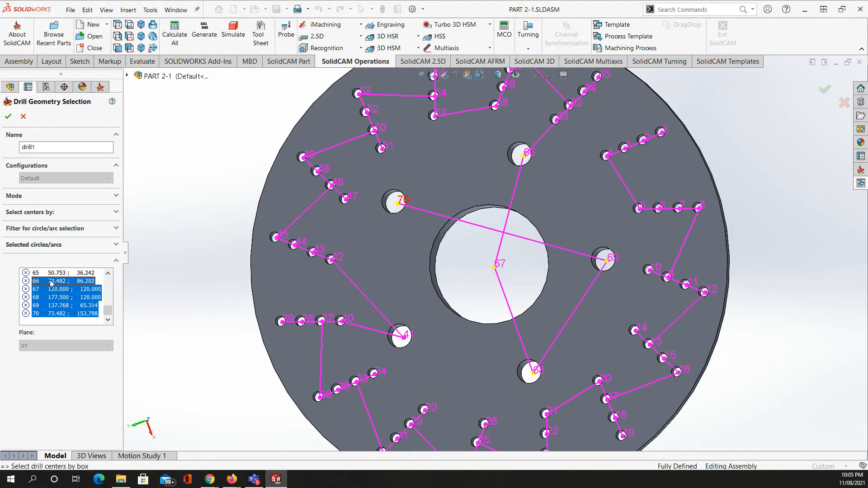
{"action": "key", "text": "Home"}
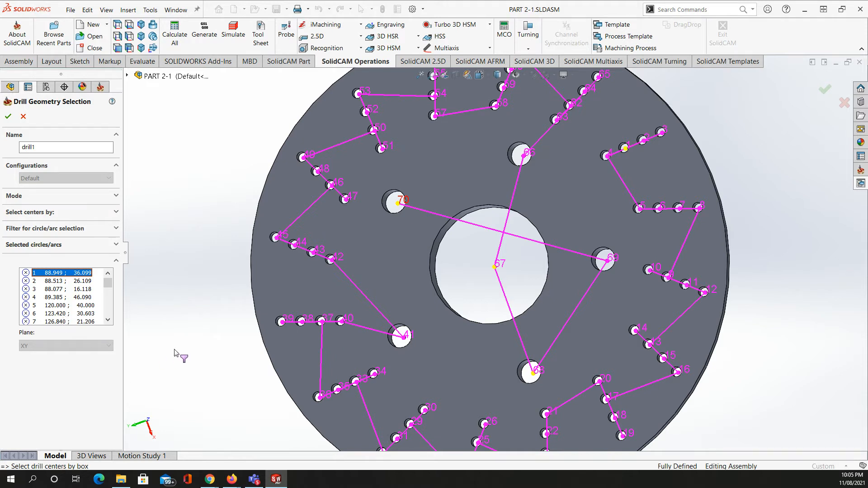
Step: Delete drill centre 66, the larger hole at 73.482 ; 86.202, from the drill1 geometry
{"action": "left_click_drag", "start_coordinate": [108, 283], "coordinate": [109, 322]}
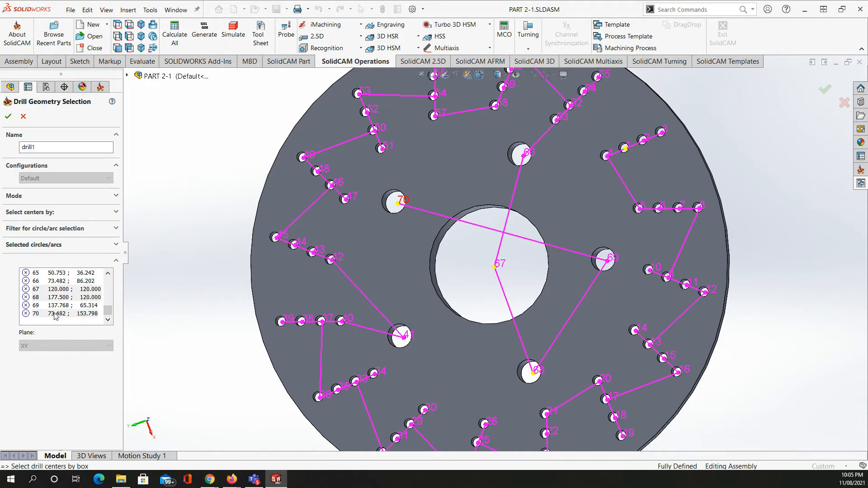
{"action": "left_click", "coordinate": [61, 289]}
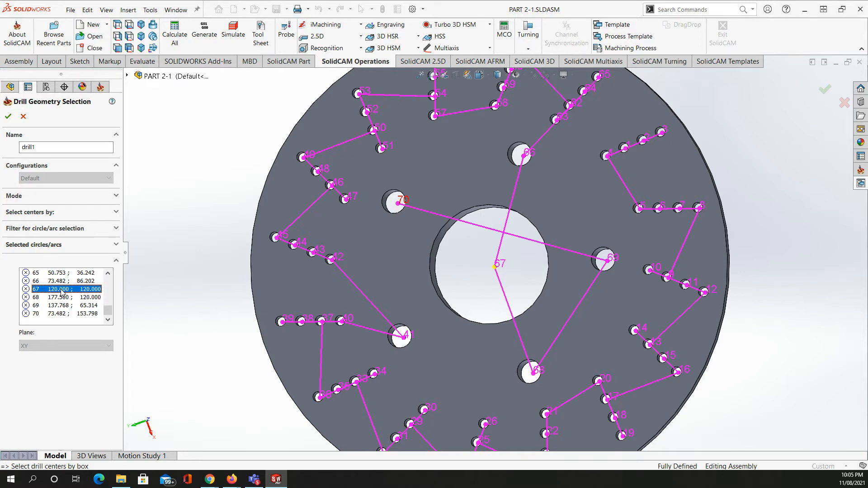
{"action": "left_click", "coordinate": [61, 282]}
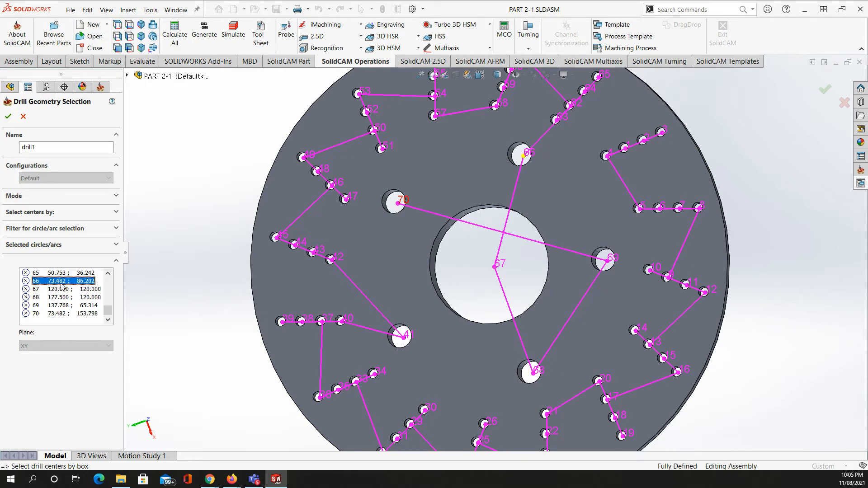
{"action": "key", "text": "Delete"}
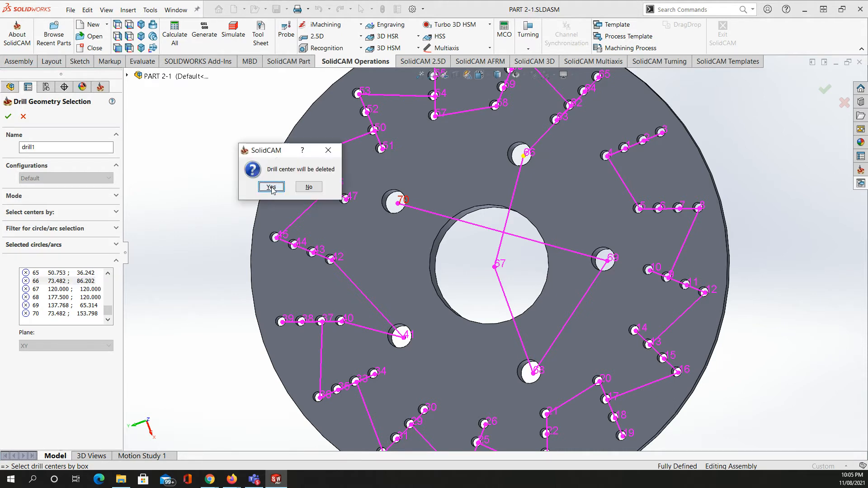
{"action": "left_click", "coordinate": [271, 187]}
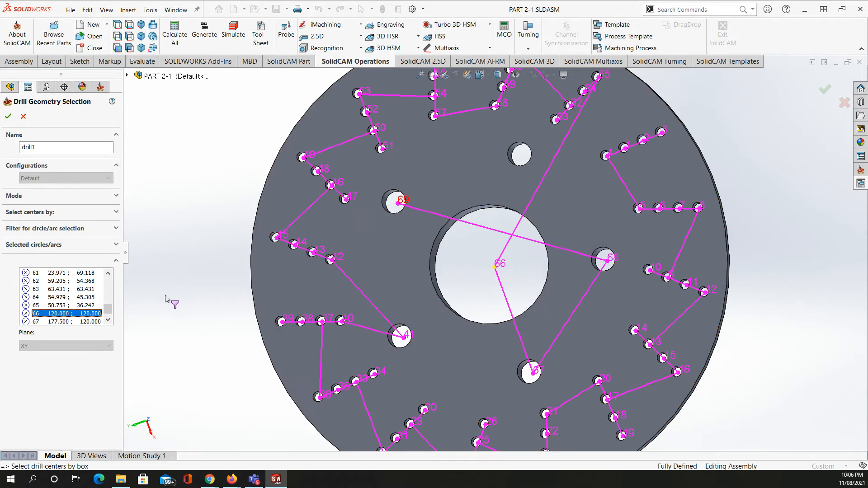
Step: Delete the drill centres of the central bore and three larger bolt holes at 177.500 ; 120.000, 137.768 ; 65.314 and 73.482 ; 153.798
{"action": "key", "text": "Delete"}
{"action": "left_click", "coordinate": [270, 187]}
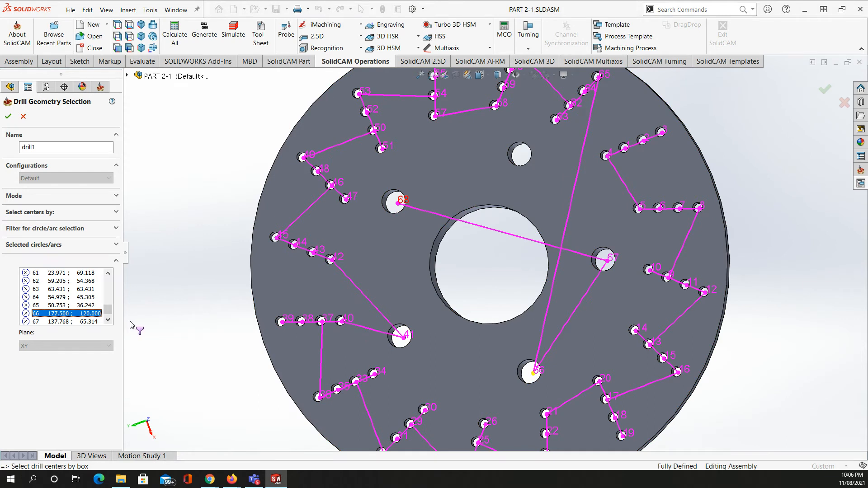
{"action": "key", "text": "Delete"}
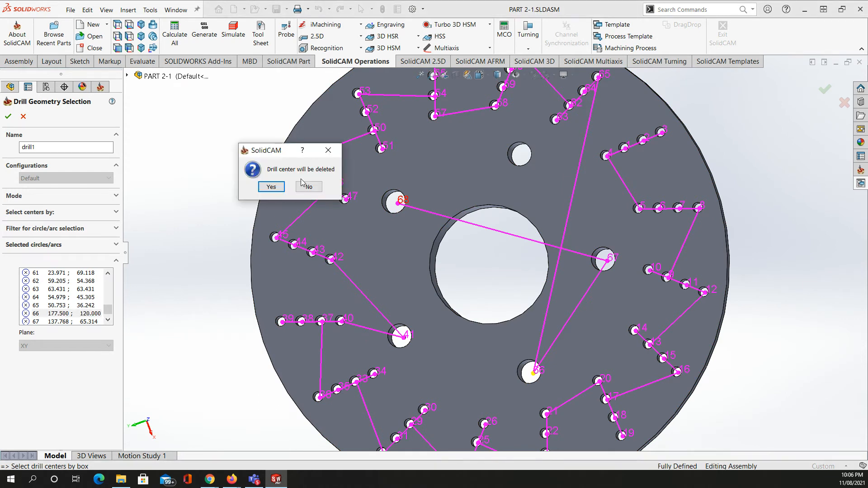
{"action": "left_click", "coordinate": [271, 188]}
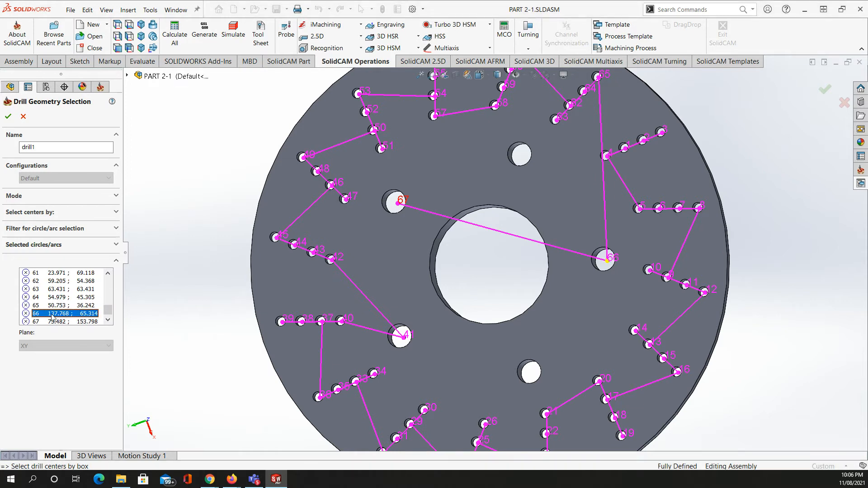
{"action": "key", "text": "Delete"}
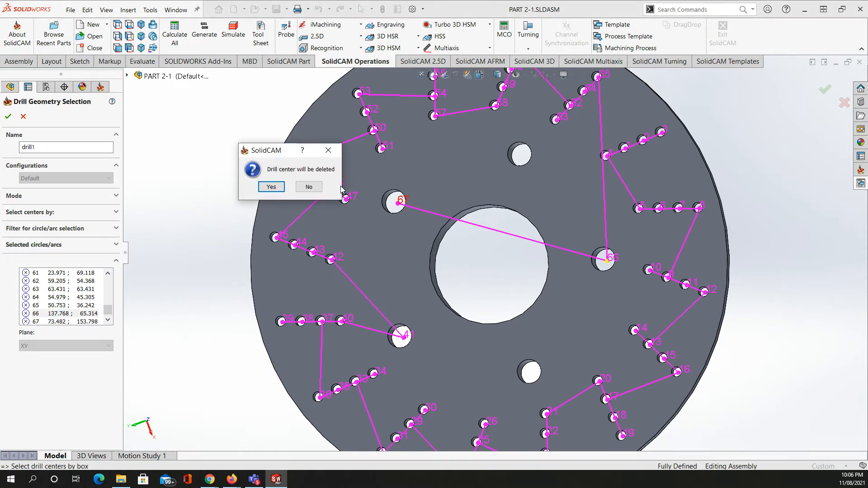
{"action": "left_click", "coordinate": [272, 187]}
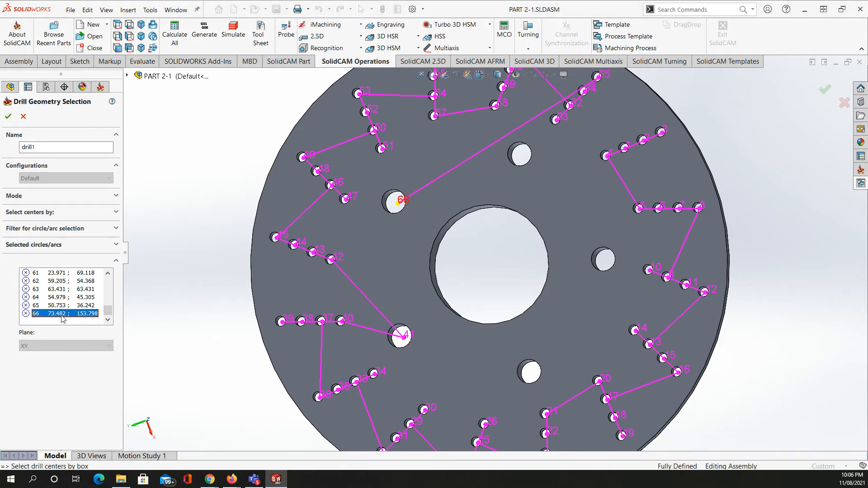
{"action": "key", "text": "Delete"}
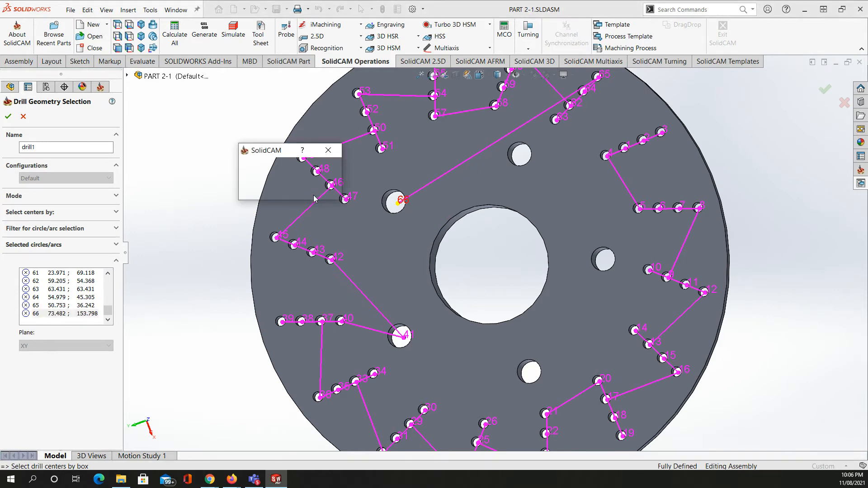
{"action": "left_click", "coordinate": [270, 187]}
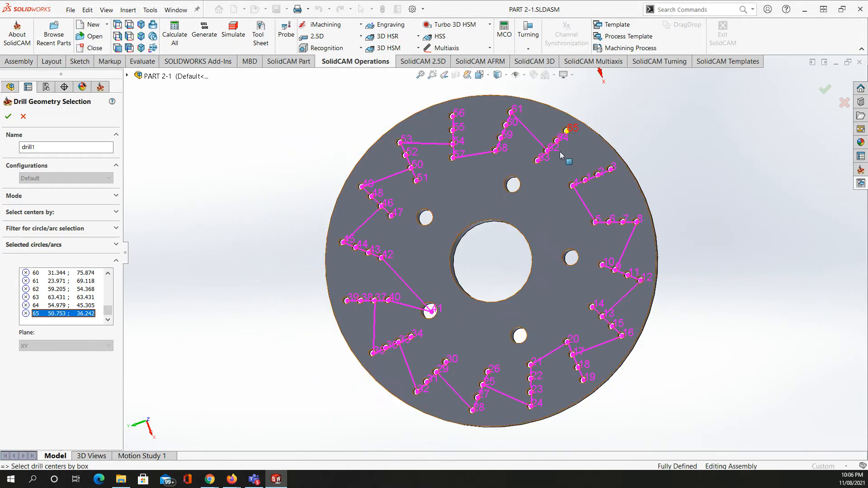
Step: Delete drill centre 41 in the remaining larger bolt hole and accept the drill1 geometry
{"action": "scroll", "coordinate": [578, 140], "scroll_direction": "down", "scroll_amount": 4}
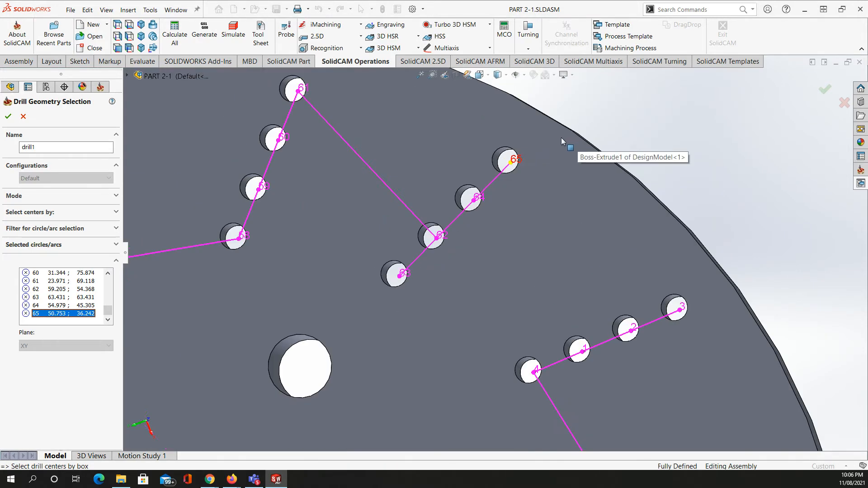
{"action": "scroll", "coordinate": [482, 236], "scroll_direction": "up", "scroll_amount": 5}
{"action": "scroll", "coordinate": [482, 237], "scroll_direction": "up", "scroll_amount": 2}
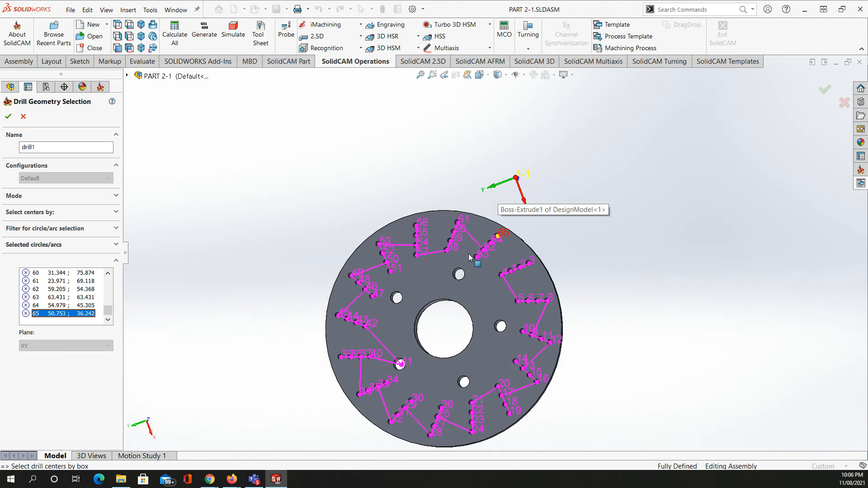
{"action": "scroll", "coordinate": [401, 373], "scroll_direction": "down", "scroll_amount": 6}
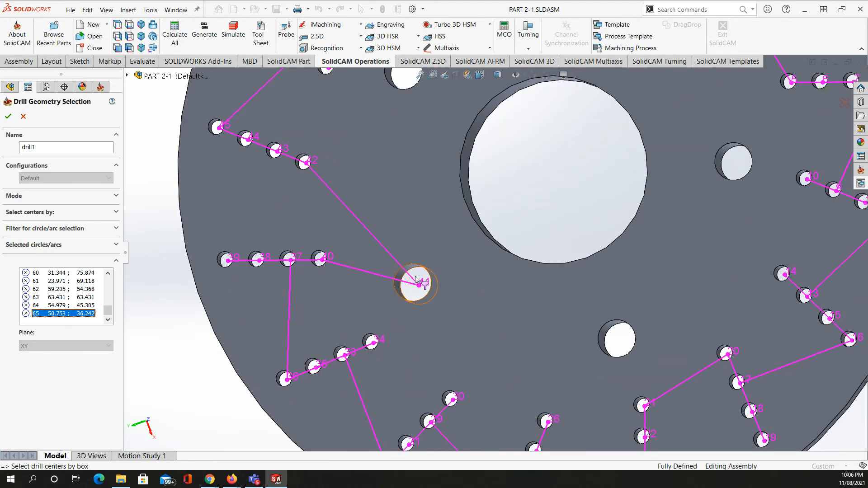
{"action": "left_click", "coordinate": [108, 274]}
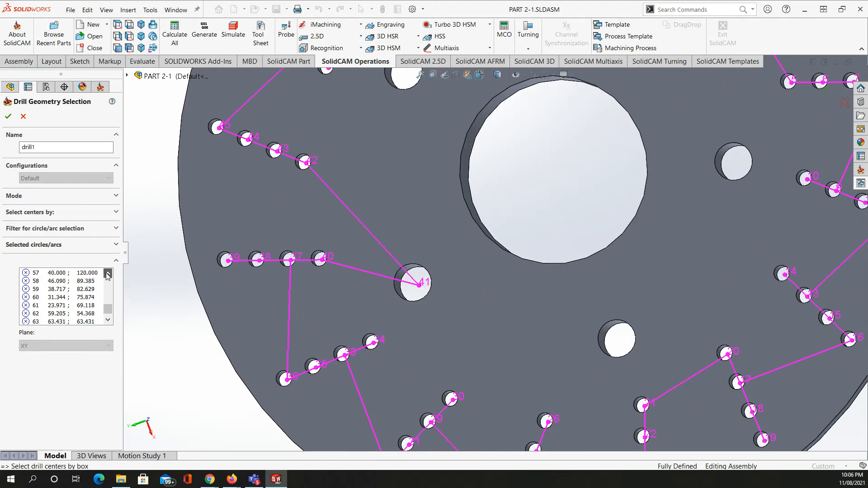
{"action": "left_click", "coordinate": [107, 274]}
{"action": "left_click", "coordinate": [108, 274]}
{"action": "left_click", "coordinate": [108, 274]}
{"action": "left_click", "coordinate": [107, 274]}
{"action": "left_click", "coordinate": [108, 273]}
{"action": "left_click", "coordinate": [108, 274]}
{"action": "left_click", "coordinate": [108, 273]}
{"action": "left_click", "coordinate": [107, 274]}
{"action": "left_click", "coordinate": [108, 274]}
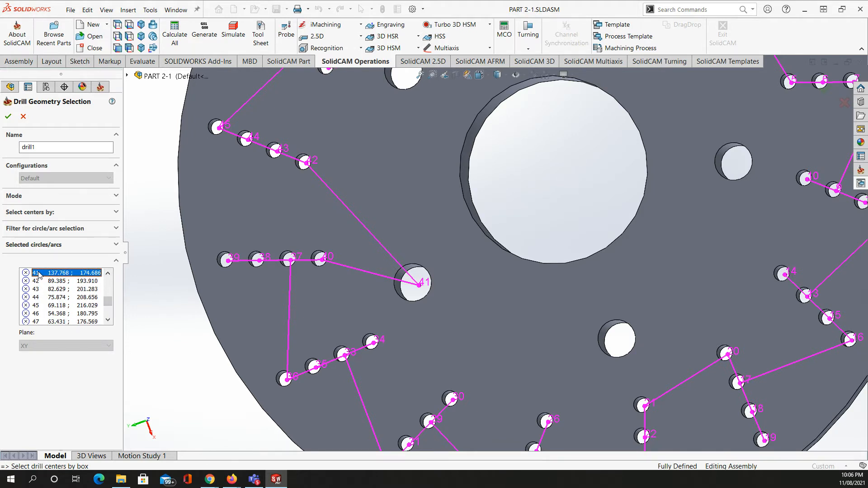
{"action": "key", "text": "Delete"}
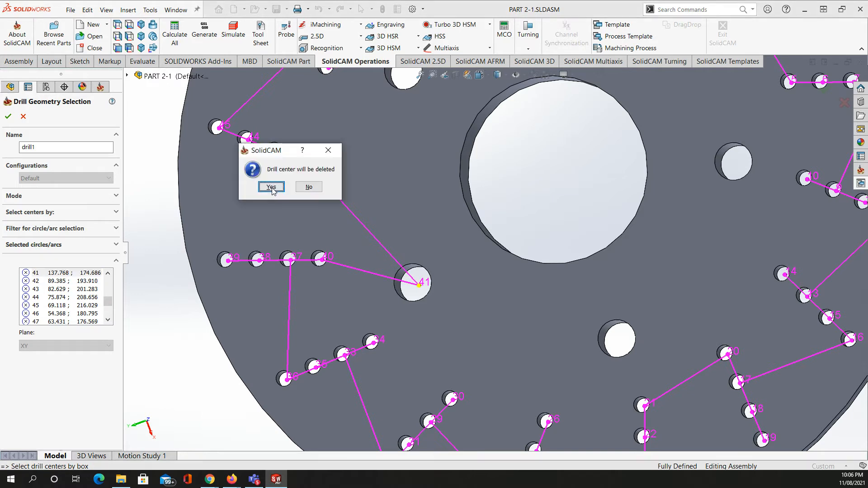
{"action": "left_click", "coordinate": [276, 186]}
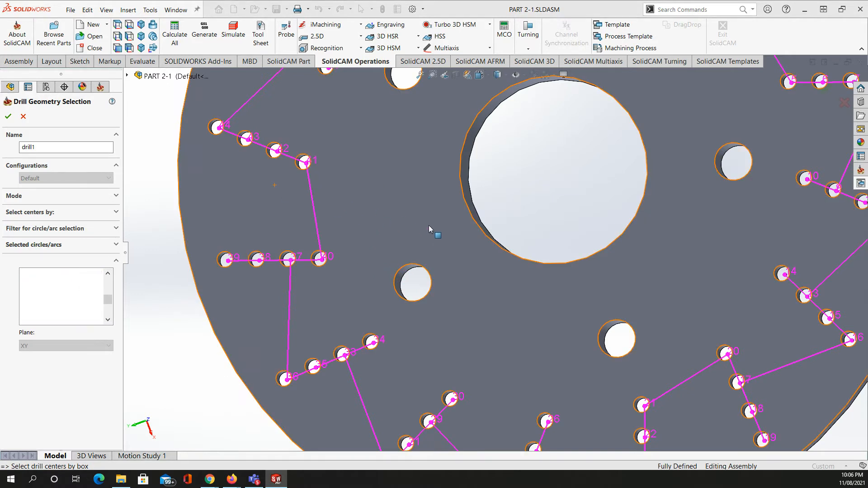
{"action": "scroll", "coordinate": [428, 227], "scroll_direction": "up", "scroll_amount": 5}
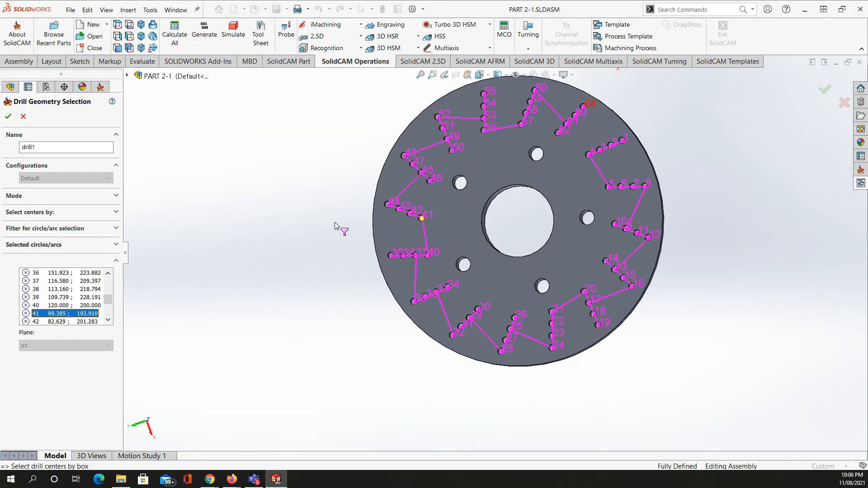
{"action": "middle_click_drag", "start_coordinate": [318, 233], "coordinate": [514, 240]}
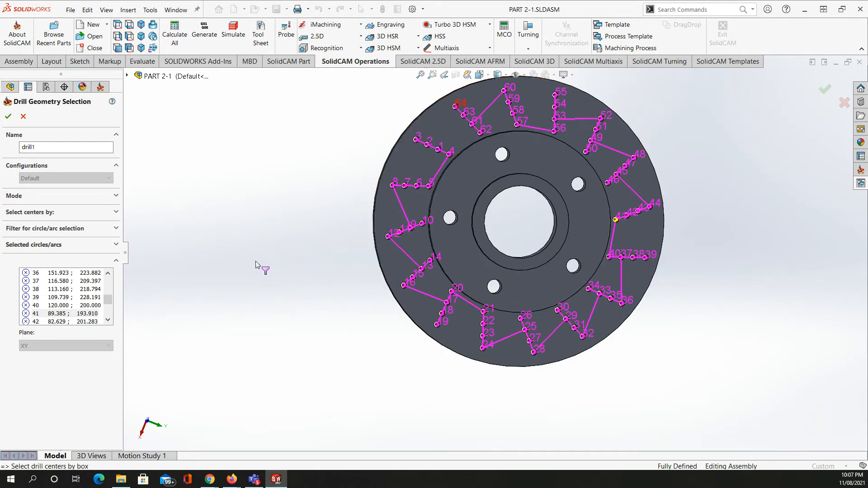
{"action": "left_click", "coordinate": [7, 116]}
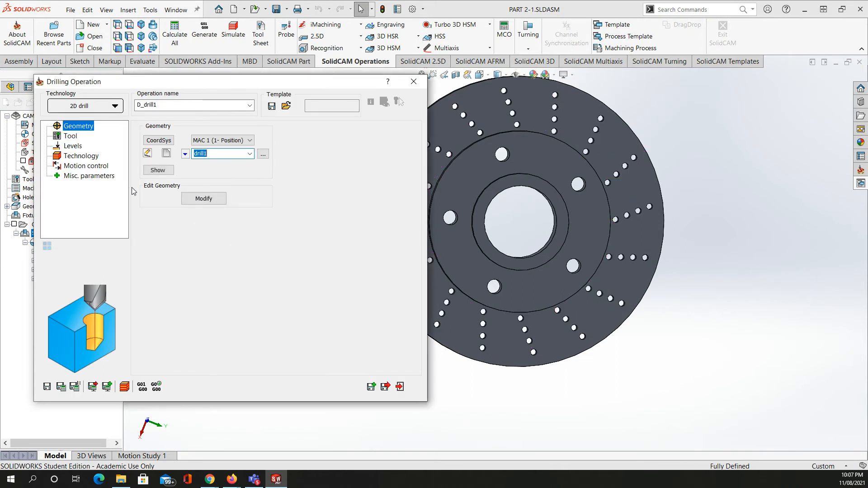
Step: Assign tool number 3, the 5 mm end mill, to the D_drill1 operation
{"action": "left_click", "coordinate": [71, 136]}
{"action": "left_click", "coordinate": [209, 314]}
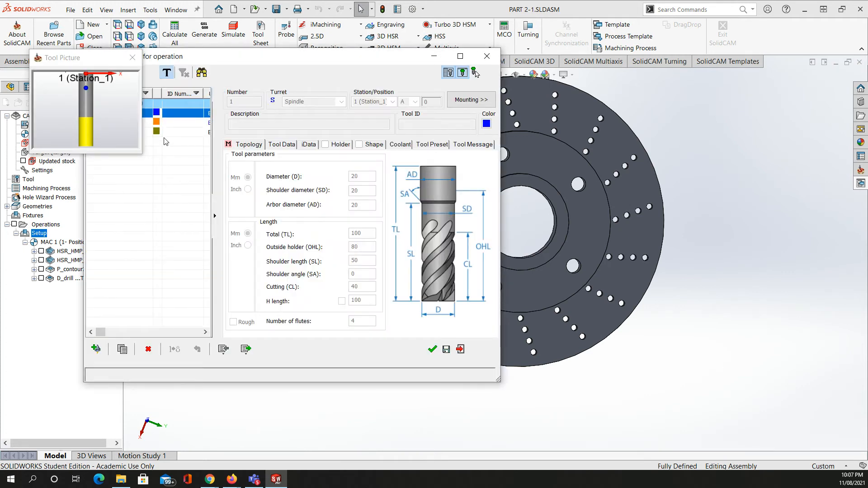
{"action": "left_click", "coordinate": [178, 131]}
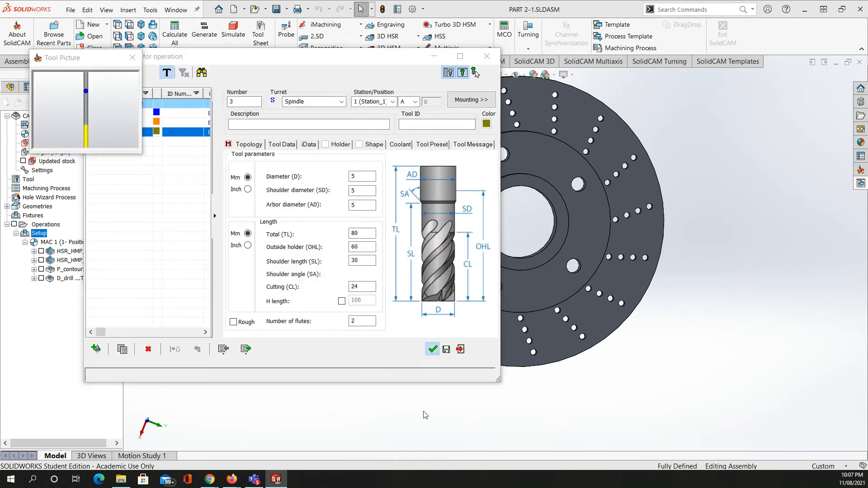
{"action": "key", "text": "Return"}
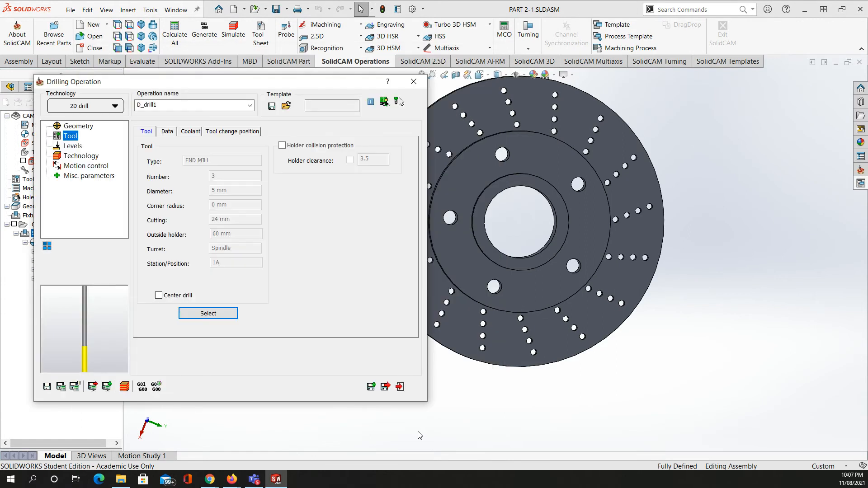
Step: Set the drilling upper level to -10 by picking the flat face around the five larger bolt holes
{"action": "left_click", "coordinate": [74, 146]}
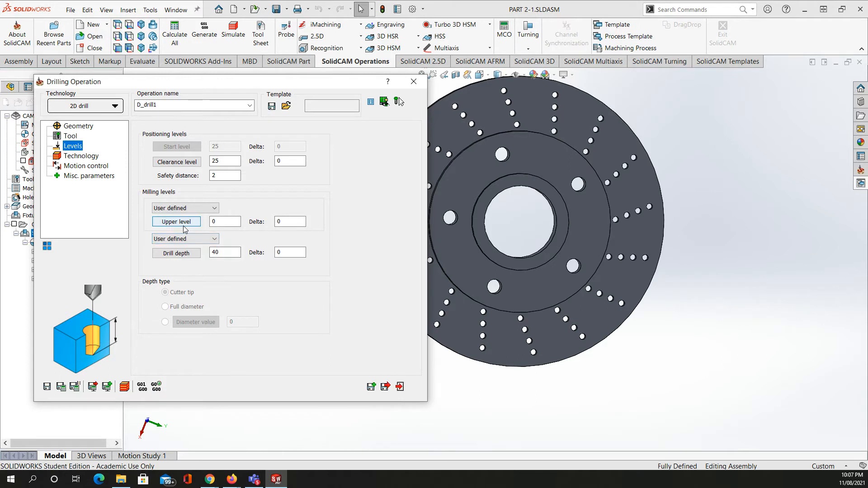
{"action": "left_click", "coordinate": [566, 382]}
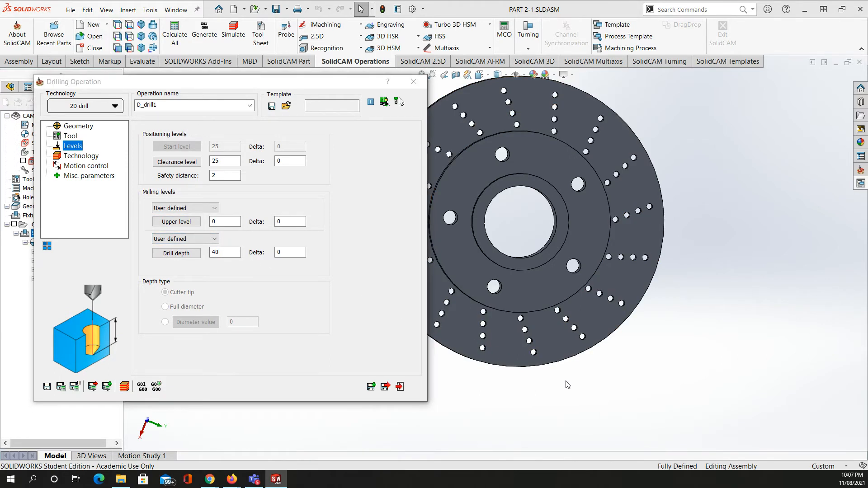
{"action": "middle_click_drag", "start_coordinate": [568, 339], "coordinate": [593, 315]}
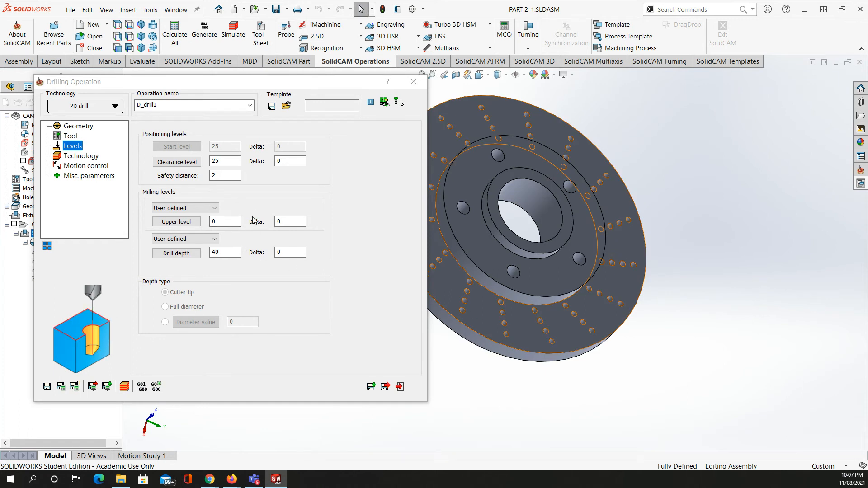
{"action": "left_click", "coordinate": [174, 224]}
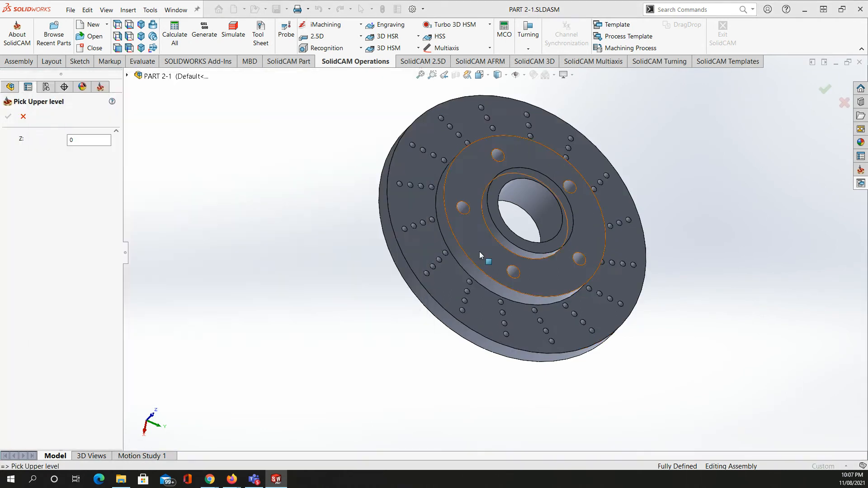
{"action": "left_click", "coordinate": [480, 251]}
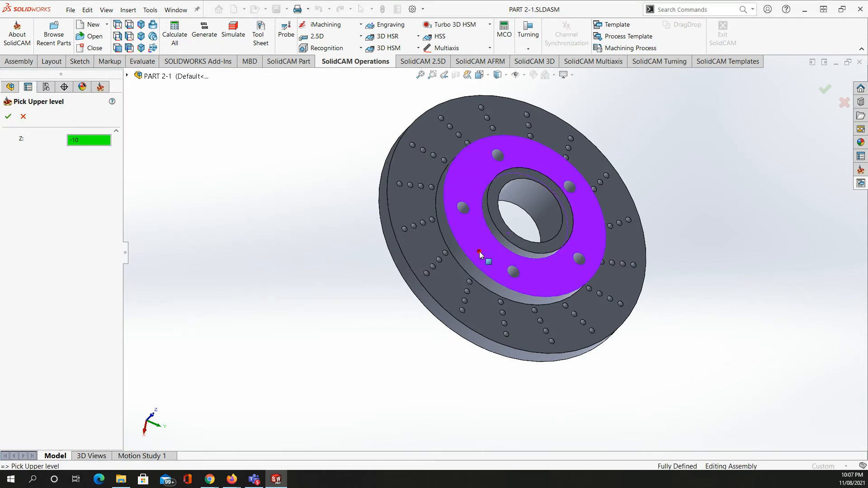
{"action": "left_click", "coordinate": [8, 116]}
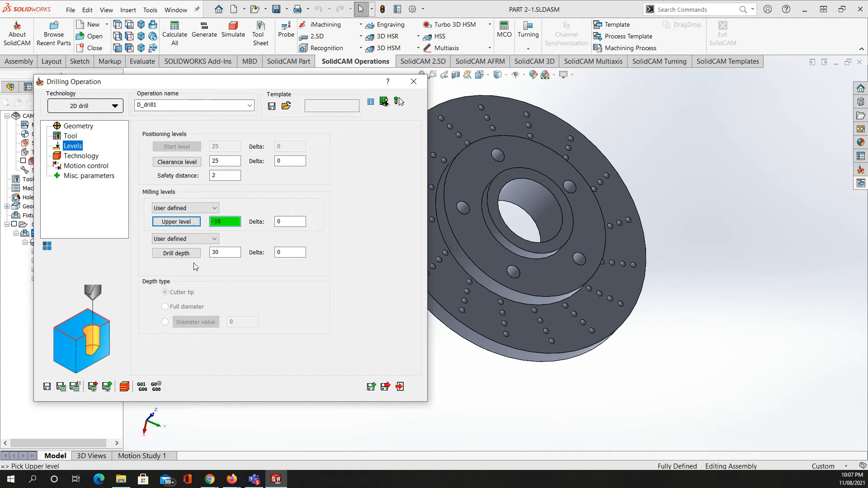
Step: Set the drill depth to 30 by picking the disc's flat back face at Z -40 as the lower level
{"action": "left_click", "coordinate": [176, 253]}
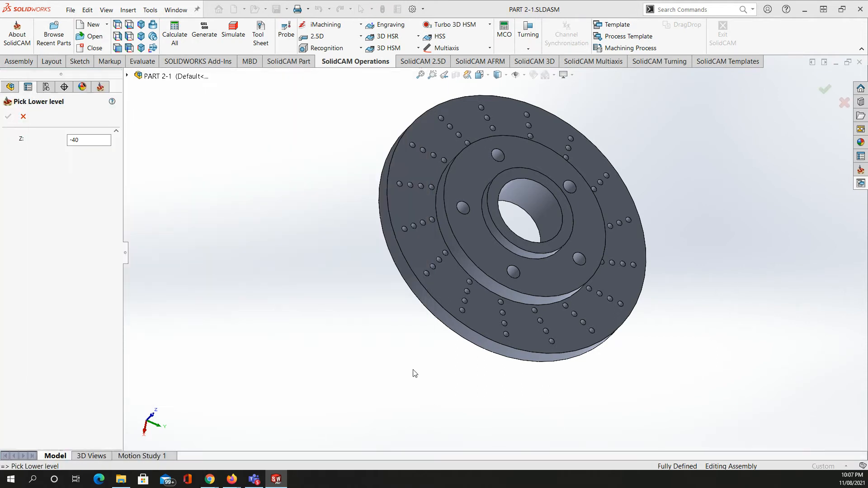
{"action": "middle_click_drag", "start_coordinate": [486, 272], "coordinate": [466, 290]}
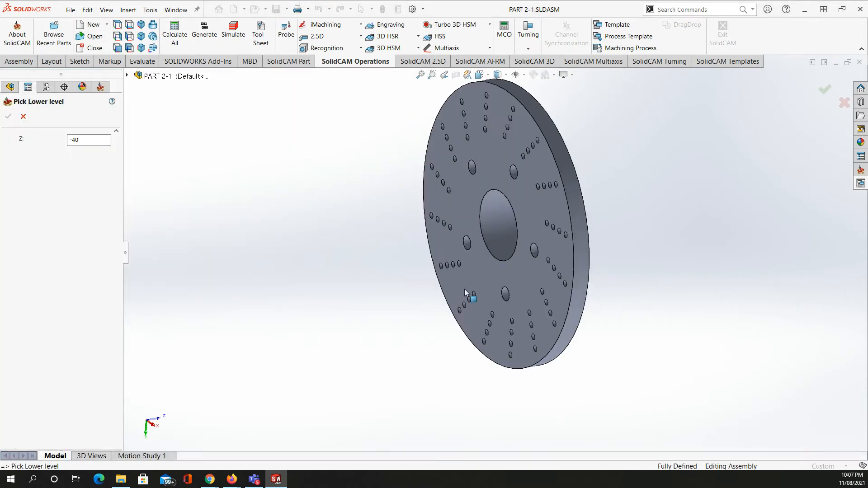
{"action": "left_click", "coordinate": [557, 256]}
{"action": "middle_click_drag", "start_coordinate": [408, 314], "coordinate": [284, 323]}
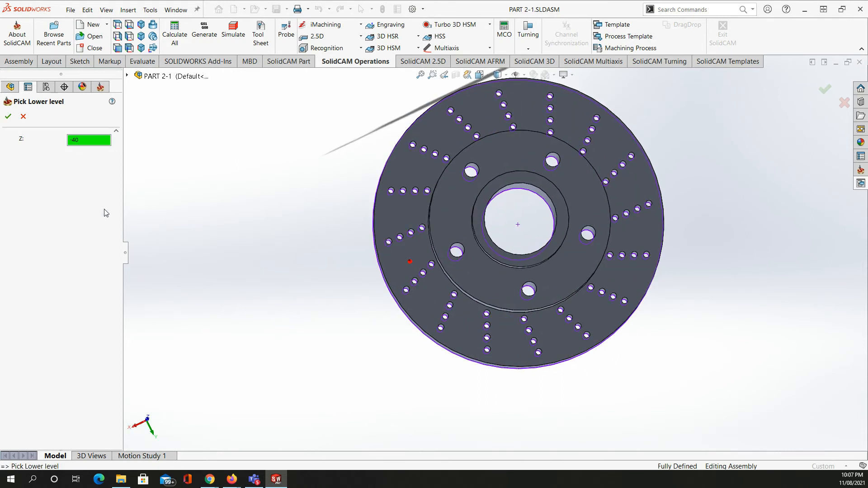
{"action": "left_click", "coordinate": [9, 118]}
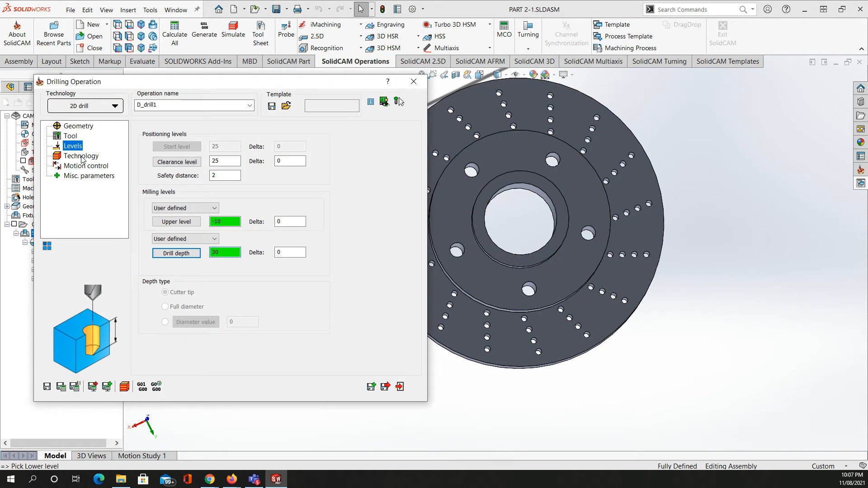
Step: Open the drilling technology settings, save and close the operation, and calculate the D_drill1 tool path
{"action": "left_click", "coordinate": [81, 157]}
{"action": "left_click", "coordinate": [386, 387]}
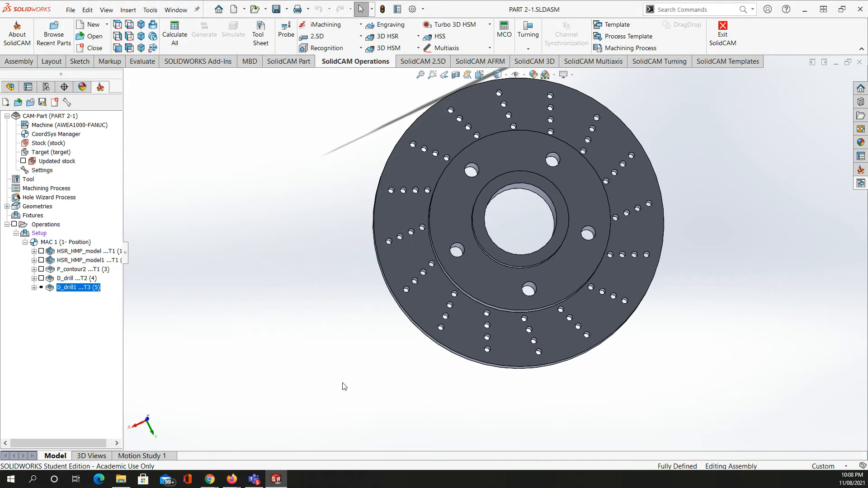
{"action": "right_click", "coordinate": [68, 293]}
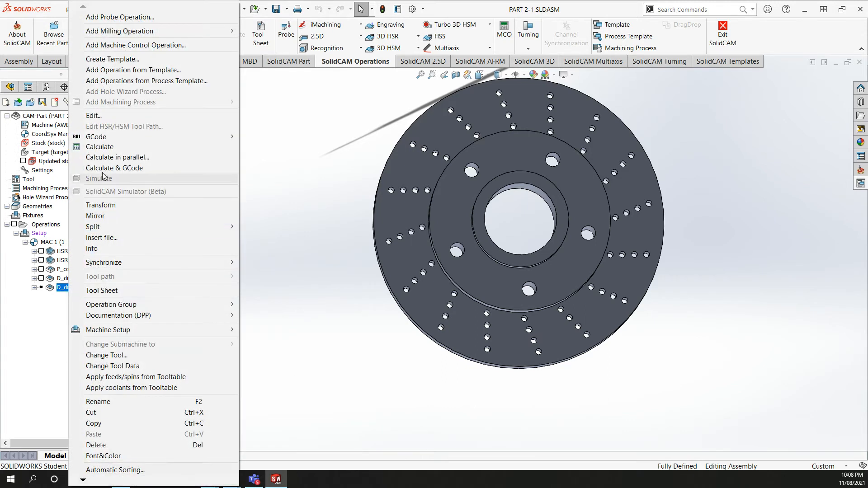
{"action": "left_click", "coordinate": [103, 149]}
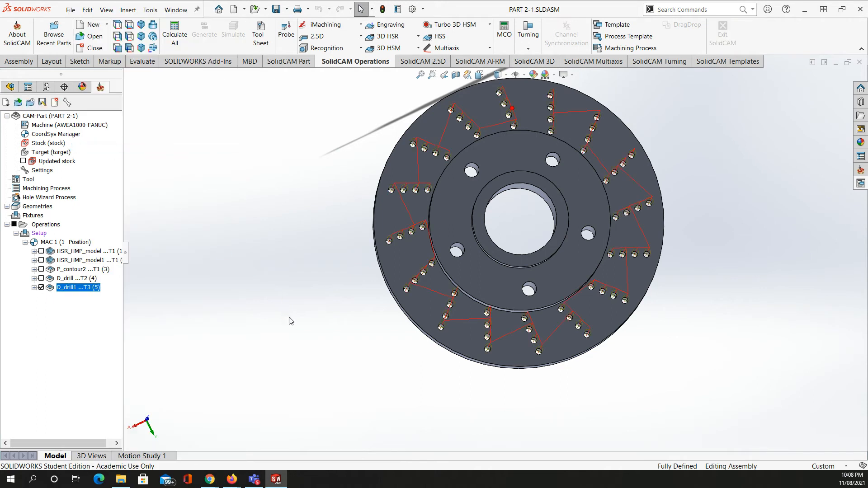
{"action": "middle_click_drag", "start_coordinate": [290, 320], "coordinate": [482, 224]}
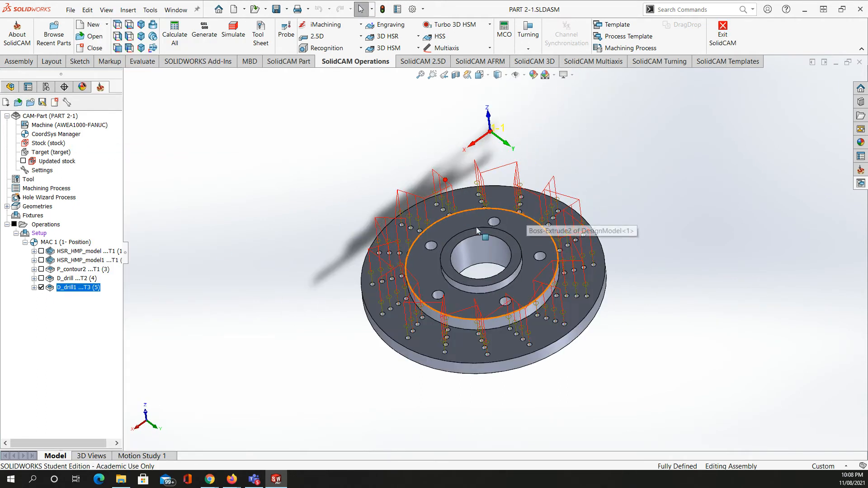
{"action": "scroll", "coordinate": [479, 226], "scroll_direction": "up", "scroll_amount": 2}
{"action": "scroll", "coordinate": [357, 257], "scroll_direction": "down", "scroll_amount": 2}
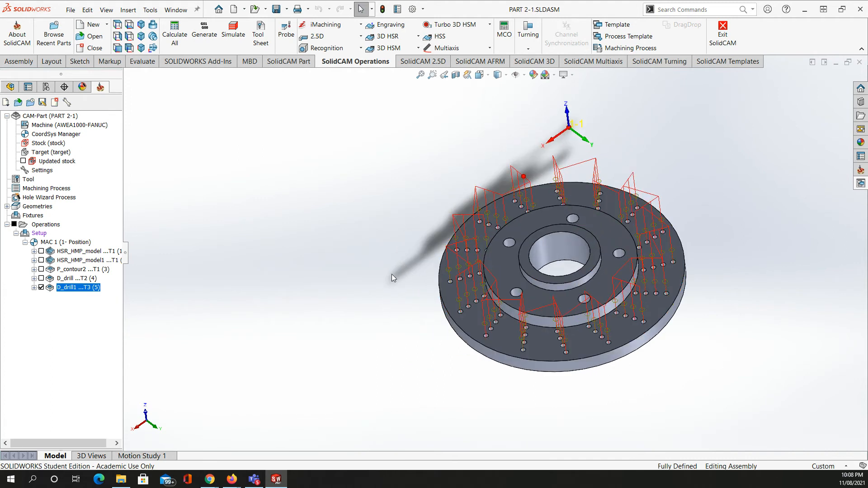
Step: Simulate the D_drill1 operation in 3D at a higher simulation speed, and close the simulation when it has run
{"action": "right_click", "coordinate": [75, 291]}
{"action": "left_click", "coordinate": [106, 178]}
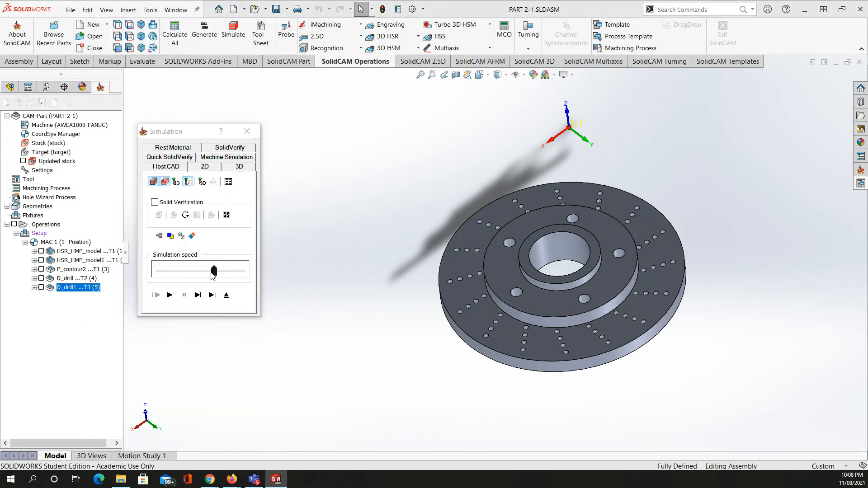
{"action": "left_click_drag", "start_coordinate": [214, 273], "coordinate": [232, 272]}
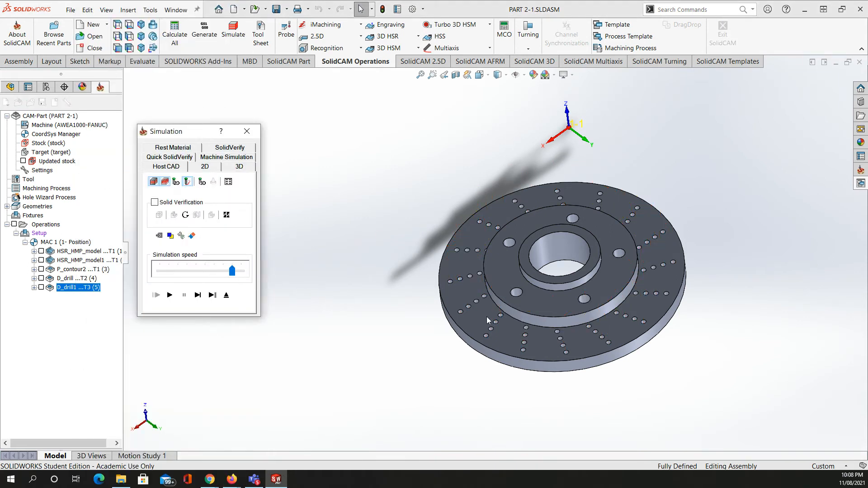
{"action": "left_click", "coordinate": [239, 167]}
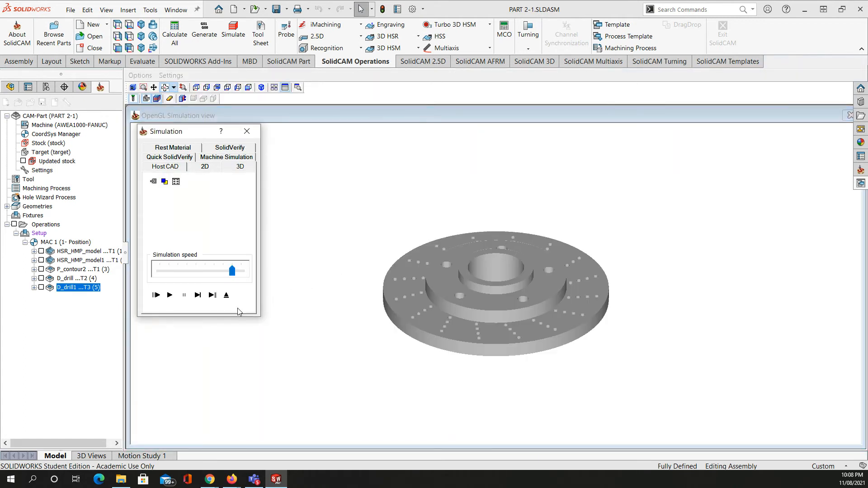
{"action": "left_click", "coordinate": [170, 295]}
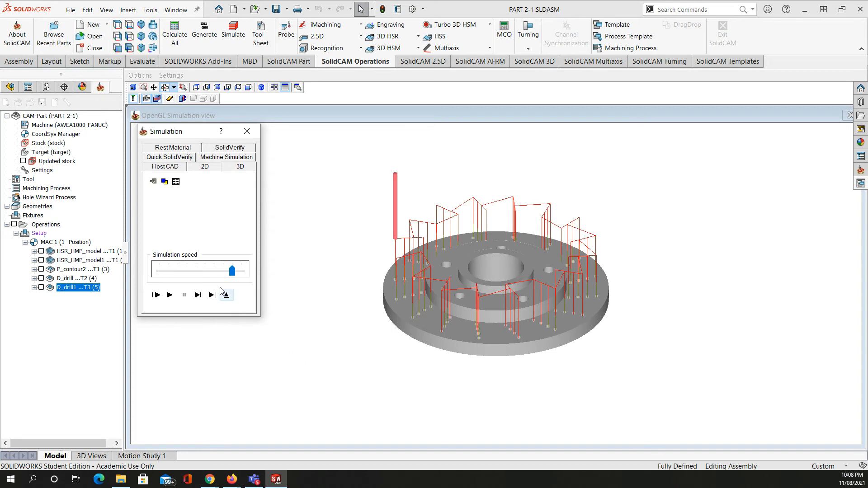
{"action": "left_click", "coordinate": [247, 132]}
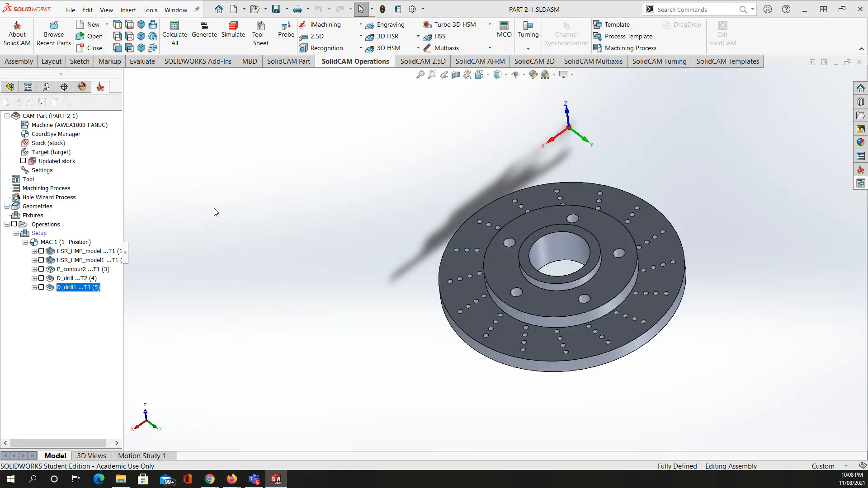
Step: Show the tool paths of D_drill, P_contour2, HSR_HMP_model1 and HSR_HMP_model together with D_drill1
{"action": "left_click", "coordinate": [42, 279]}
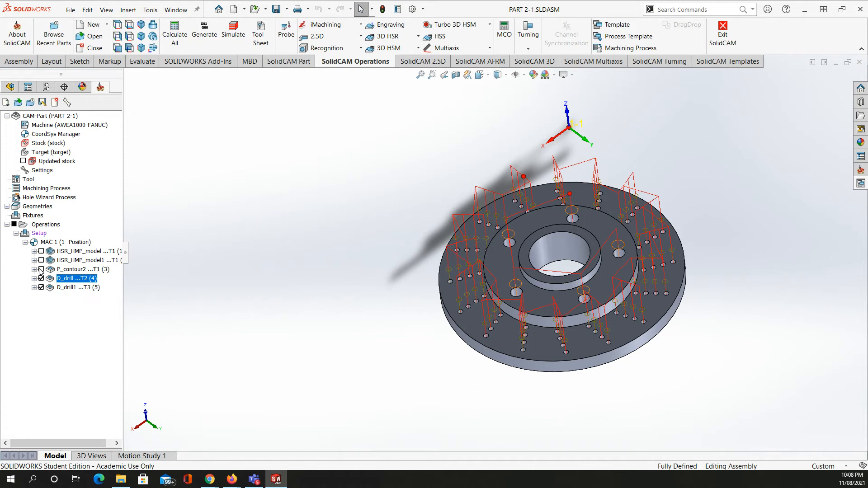
{"action": "left_click", "coordinate": [41, 269]}
{"action": "left_click", "coordinate": [41, 260]}
{"action": "left_click", "coordinate": [41, 251]}
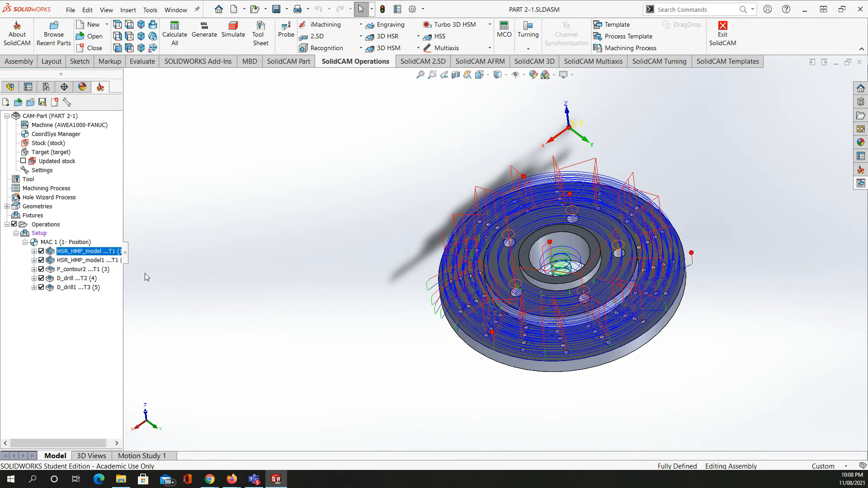
Step: Run the 3D simulation of the whole Setup through all five operations, and close it at the end
{"action": "right_click", "coordinate": [36, 234]}
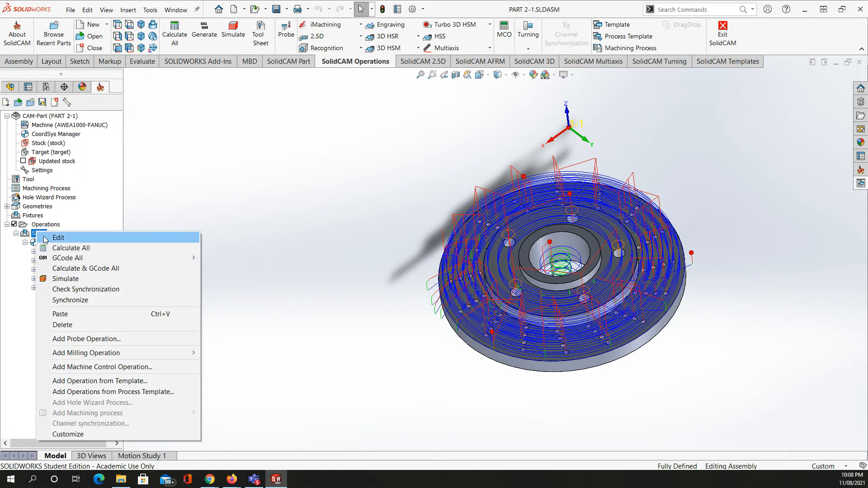
{"action": "left_click", "coordinate": [67, 279]}
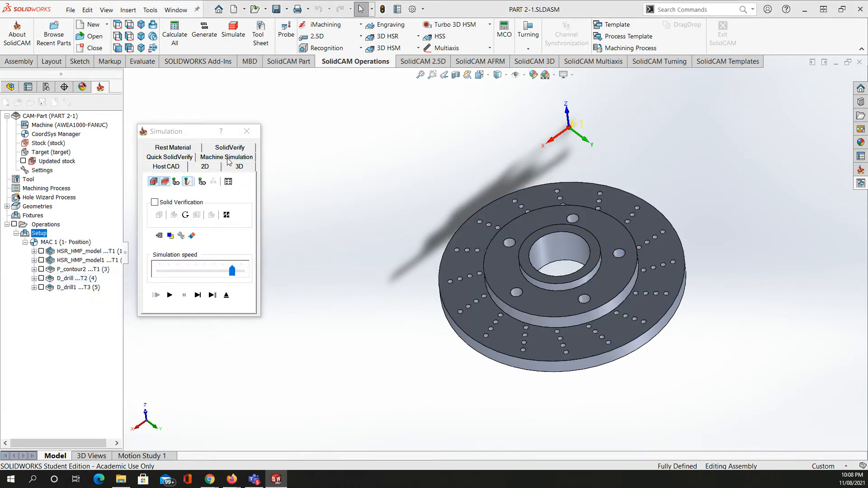
{"action": "left_click", "coordinate": [236, 167]}
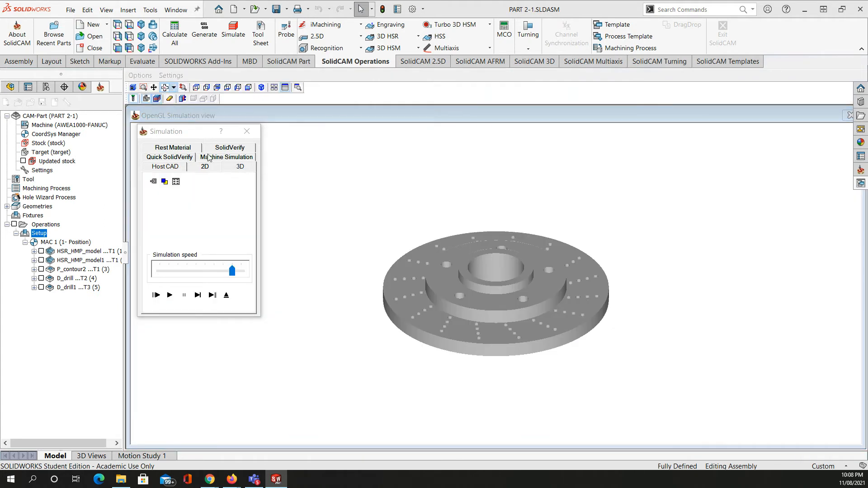
{"action": "left_click", "coordinate": [170, 296]}
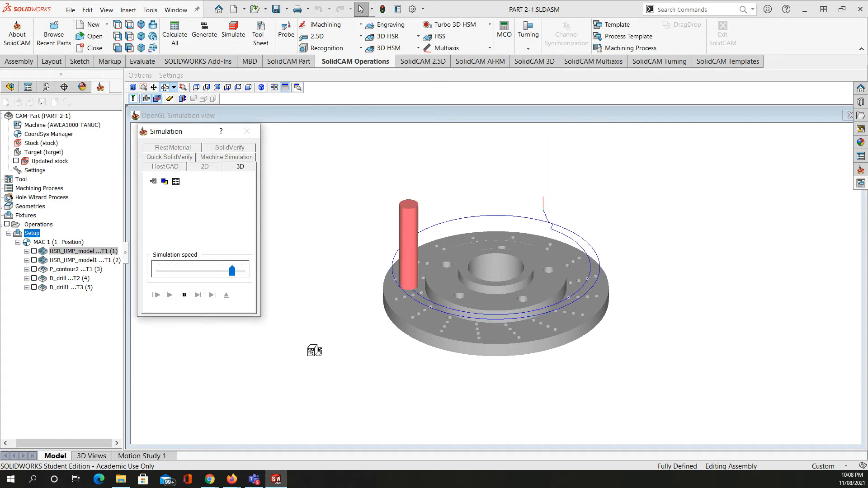
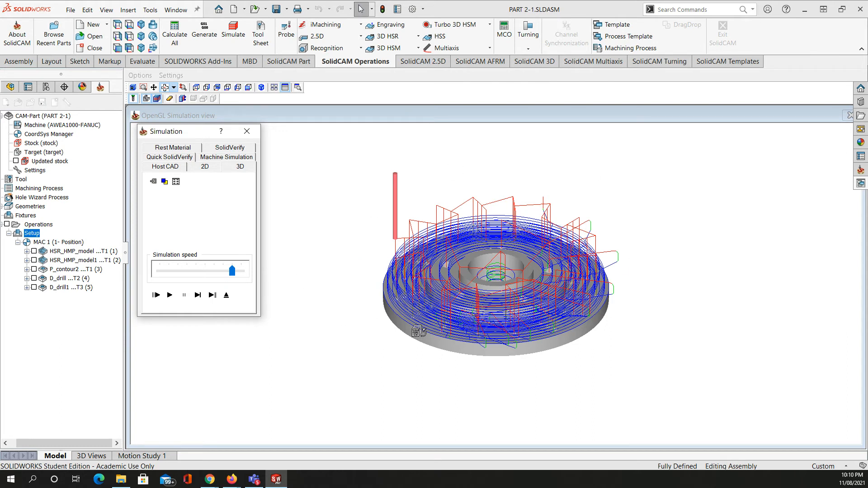
{"action": "left_click", "coordinate": [247, 131]}
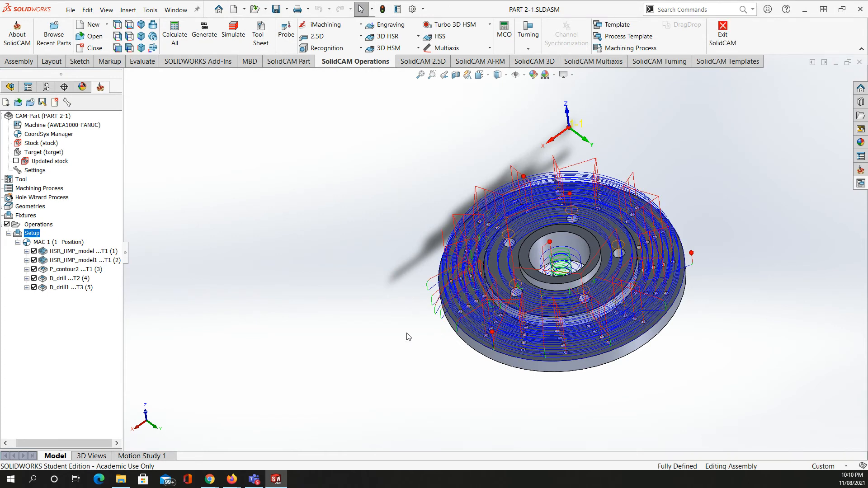
Step: Hide the tool paths of all five operations so that only the brake disc model is shown
{"action": "left_click", "coordinate": [34, 288]}
{"action": "left_click", "coordinate": [35, 279]}
{"action": "left_click", "coordinate": [33, 269]}
{"action": "left_click", "coordinate": [34, 261]}
{"action": "left_click", "coordinate": [34, 251]}
{"action": "middle_click_drag", "start_coordinate": [342, 328], "coordinate": [346, 383]}
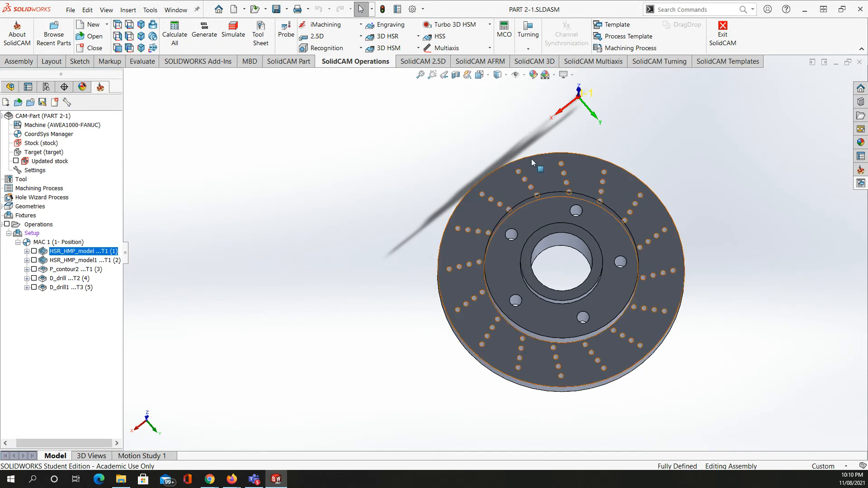
Step: Open the simulation of the whole Setup, inspect the rest material after operation, and try the Machine Simulation
{"action": "right_click", "coordinate": [32, 235]}
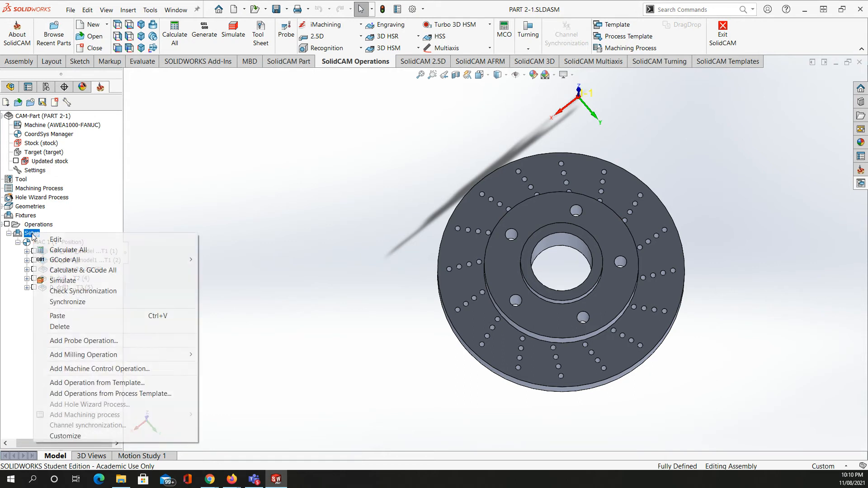
{"action": "left_click", "coordinate": [67, 281]}
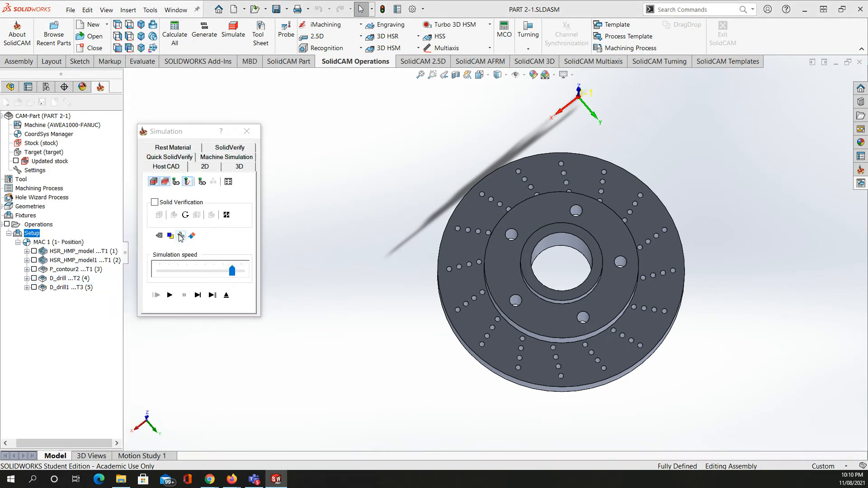
{"action": "left_click", "coordinate": [171, 151]}
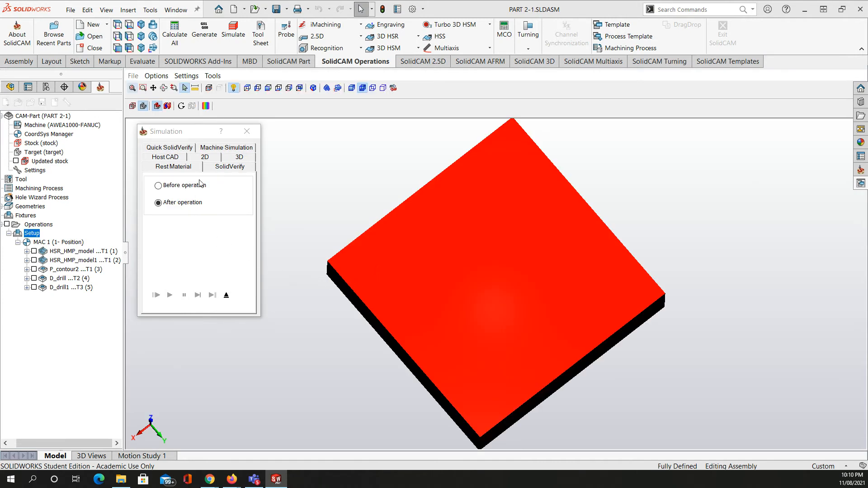
{"action": "mouse_move", "coordinate": [318, 329]}
{"action": "middle_mouse_down"}
{"action": "mouse_move", "coordinate": [325, 292]}
{"action": "mouse_move", "coordinate": [330, 318]}
{"action": "middle_mouse_up"}
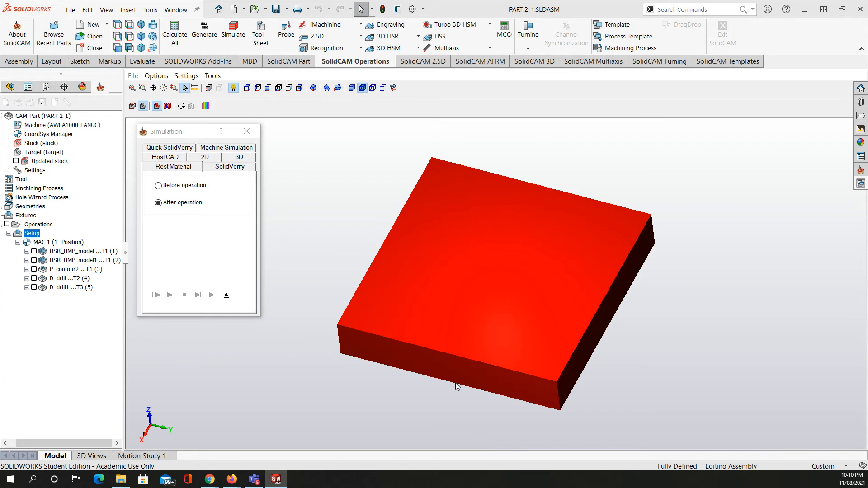
{"action": "left_click", "coordinate": [169, 159]}
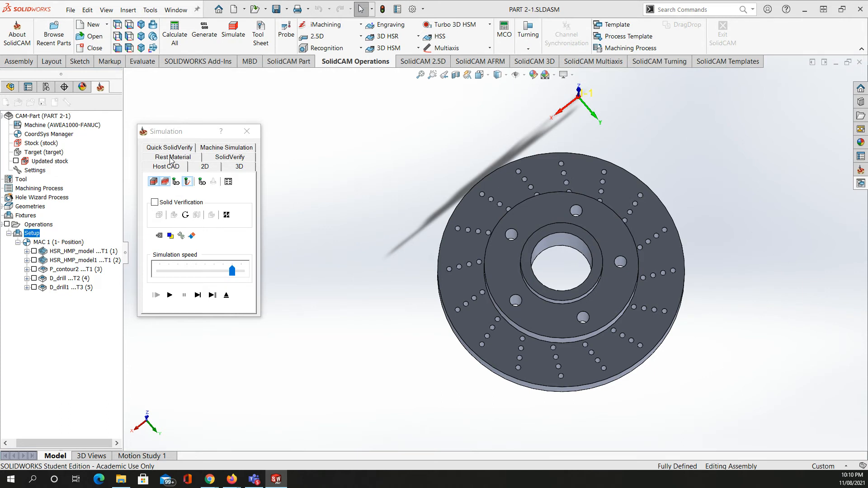
{"action": "left_click", "coordinate": [170, 158]}
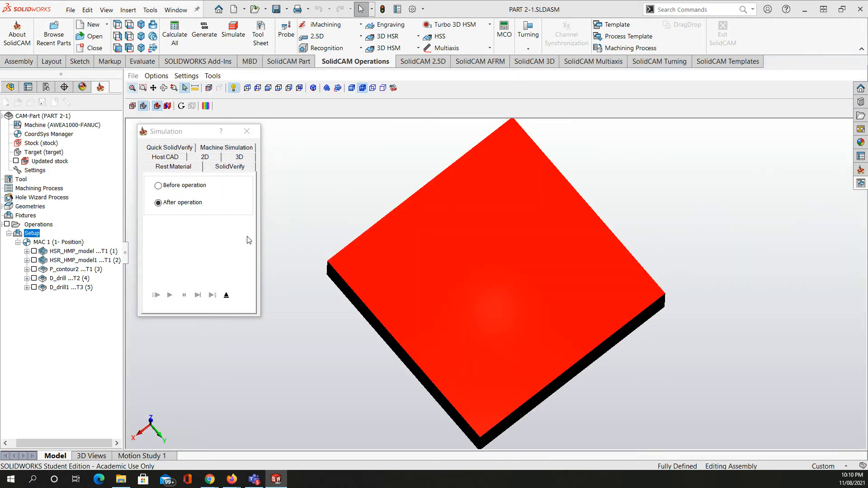
{"action": "left_click", "coordinate": [184, 300]}
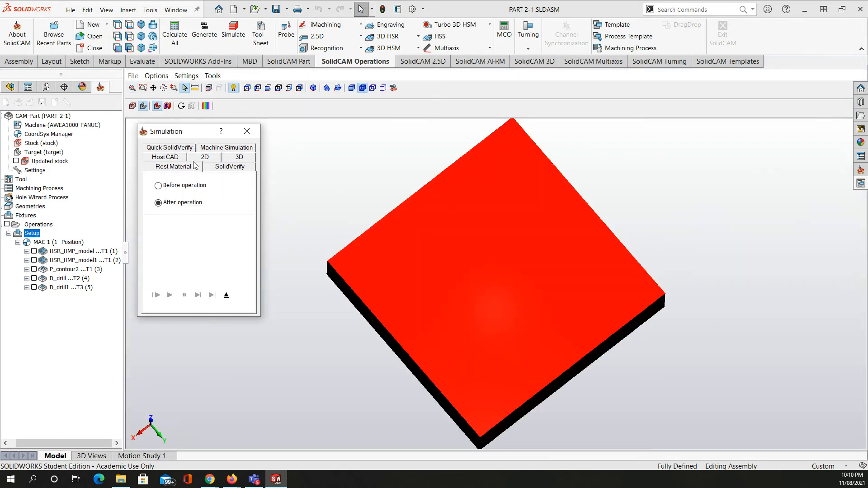
{"action": "left_click", "coordinate": [233, 149]}
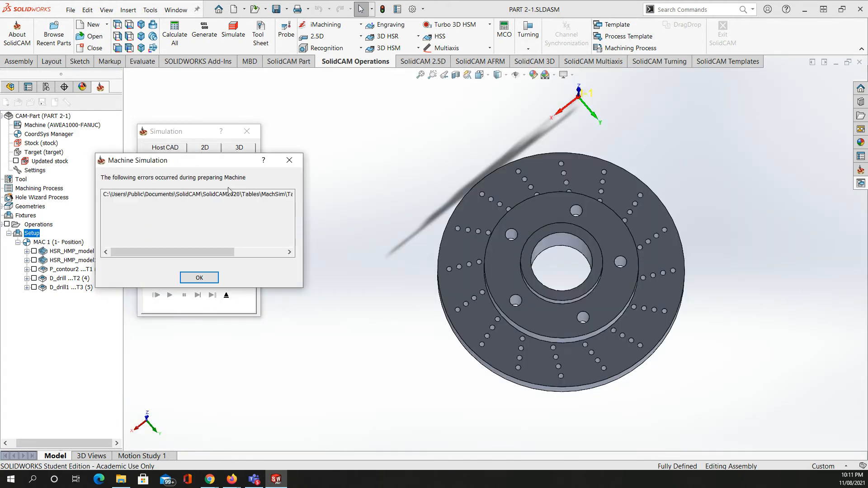
{"action": "left_click", "coordinate": [290, 160]}
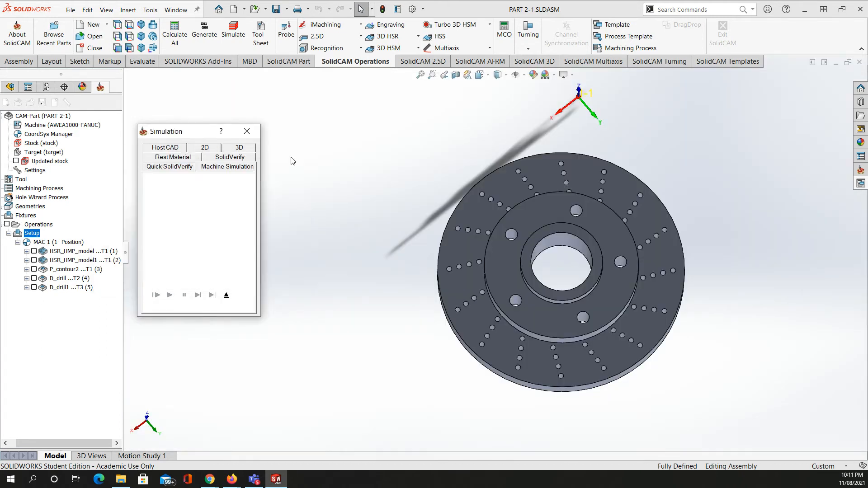
Step: Start the SolidVerify simulation of the Setup on the solid stock, continuing crash checking at the first rapid-move stop
{"action": "left_click", "coordinate": [226, 157]}
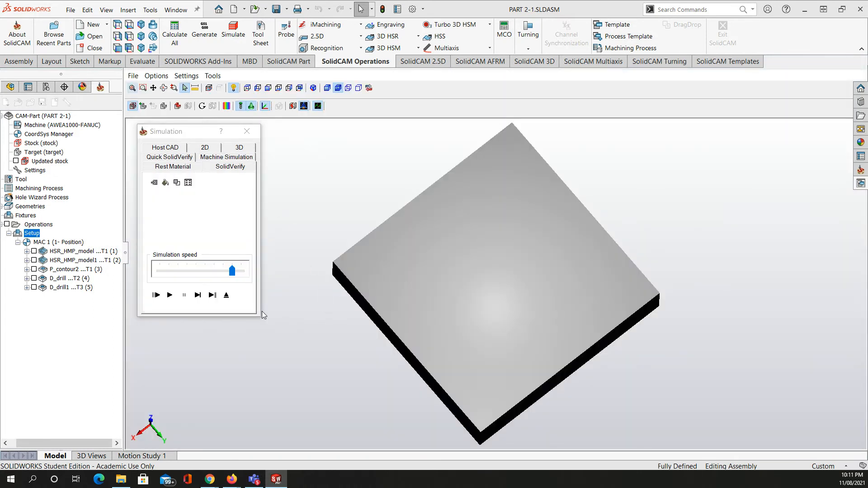
{"action": "left_click", "coordinate": [170, 295]}
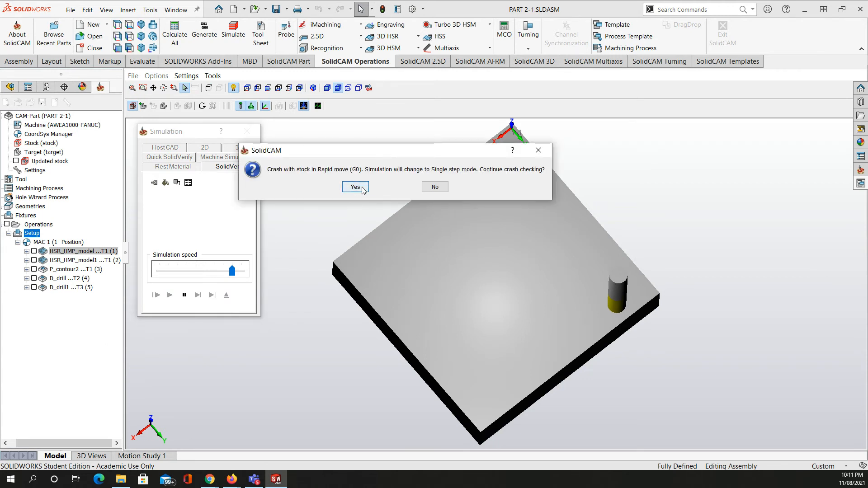
{"action": "left_click", "coordinate": [356, 187]}
{"action": "middle_click_drag", "start_coordinate": [313, 348], "coordinate": [316, 336]}
{"action": "left_click", "coordinate": [170, 295]}
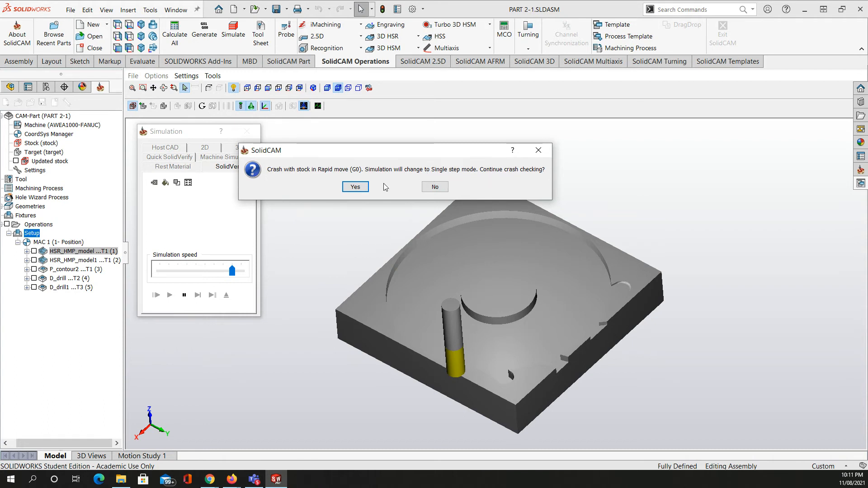
Step: Resume the SolidVerify run of HSR_HMP_model after each rapid-move crash stop, keeping crash checking on
{"action": "left_click", "coordinate": [356, 187]}
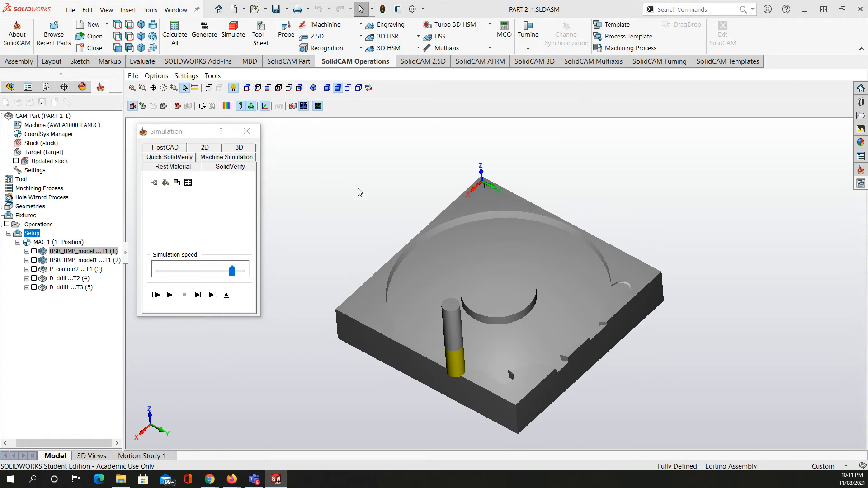
{"action": "left_click", "coordinate": [170, 296]}
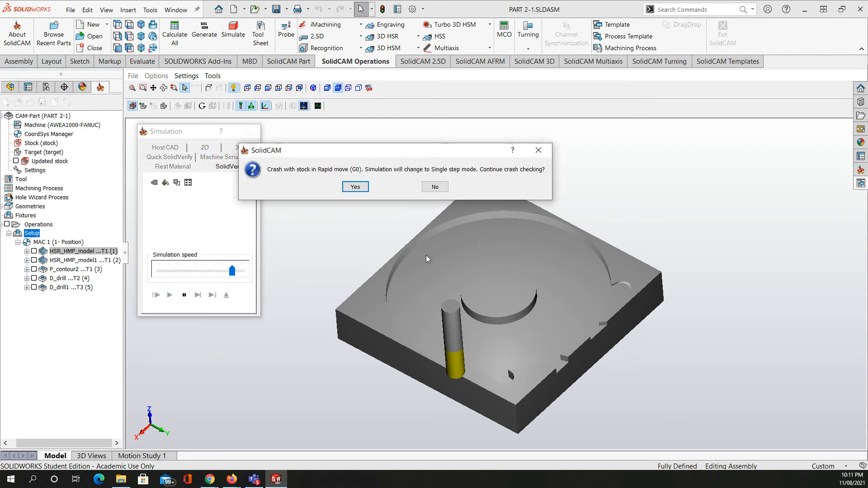
{"action": "left_click", "coordinate": [356, 187]}
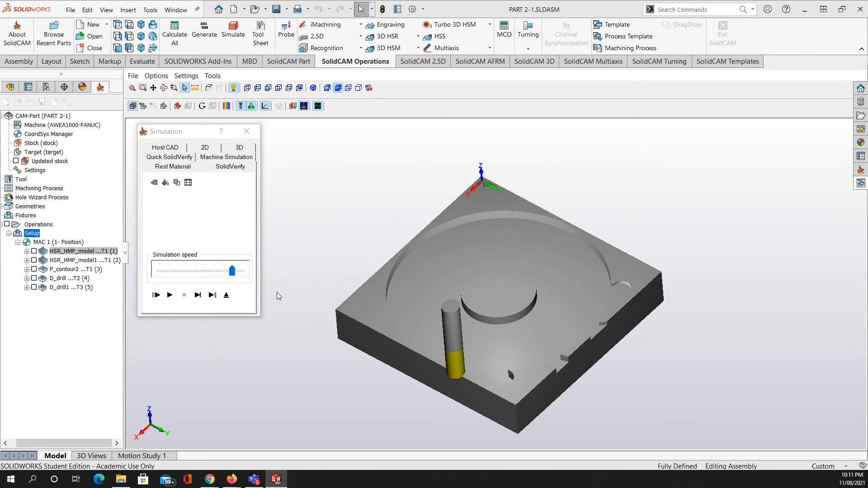
{"action": "left_click", "coordinate": [170, 295]}
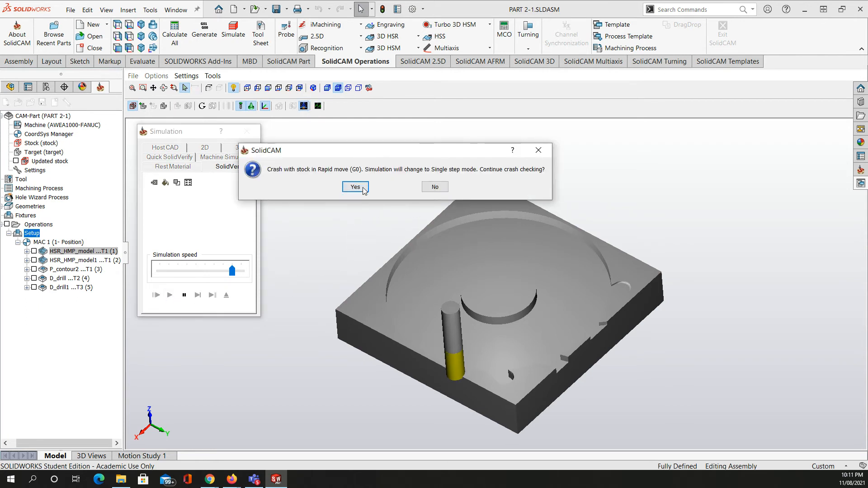
{"action": "left_click", "coordinate": [363, 188]}
{"action": "mouse_move", "coordinate": [348, 332]}
{"action": "middle_mouse_down"}
{"action": "mouse_move", "coordinate": [348, 320]}
{"action": "mouse_move", "coordinate": [349, 331]}
{"action": "middle_mouse_up"}
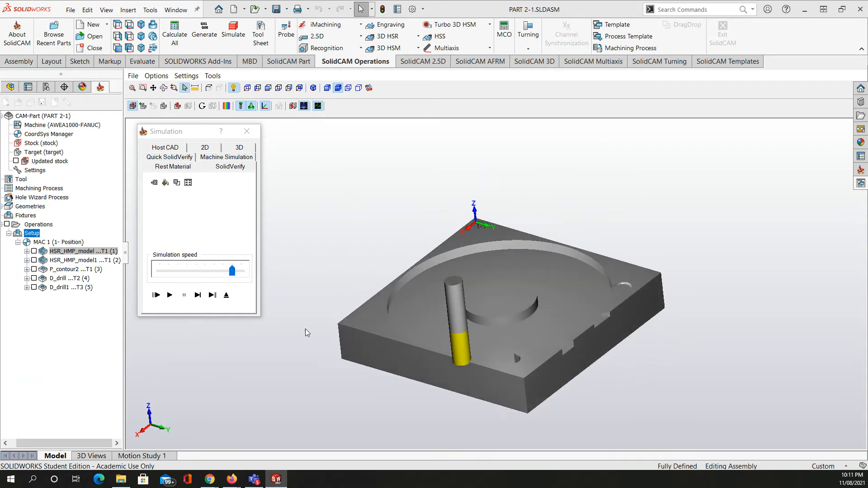
Step: Resume the SolidVerify run through HSR_HMP_model1 and the remaining operations after every rapid-move crash stop, keeping crash checking on
{"action": "left_click", "coordinate": [170, 294]}
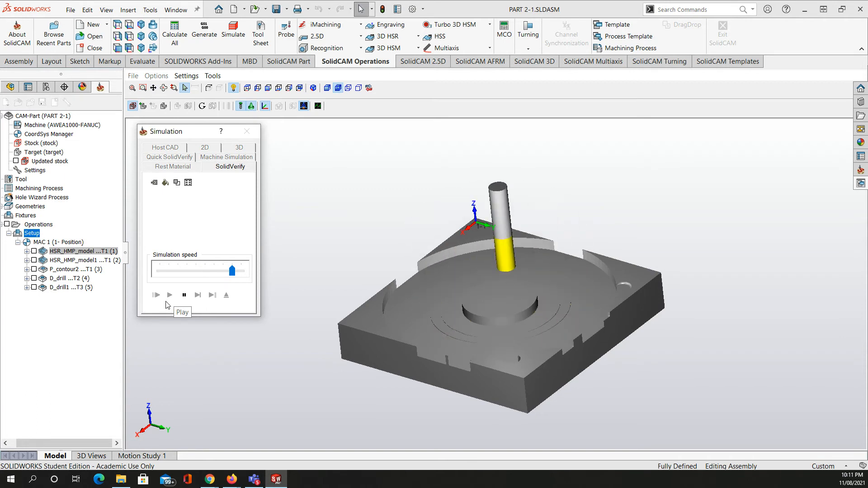
{"action": "left_click", "coordinate": [356, 187]}
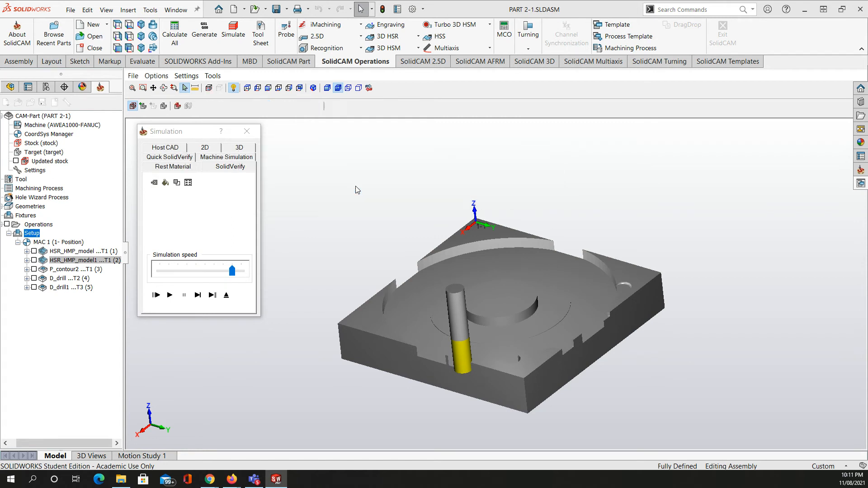
{"action": "left_click", "coordinate": [170, 294]}
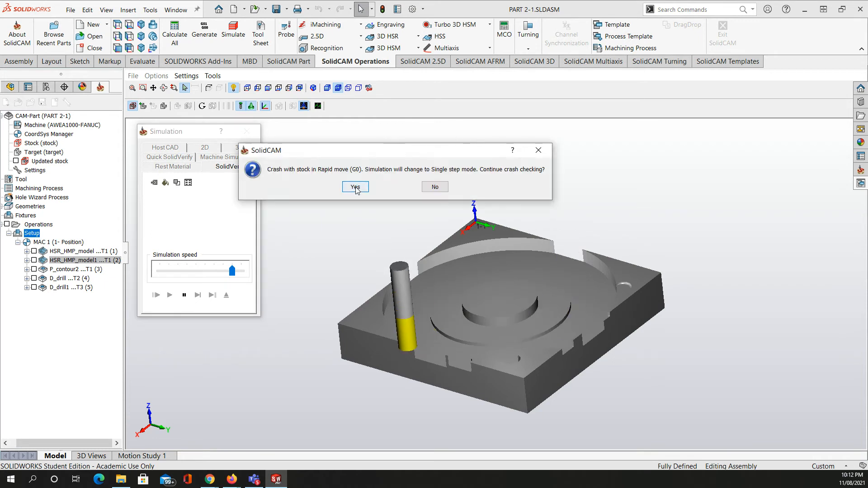
{"action": "left_click", "coordinate": [356, 188]}
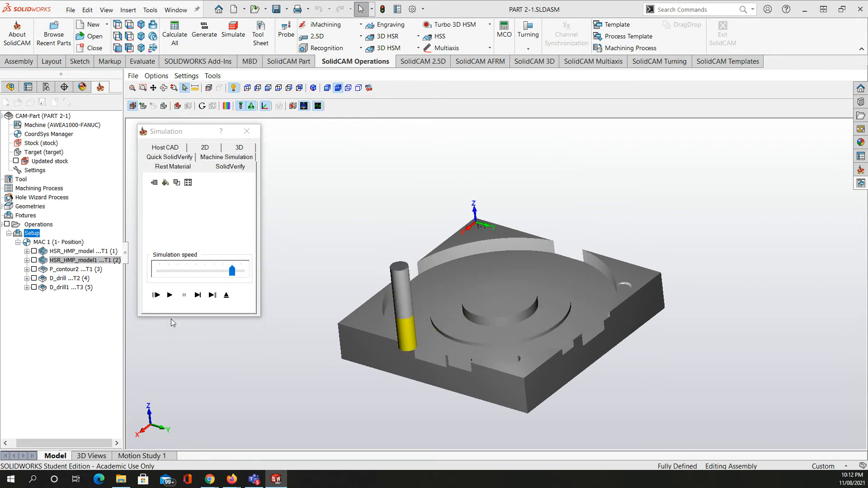
{"action": "left_click", "coordinate": [171, 295]}
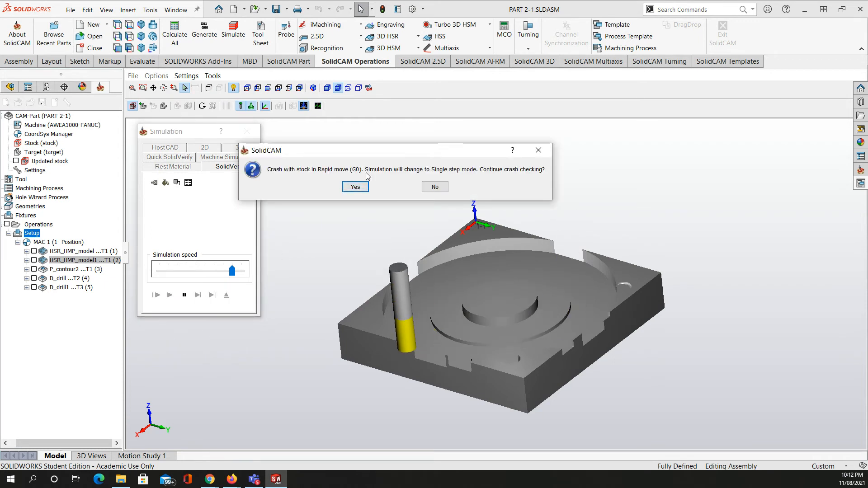
{"action": "left_click", "coordinate": [355, 187]}
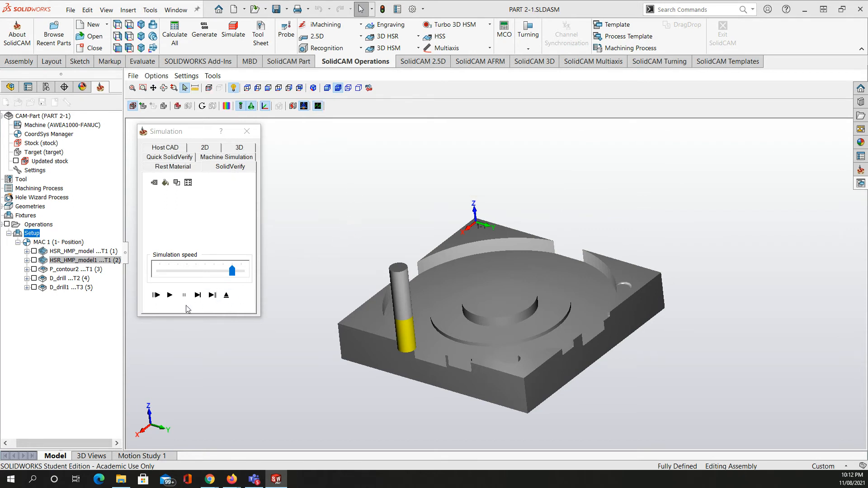
{"action": "left_click", "coordinate": [170, 296]}
{"action": "left_click", "coordinate": [355, 188]}
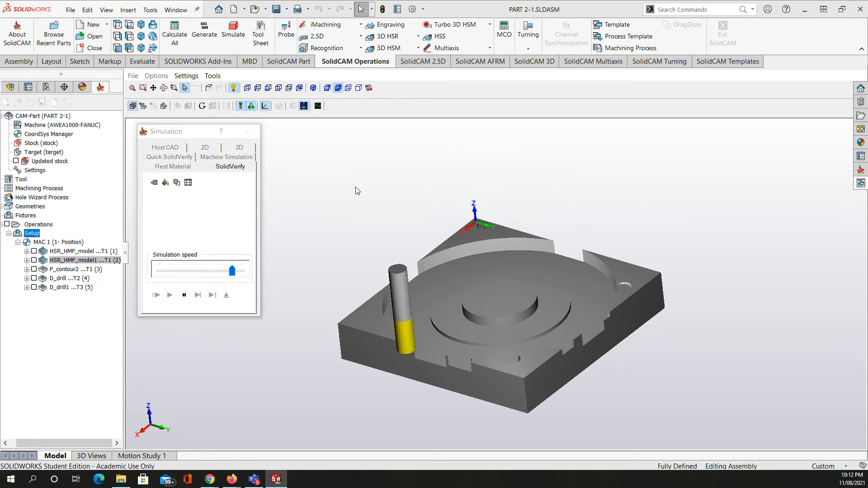
{"action": "left_click", "coordinate": [181, 300]}
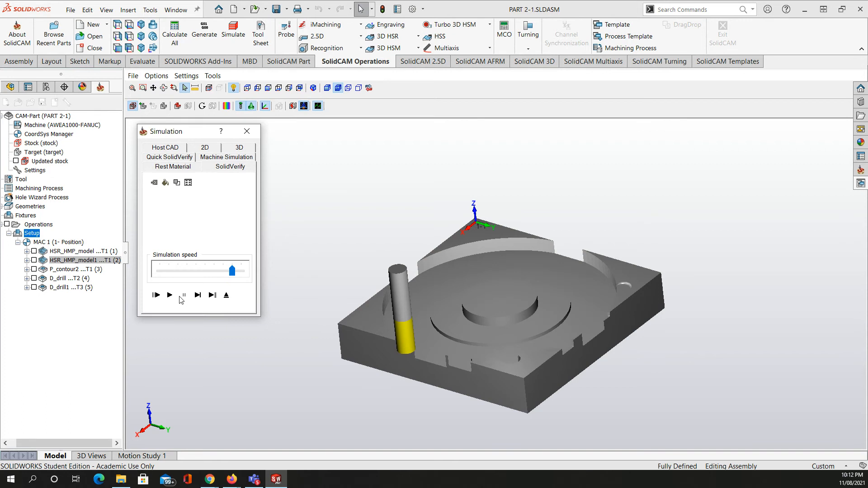
{"action": "left_click", "coordinate": [170, 296]}
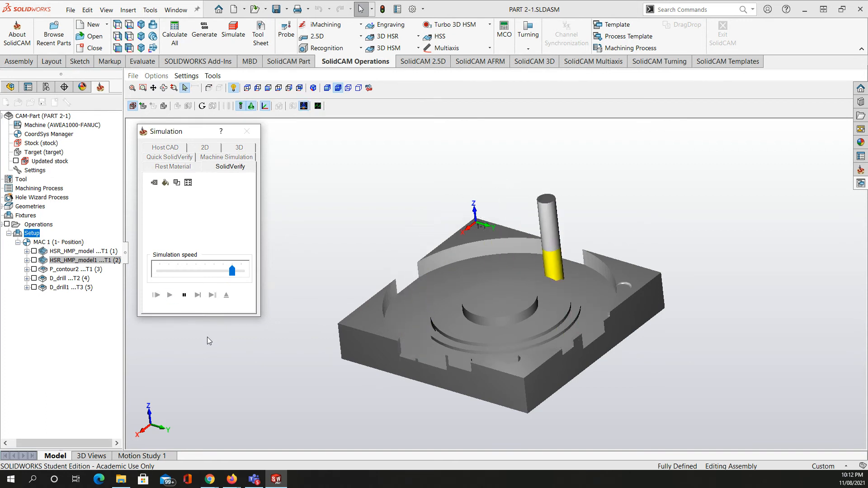
{"action": "left_click", "coordinate": [357, 186]}
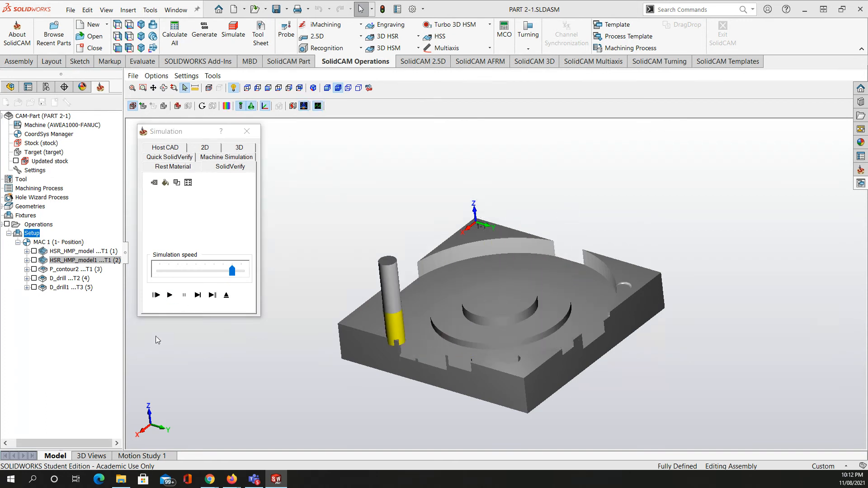
{"action": "left_click", "coordinate": [170, 296]}
{"action": "left_click", "coordinate": [355, 186]}
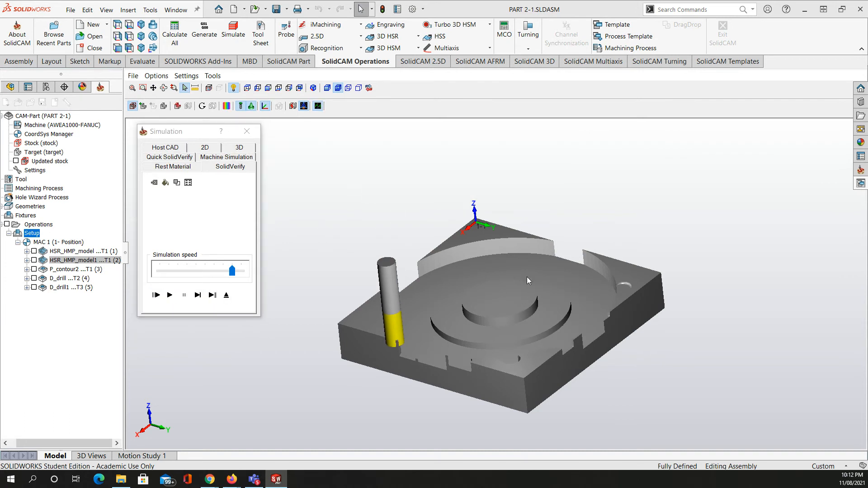
{"action": "left_click", "coordinate": [170, 295]}
{"action": "left_click", "coordinate": [355, 186]}
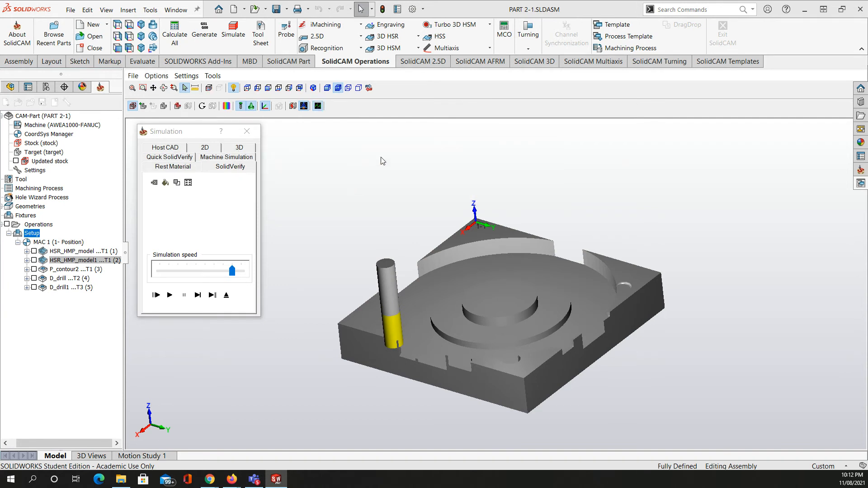
{"action": "left_click", "coordinate": [170, 295]}
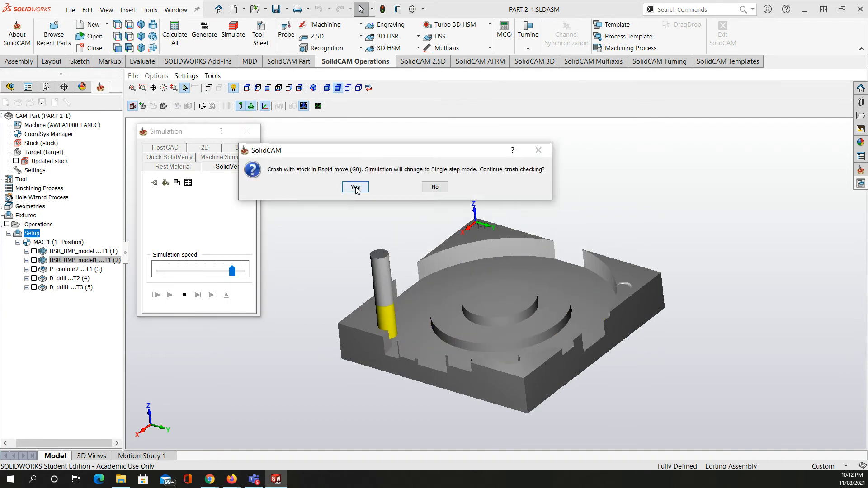
{"action": "left_click", "coordinate": [355, 187]}
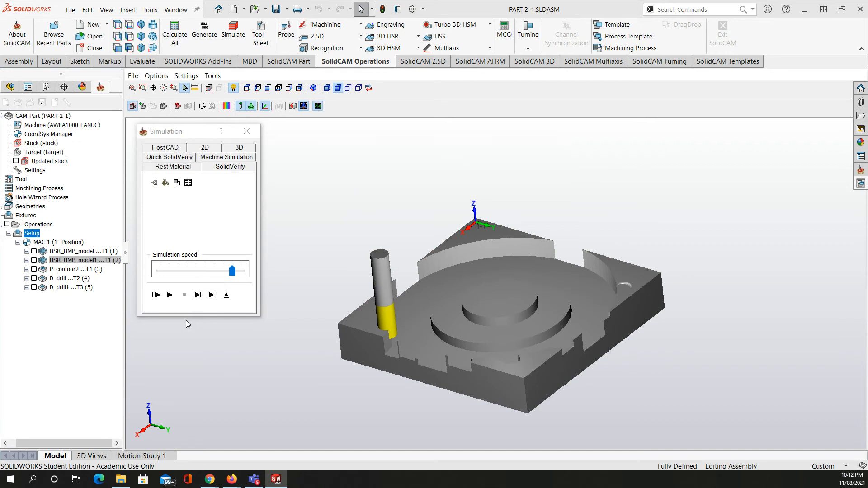
{"action": "left_click", "coordinate": [170, 295]}
{"action": "left_click", "coordinate": [355, 187]}
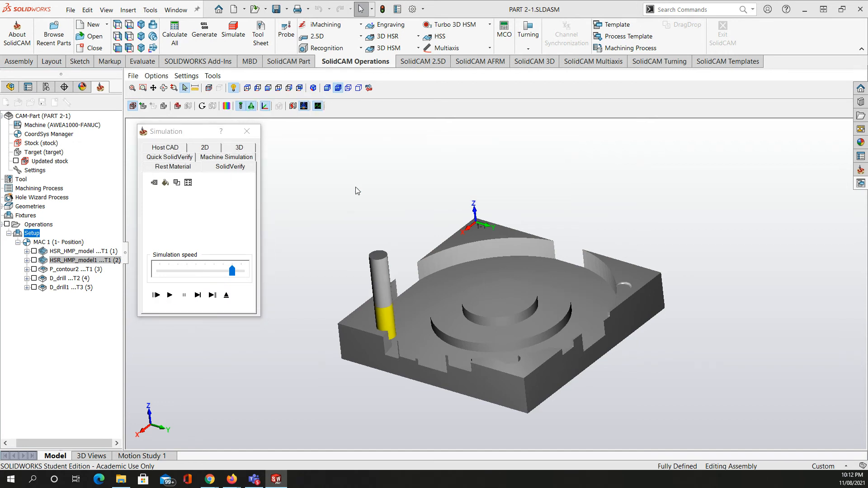
{"action": "left_click", "coordinate": [170, 296]}
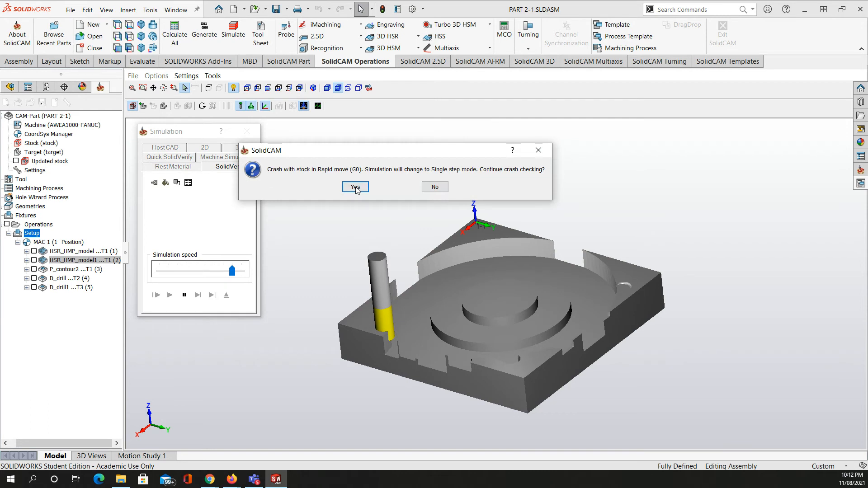
{"action": "left_click", "coordinate": [357, 187]}
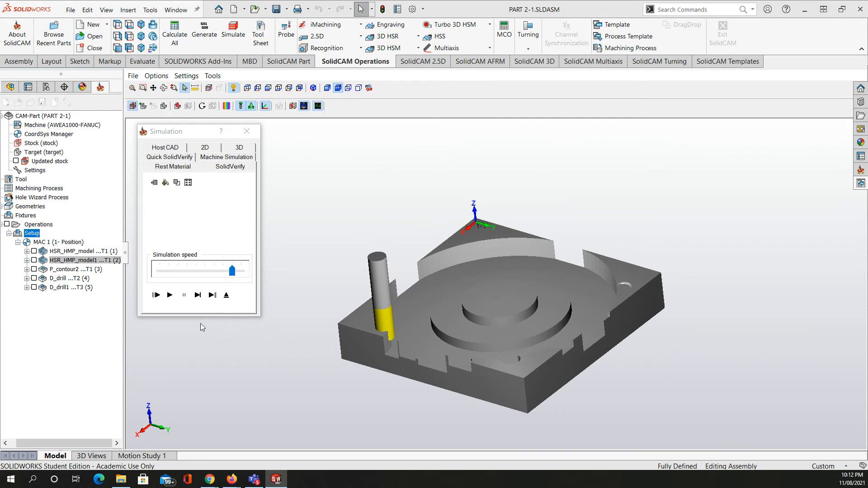
{"action": "left_click", "coordinate": [169, 296]}
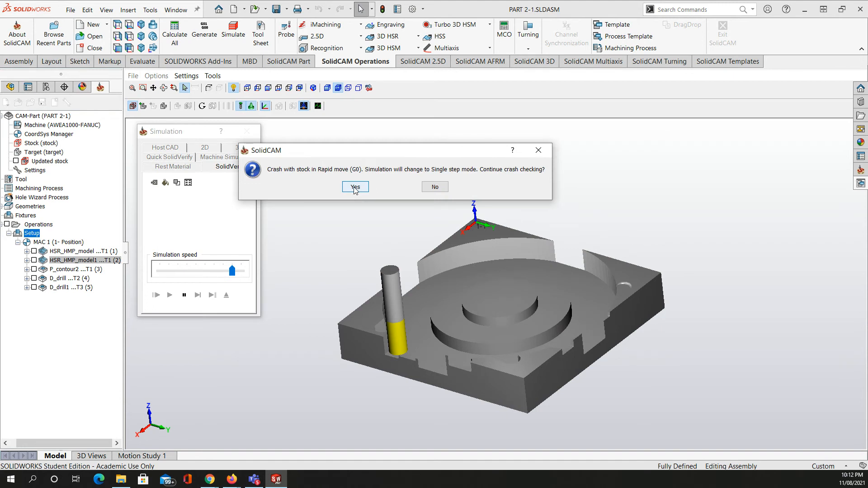
{"action": "left_click", "coordinate": [355, 187]}
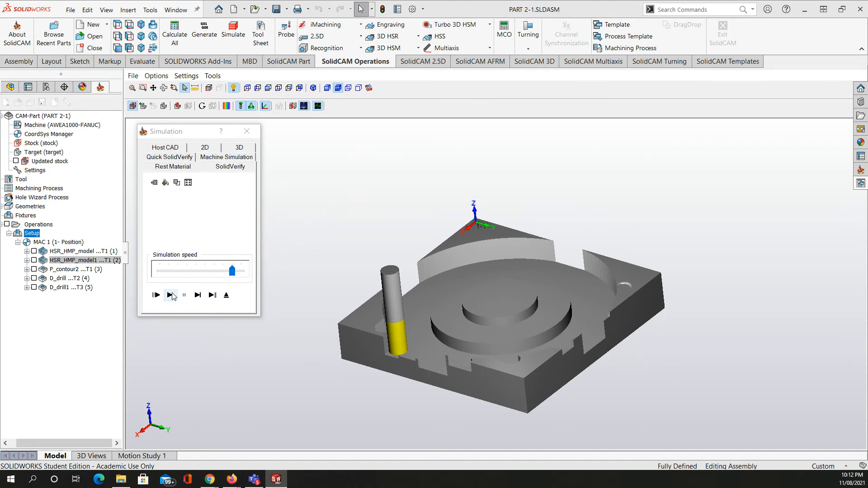
{"action": "left_click", "coordinate": [170, 296]}
{"action": "left_click", "coordinate": [355, 187]}
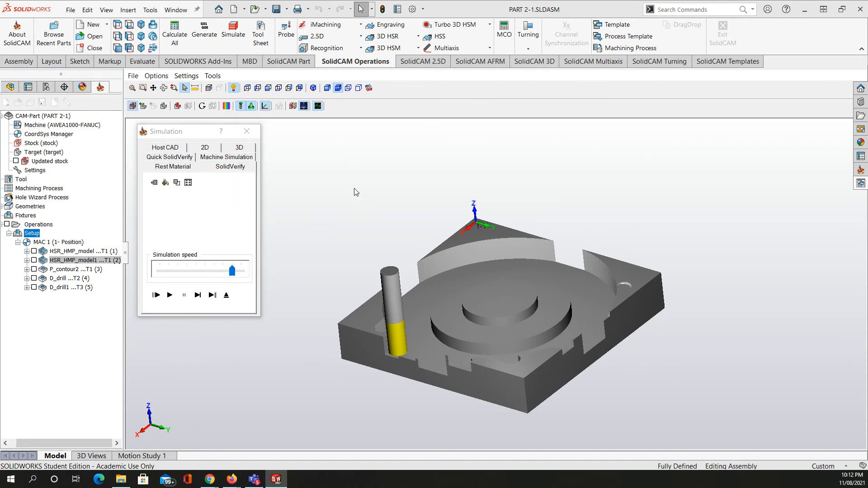
{"action": "left_click", "coordinate": [181, 296]}
{"action": "left_click", "coordinate": [355, 187]}
{"action": "left_click", "coordinate": [170, 296]}
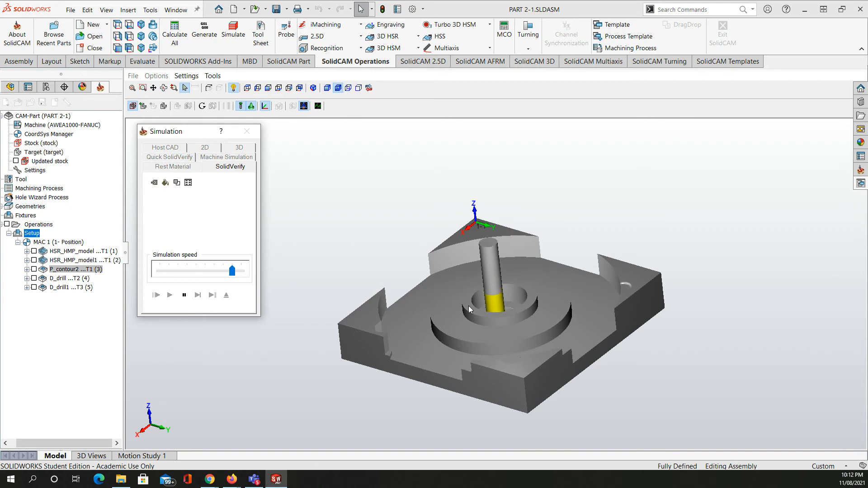
Step: Inspect the machined brake disc's centre bore and hole patterns up close in the SolidVerify result, and close the simulation
{"action": "middle_click_drag", "start_coordinate": [464, 299], "coordinate": [464, 308]}
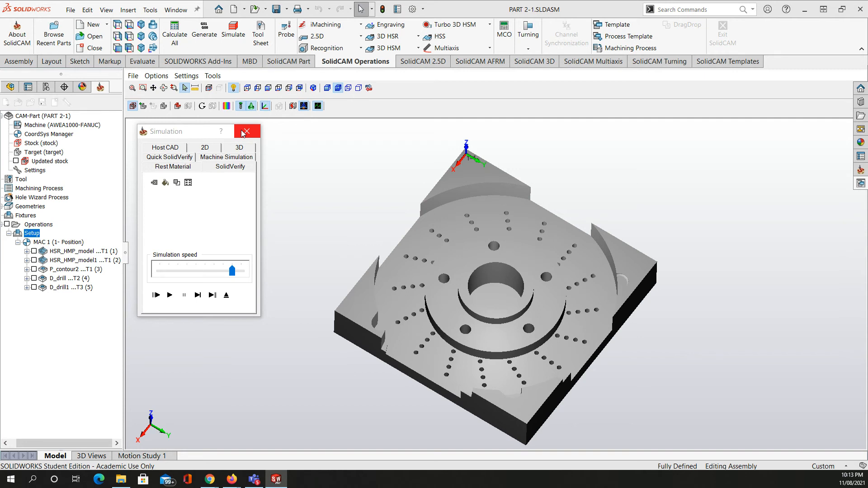
{"action": "middle_click_drag", "start_coordinate": [402, 289], "coordinate": [440, 348]}
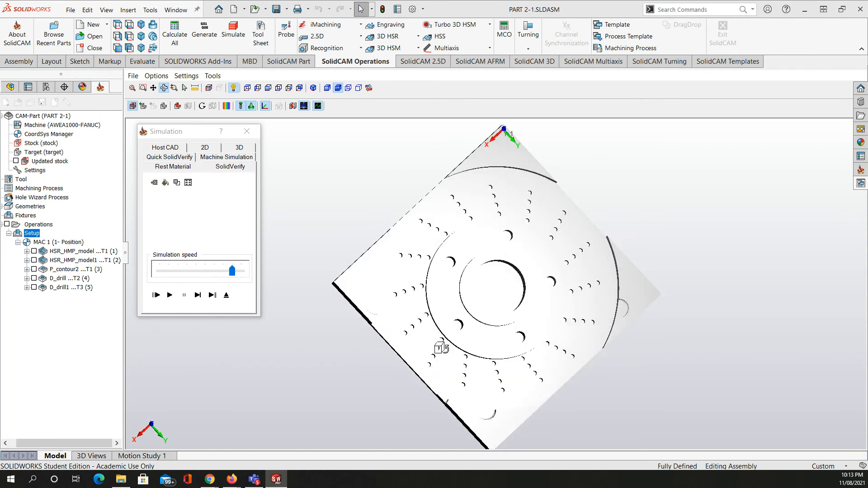
{"action": "scroll", "coordinate": [493, 294], "scroll_direction": "up", "scroll_amount": 2}
{"action": "scroll", "coordinate": [495, 289], "scroll_direction": "down", "scroll_amount": 10}
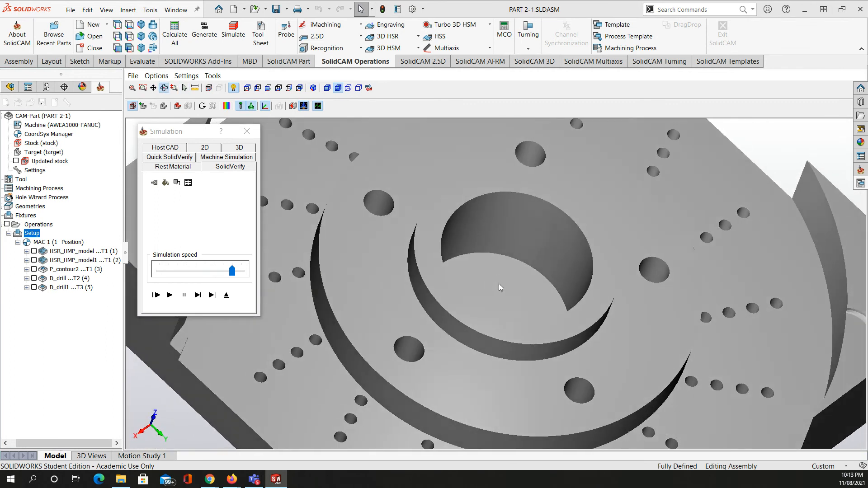
{"action": "middle_click_drag", "start_coordinate": [499, 284], "coordinate": [501, 285]}
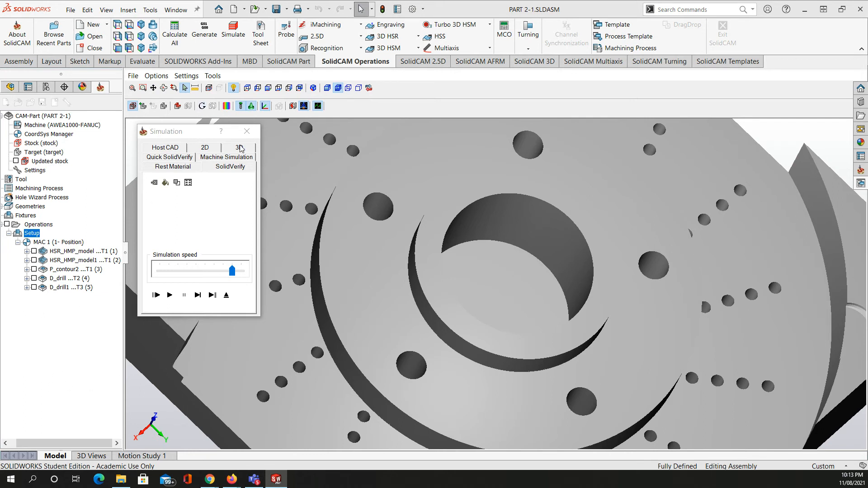
{"action": "left_click", "coordinate": [234, 198]}
{"action": "left_click", "coordinate": [246, 131]}
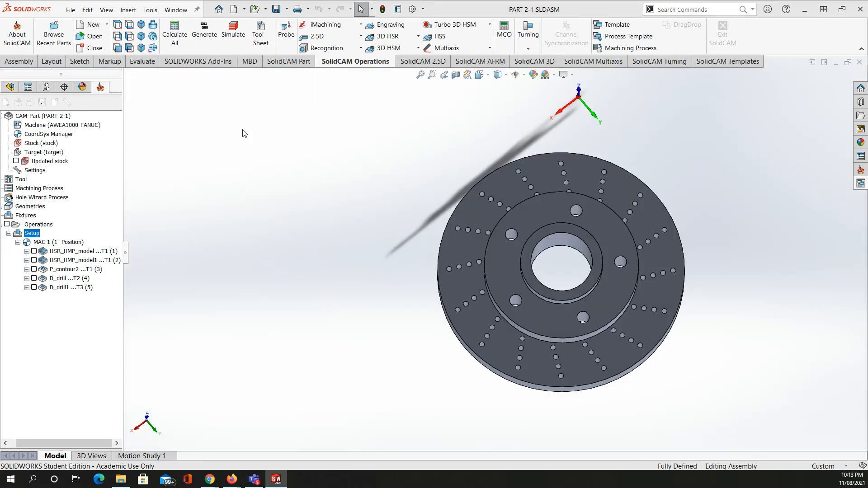
Step: Add a Profile milling operation to the Setup
{"action": "right_click", "coordinate": [34, 235]}
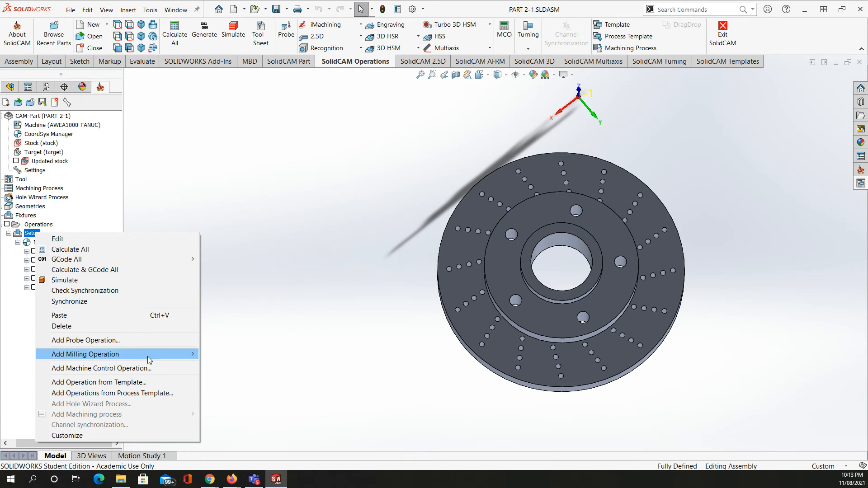
{"action": "mouse_move", "coordinate": [146, 356]}
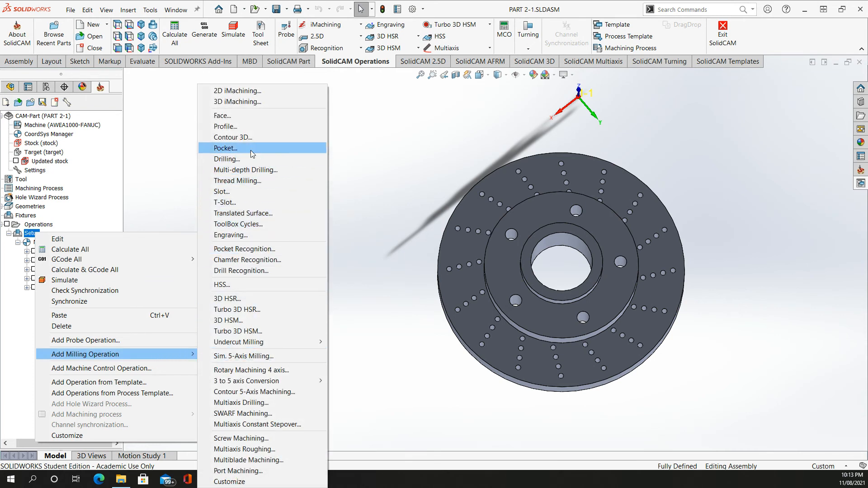
{"action": "left_click", "coordinate": [240, 126]}
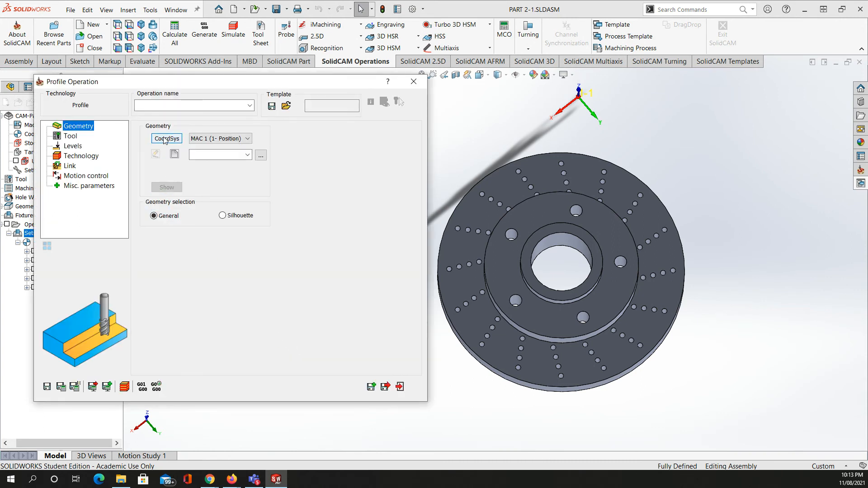
Step: Define a new profile geometry from the chain along the brake disc's lower outer circular edge, accepting the chain
{"action": "left_click", "coordinate": [175, 154]}
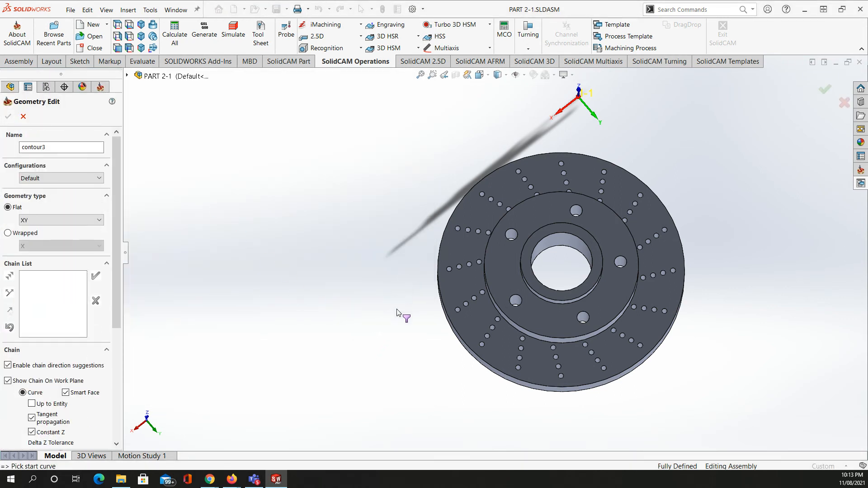
{"action": "middle_click_drag", "start_coordinate": [364, 369], "coordinate": [500, 290]}
{"action": "scroll", "coordinate": [494, 294], "scroll_direction": "down", "scroll_amount": 3}
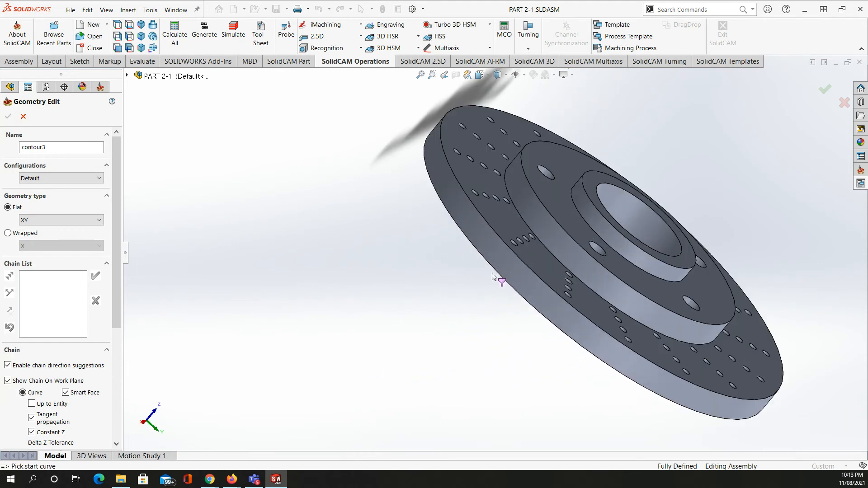
{"action": "left_click", "coordinate": [495, 273]}
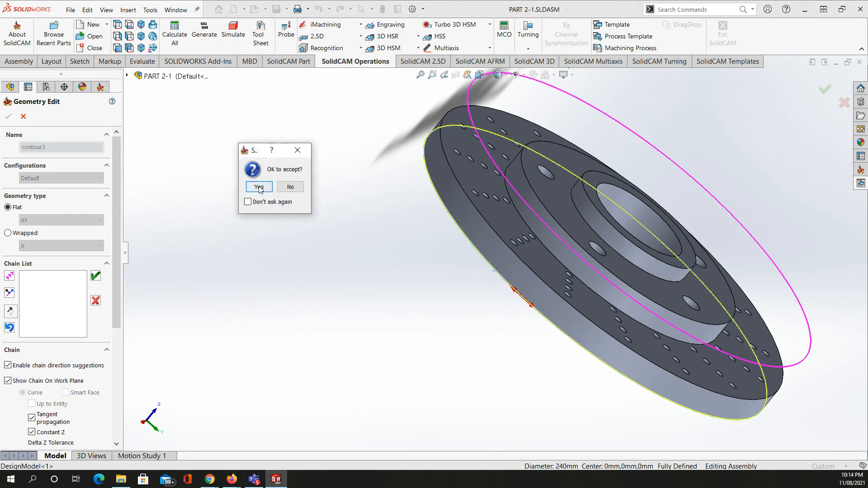
{"action": "left_click", "coordinate": [262, 190]}
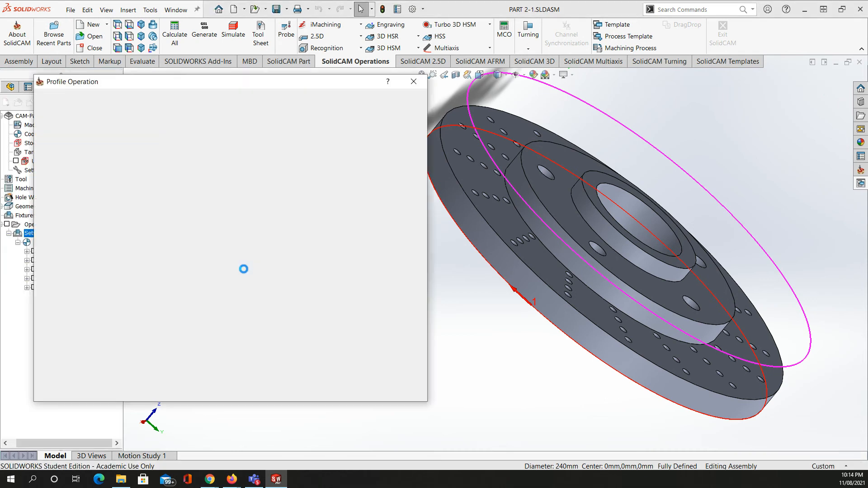
Step: Assign the existing 20 mm end mill, tool number 1, to the profile operation
{"action": "left_click", "coordinate": [69, 136]}
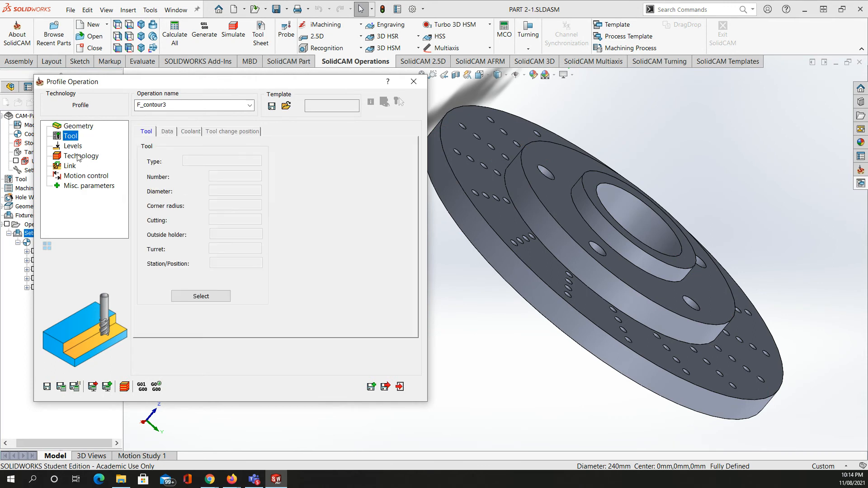
{"action": "key", "text": "Escape"}
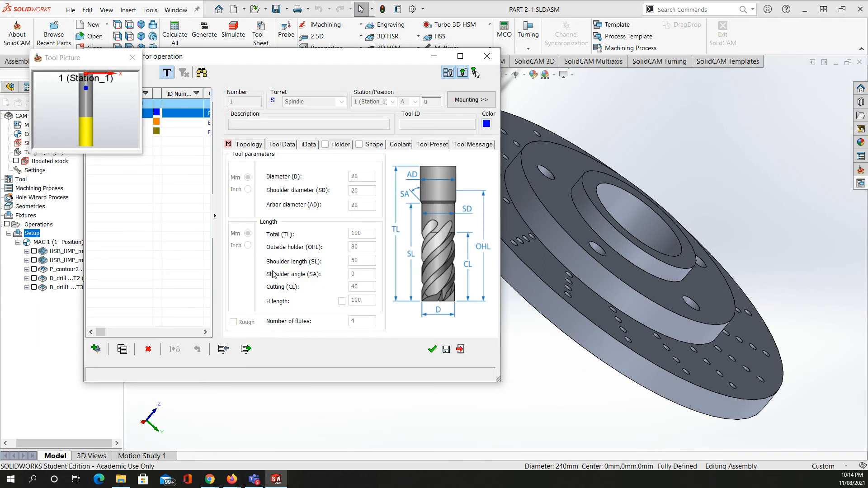
{"action": "left_click", "coordinate": [432, 349]}
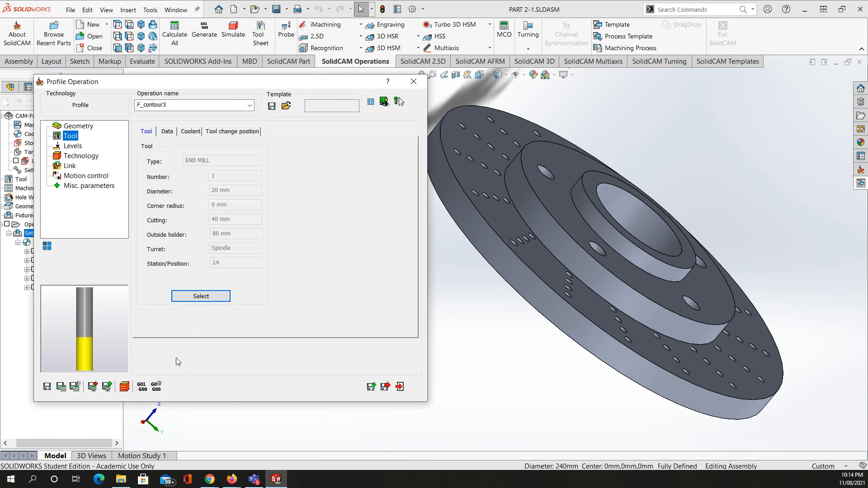
Step: Review the profile operation's milling levels and technology parameters, and save and close the operation
{"action": "left_click", "coordinate": [73, 146]}
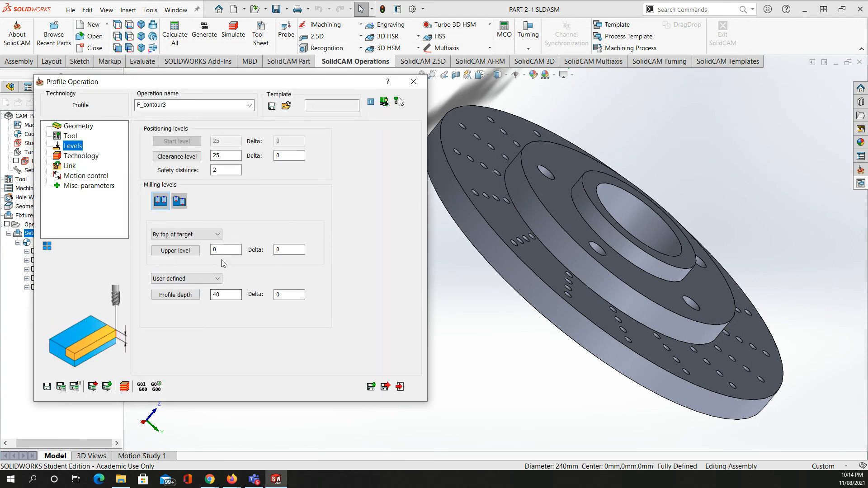
{"action": "left_click", "coordinate": [226, 249]}
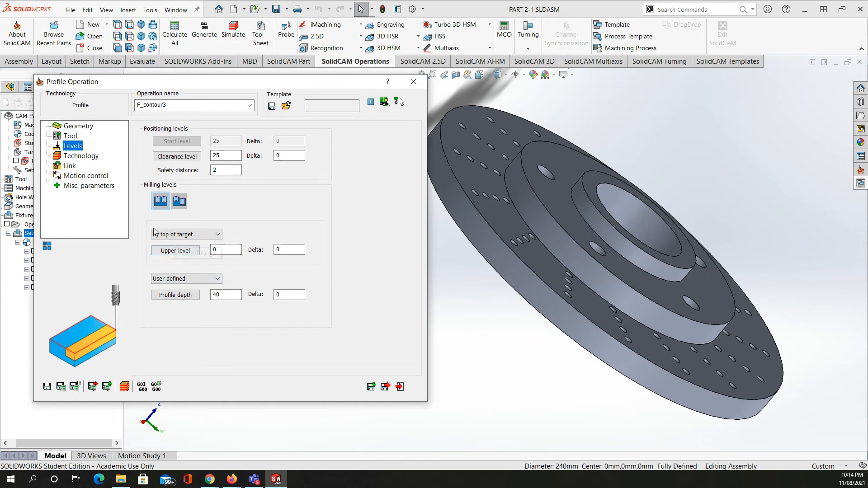
{"action": "left_click", "coordinate": [85, 156]}
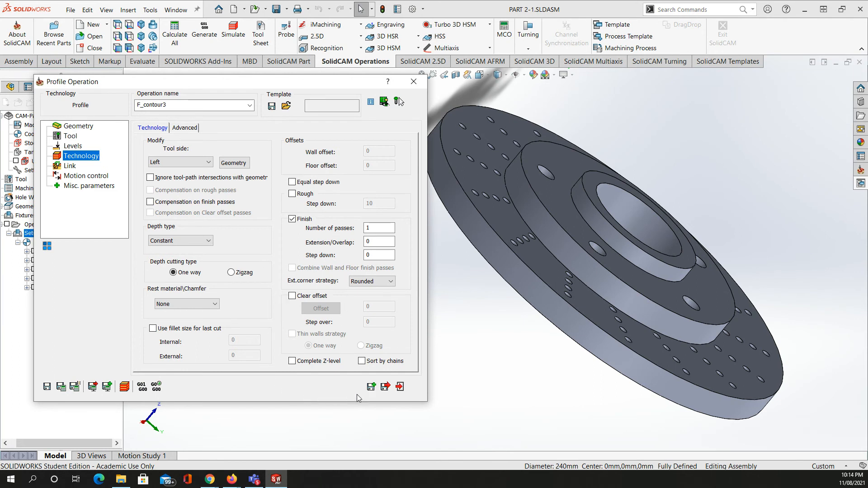
{"action": "left_click", "coordinate": [385, 388]}
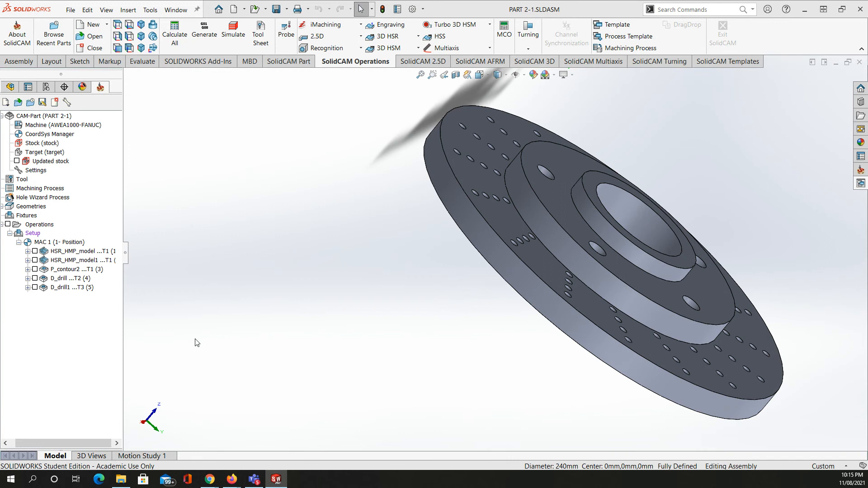
Step: Calculate the F_contour3 operation and view its tool path around the disc's outer edge
{"action": "left_click", "coordinate": [71, 297]}
{"action": "right_click", "coordinate": [69, 298]}
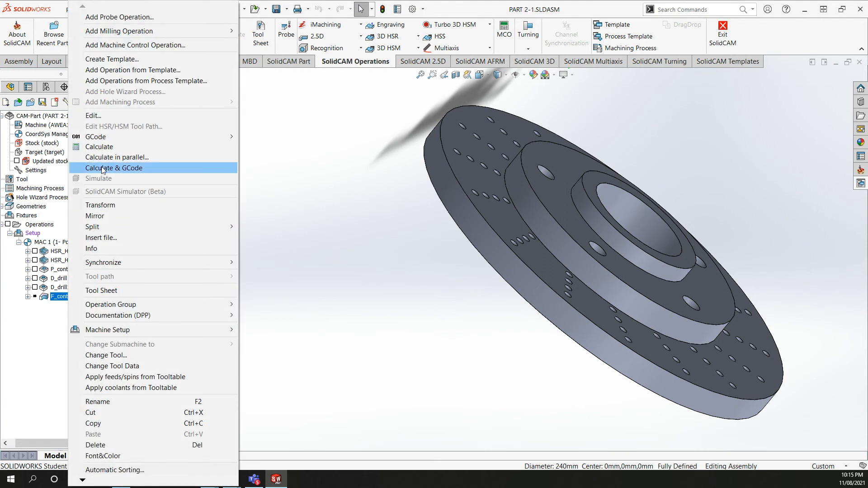
{"action": "left_click", "coordinate": [99, 147]}
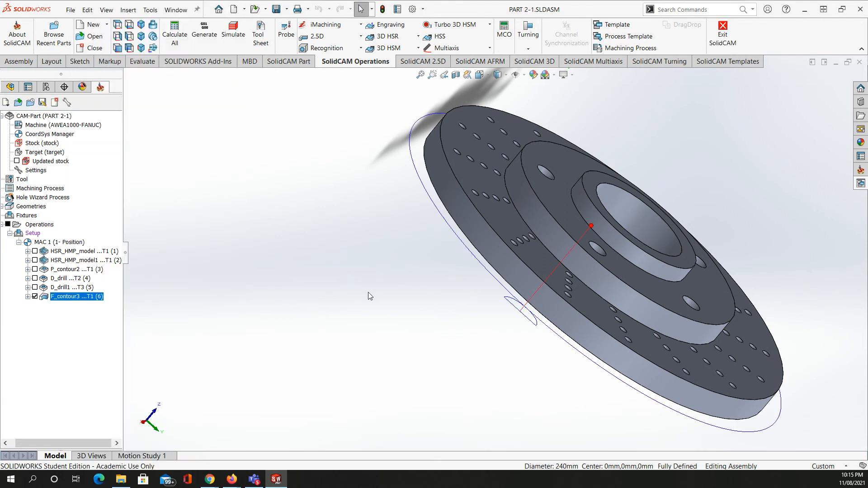
{"action": "middle_click_drag", "start_coordinate": [380, 271], "coordinate": [331, 375]}
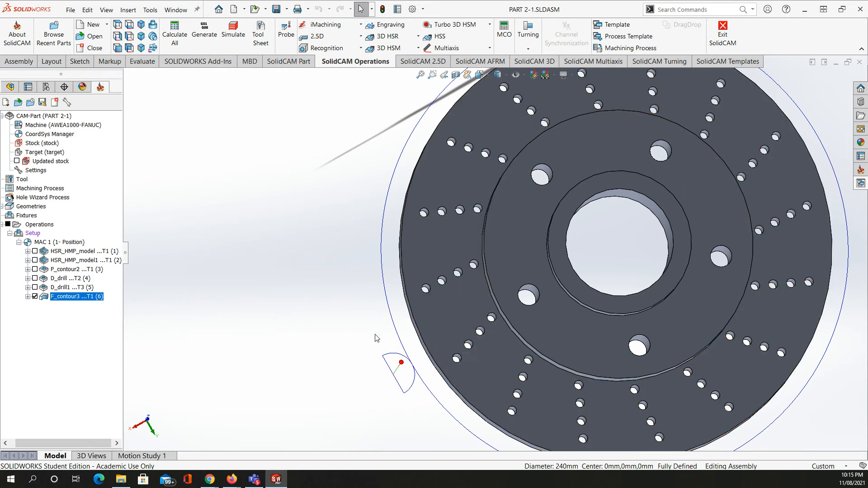
Step: Start a simulation of F_contour3 and show the rest material after the operation
{"action": "right_click", "coordinate": [75, 302]}
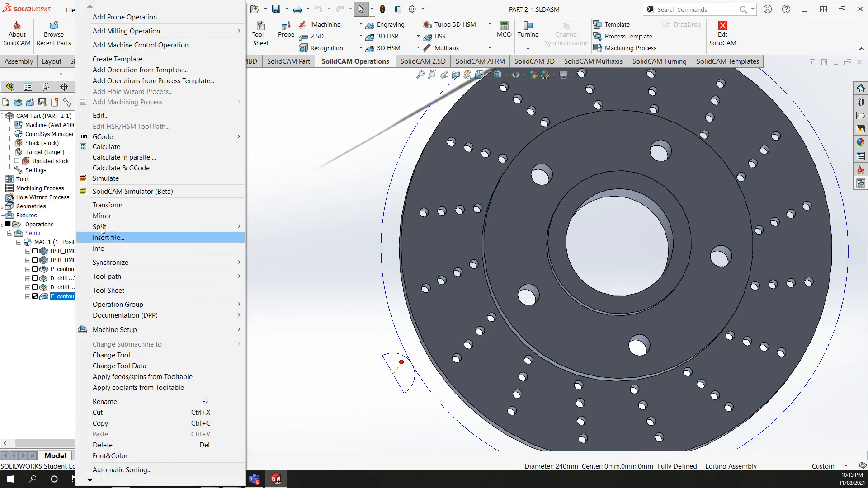
{"action": "left_click", "coordinate": [112, 183]}
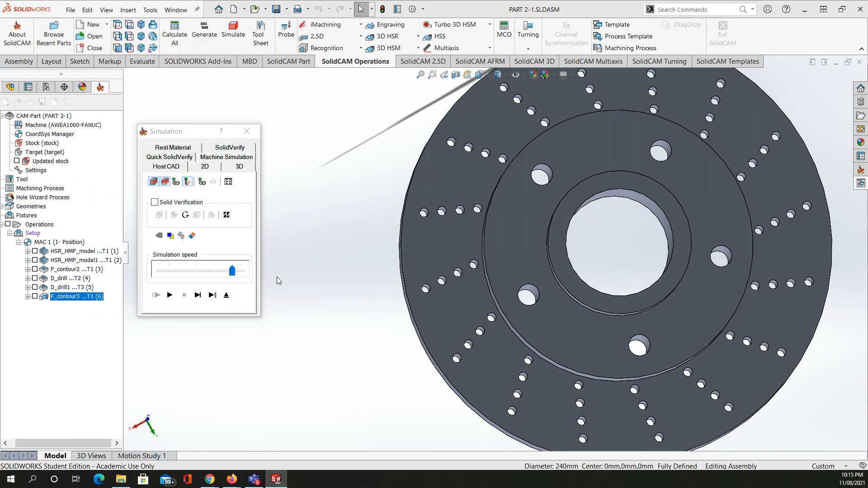
{"action": "left_click", "coordinate": [172, 148]}
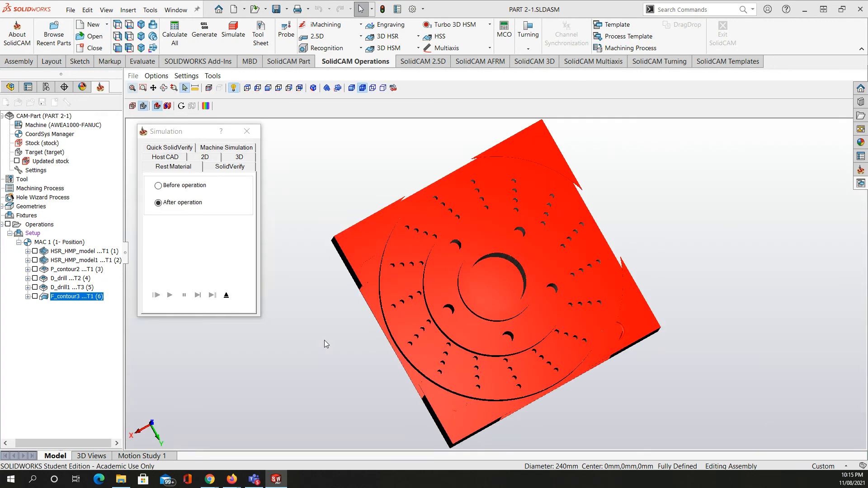
Step: Examine the stock corners and the disc's outer wall from several angles in the rest material result
{"action": "middle_click_drag", "start_coordinate": [317, 354], "coordinate": [308, 312]}
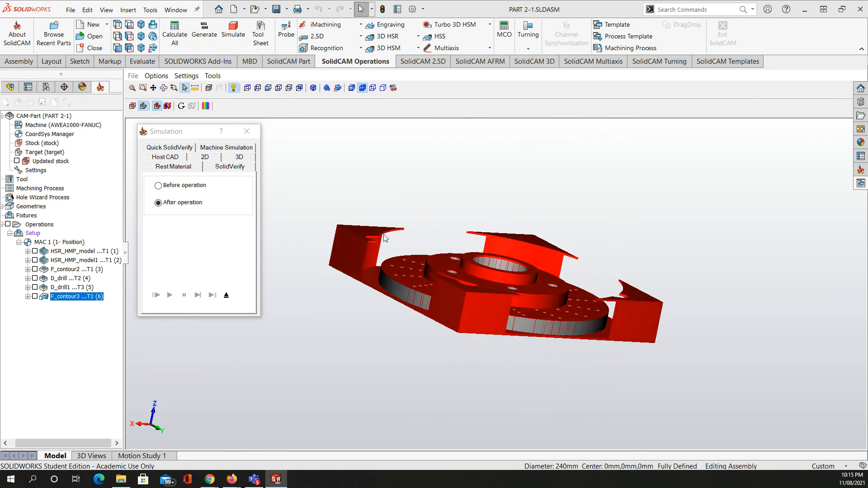
{"action": "scroll", "coordinate": [375, 240], "scroll_direction": "up", "scroll_amount": 5}
{"action": "middle_click_drag", "start_coordinate": [352, 273], "coordinate": [355, 267]}
{"action": "scroll", "coordinate": [396, 238], "scroll_direction": "up", "scroll_amount": 4}
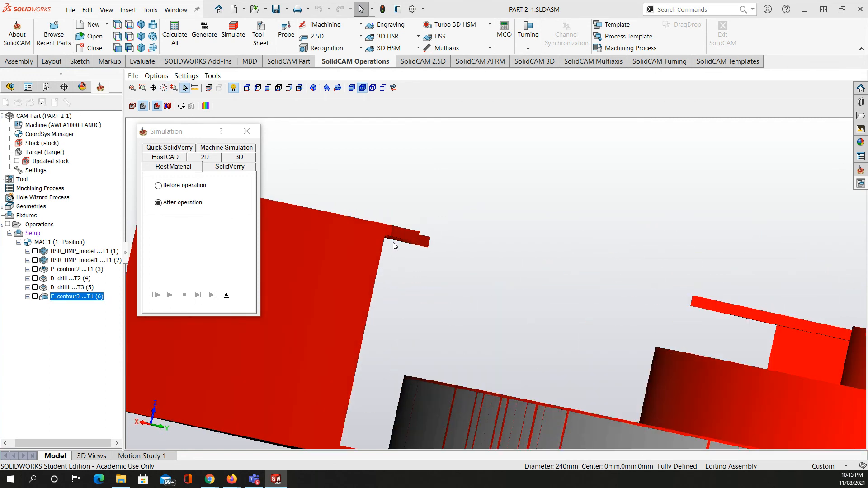
{"action": "scroll", "coordinate": [412, 249], "scroll_direction": "down", "scroll_amount": 3}
{"action": "middle_click_drag", "start_coordinate": [392, 294], "coordinate": [398, 258]}
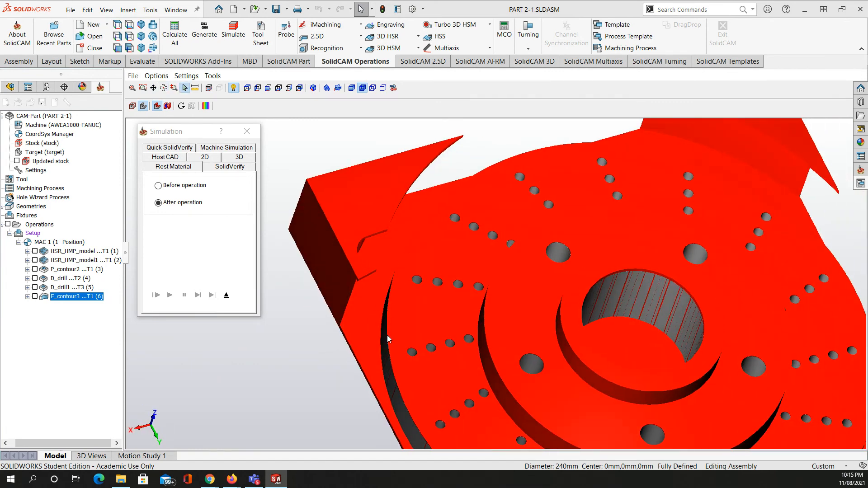
{"action": "scroll", "coordinate": [388, 335], "scroll_direction": "down", "scroll_amount": 4}
{"action": "middle_click_drag", "start_coordinate": [438, 359], "coordinate": [389, 352]}
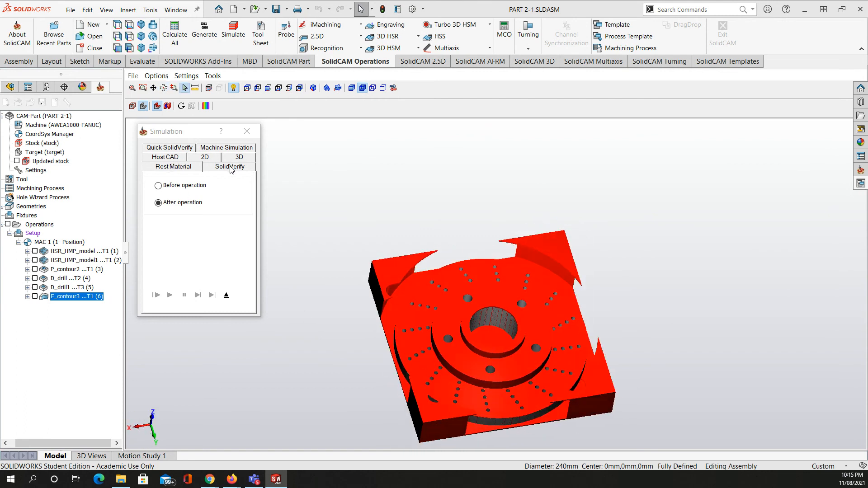
{"action": "left_click", "coordinate": [176, 169]}
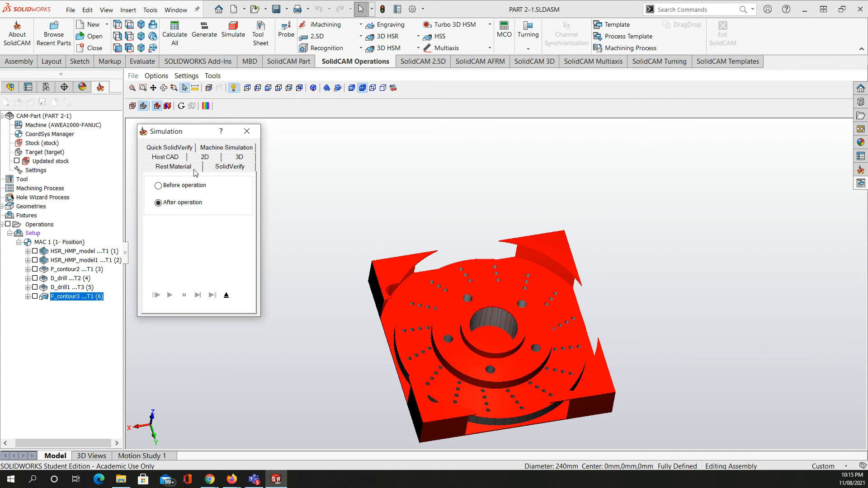
Step: Run SolidVerify for F_contour3, continuing clash monitoring after each arbor clash stop
{"action": "left_click", "coordinate": [224, 167]}
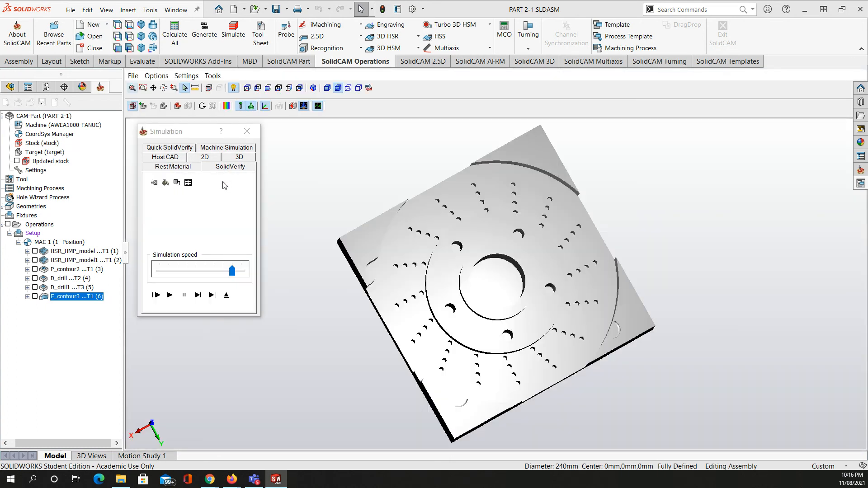
{"action": "left_click", "coordinate": [169, 294]}
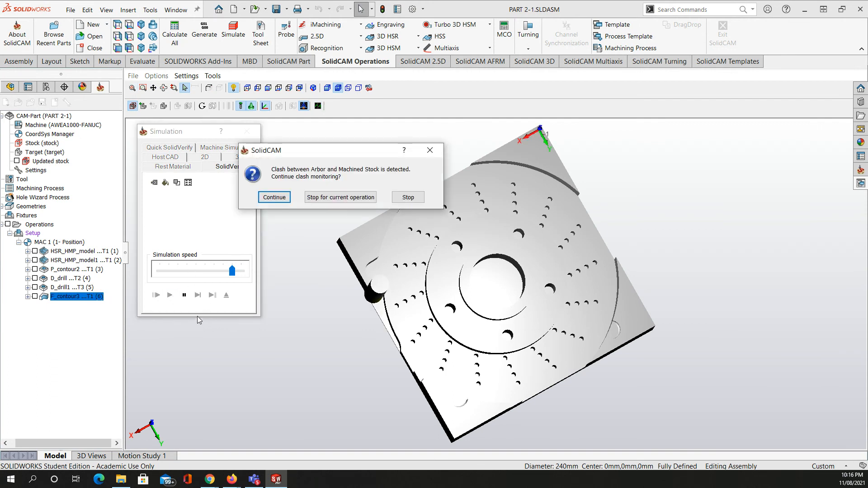
{"action": "left_click", "coordinate": [276, 198]}
{"action": "left_click", "coordinate": [275, 199]}
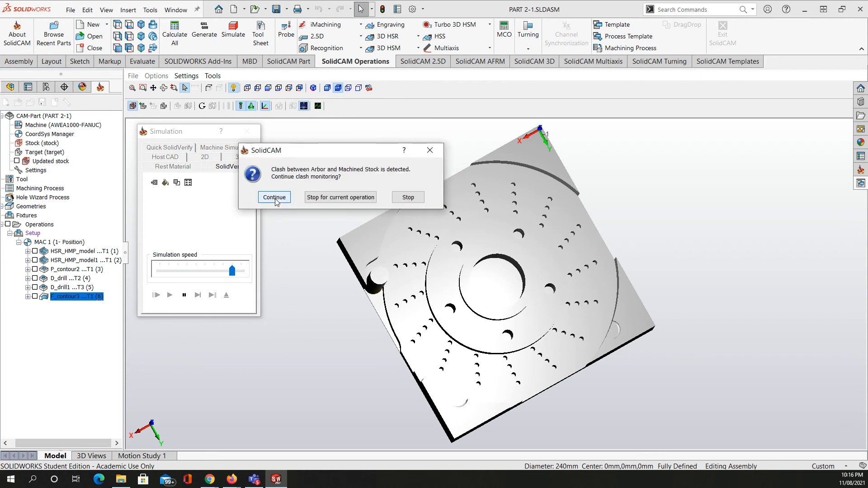
{"action": "left_click", "coordinate": [275, 199]}
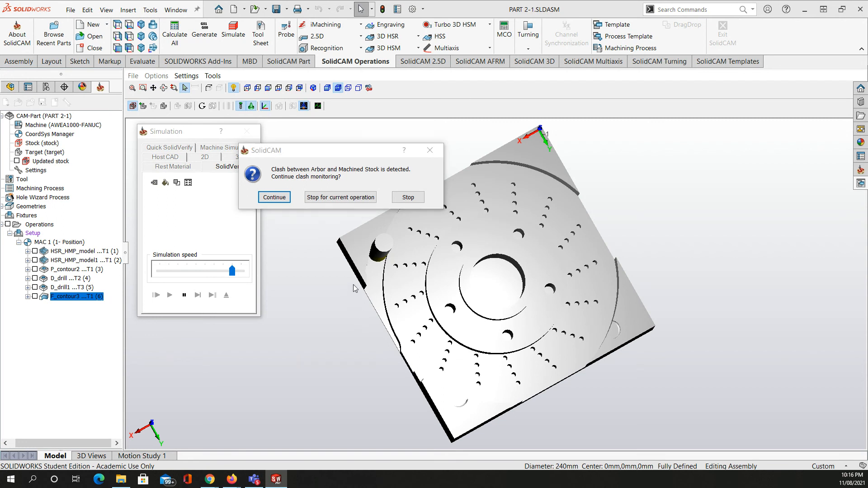
Step: Inspect the clash between the tool arbor and the machined stock up close, stop clash monitoring, and close the simulation
{"action": "middle_click_drag", "start_coordinate": [351, 289], "coordinate": [355, 272]}
{"action": "middle_click_drag", "start_coordinate": [392, 300], "coordinate": [384, 301]}
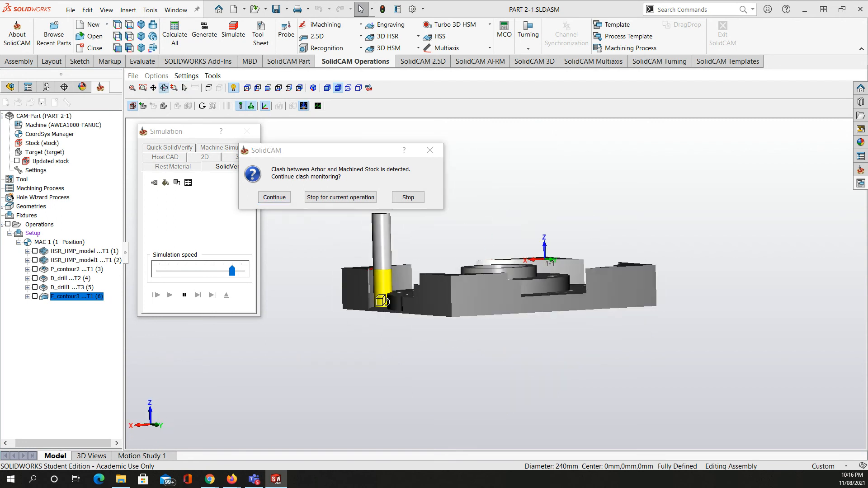
{"action": "scroll", "coordinate": [394, 281], "scroll_direction": "up", "scroll_amount": 4}
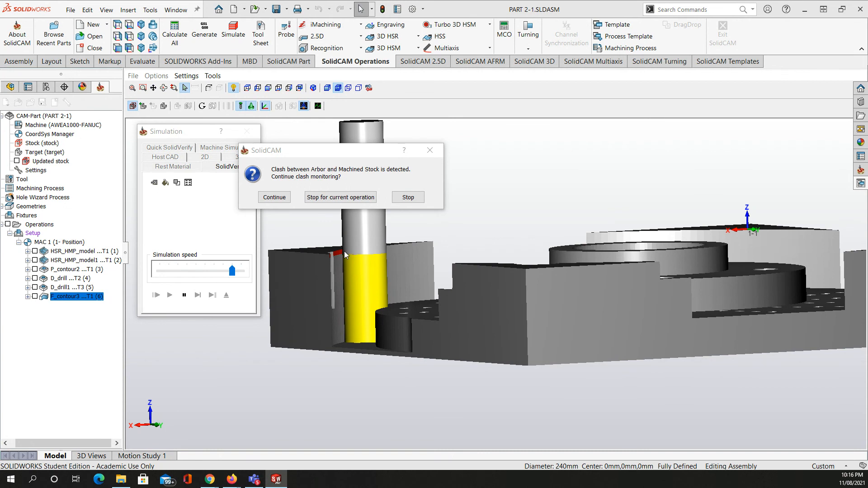
{"action": "scroll", "coordinate": [343, 251], "scroll_direction": "up", "scroll_amount": 3}
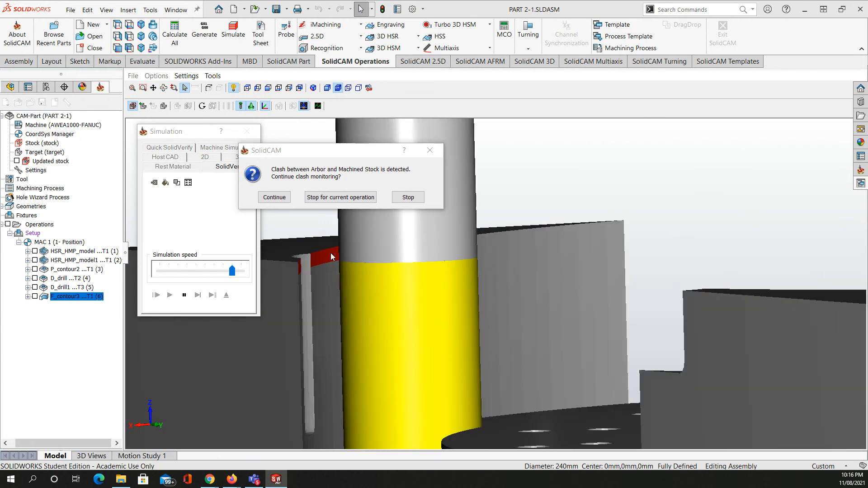
{"action": "left_click", "coordinate": [415, 201]}
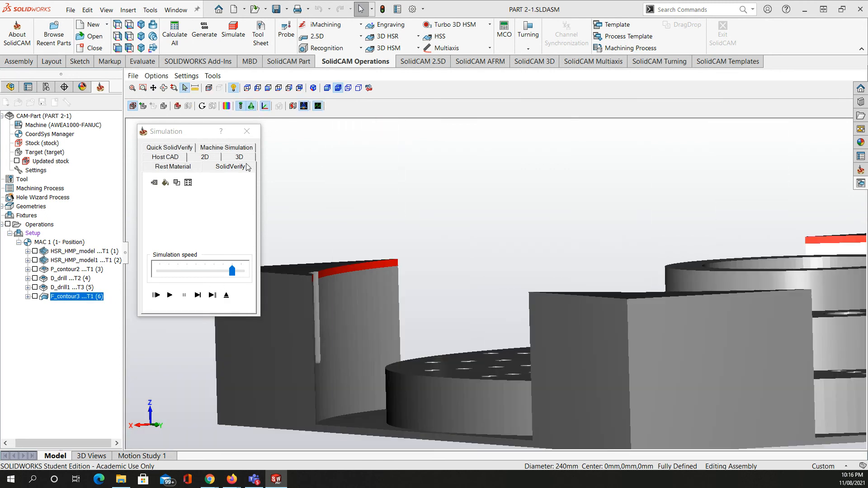
{"action": "left_click", "coordinate": [247, 131]}
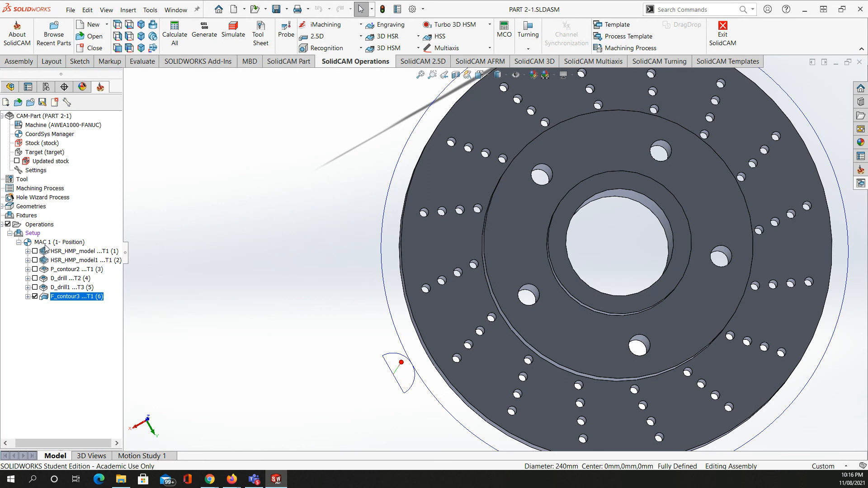
Step: Set the 20 mm end mill's cutting length to 42 mm in the Part Tool Table, and save and exit
{"action": "right_click", "coordinate": [22, 179]}
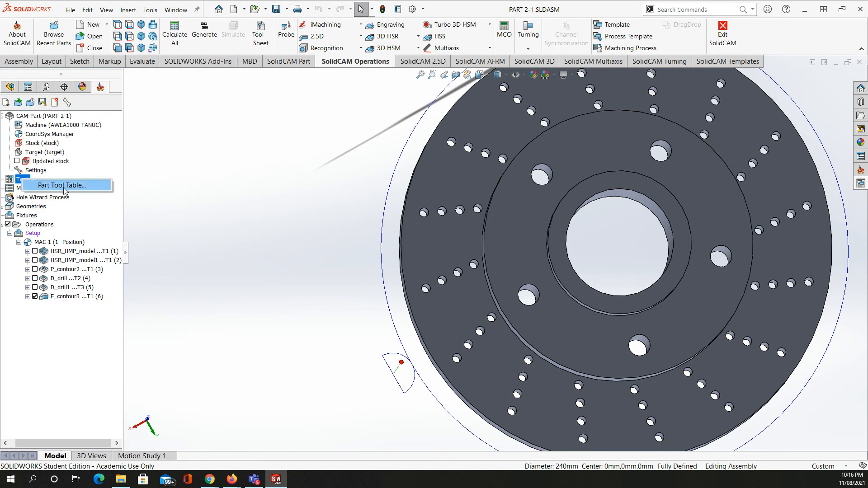
{"action": "left_click", "coordinate": [66, 185]}
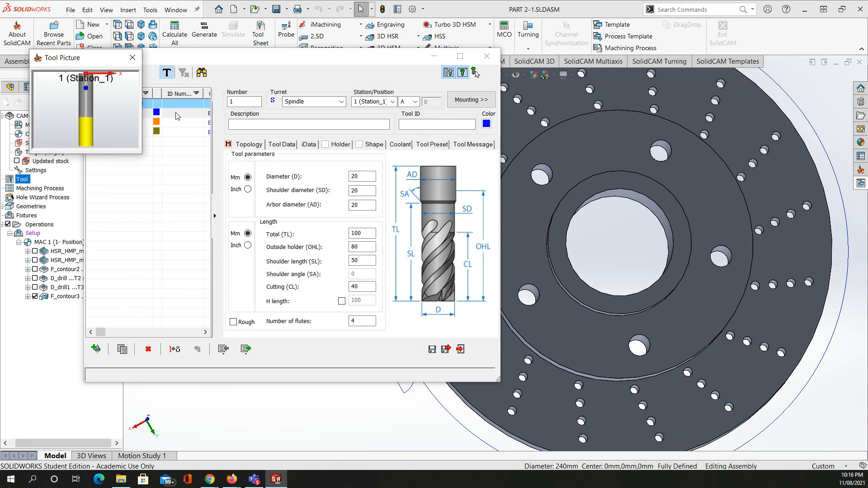
{"action": "left_click", "coordinate": [354, 287]}
{"action": "left_click", "coordinate": [359, 287]}
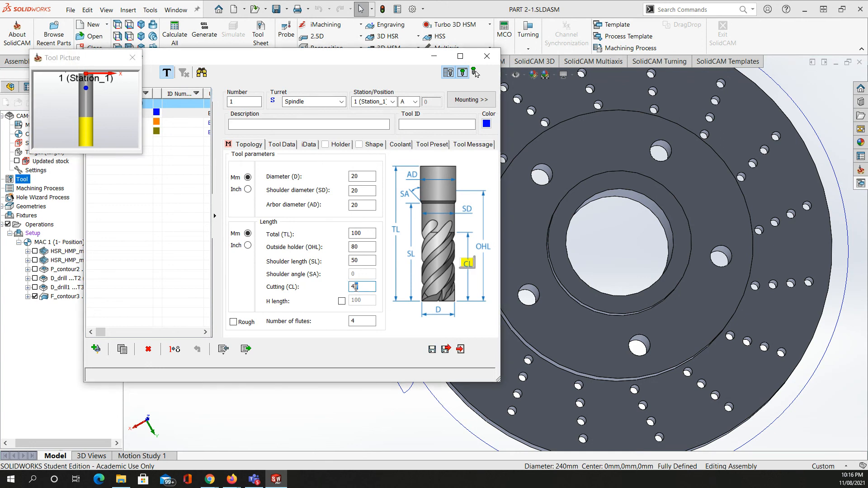
{"action": "key", "text": "BackSpace"}
{"action": "type", "text": "2"}
{"action": "left_click", "coordinate": [446, 350]}
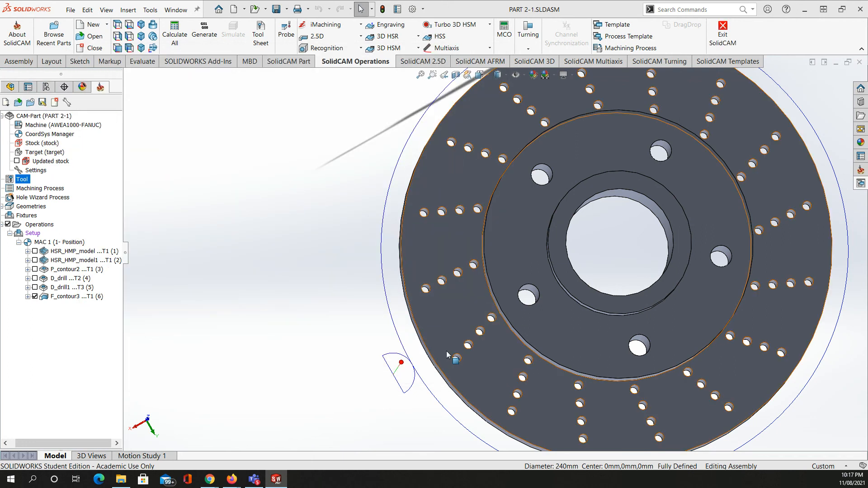
Step: Simulate the F_contour3 operation in Host CAD, and run its SolidVerify material removal simulation with the updated tool
{"action": "right_click", "coordinate": [63, 298]}
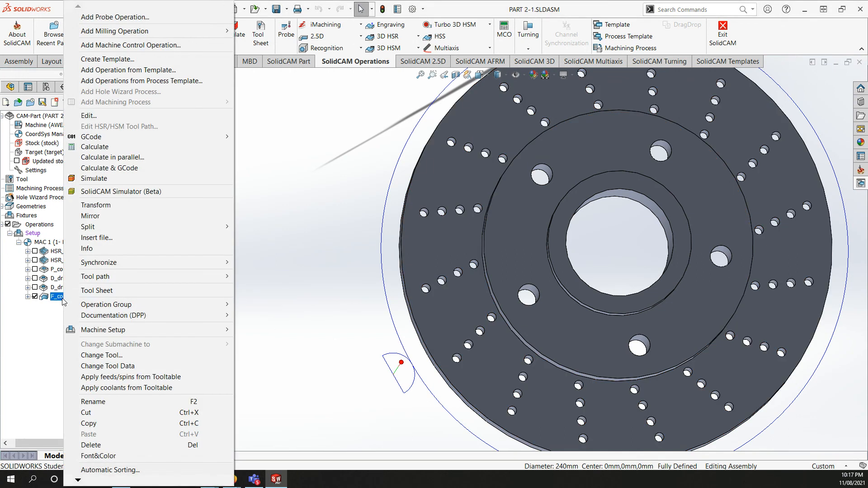
{"action": "left_click", "coordinate": [93, 179]}
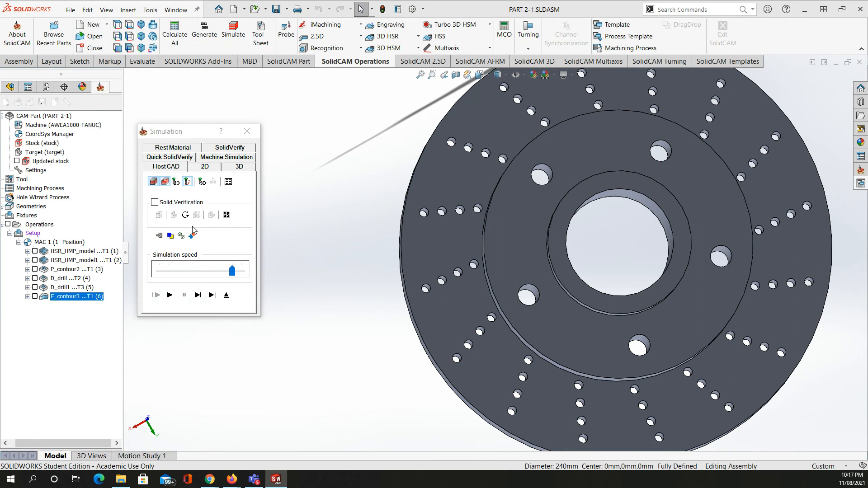
{"action": "left_click", "coordinate": [169, 295]}
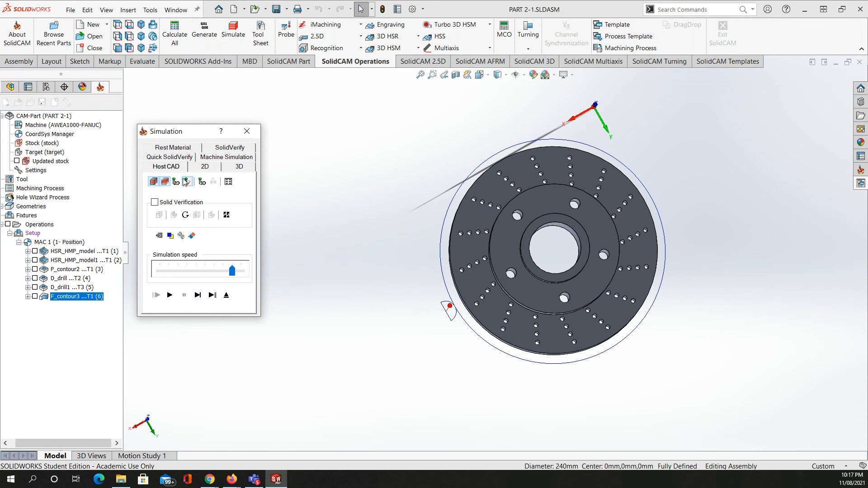
{"action": "left_click", "coordinate": [227, 152]}
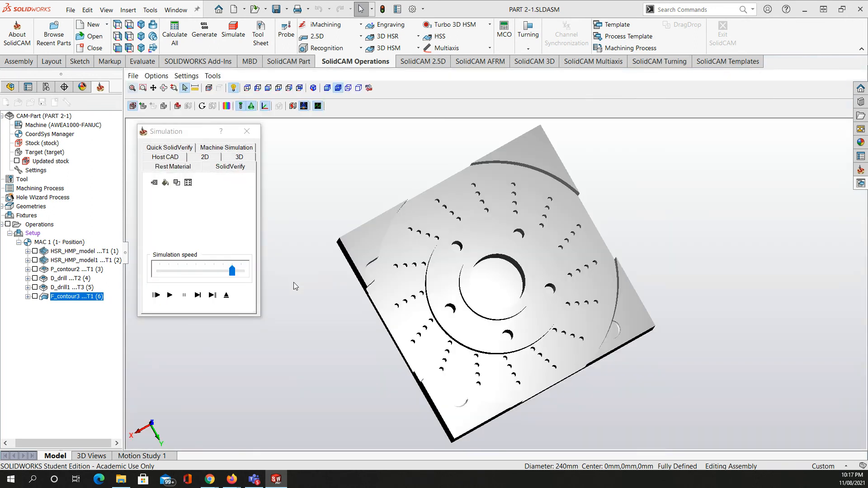
{"action": "left_click", "coordinate": [171, 295]}
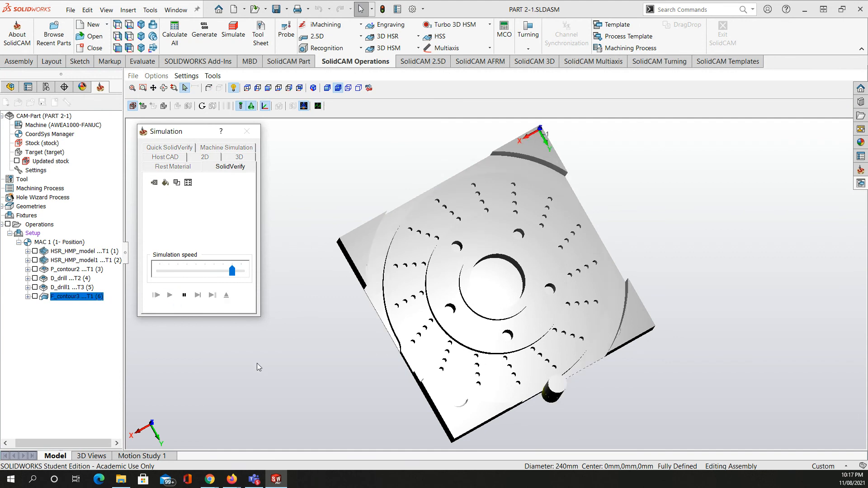
{"action": "middle_click_drag", "start_coordinate": [281, 377], "coordinate": [284, 350]}
{"action": "left_click", "coordinate": [170, 295]}
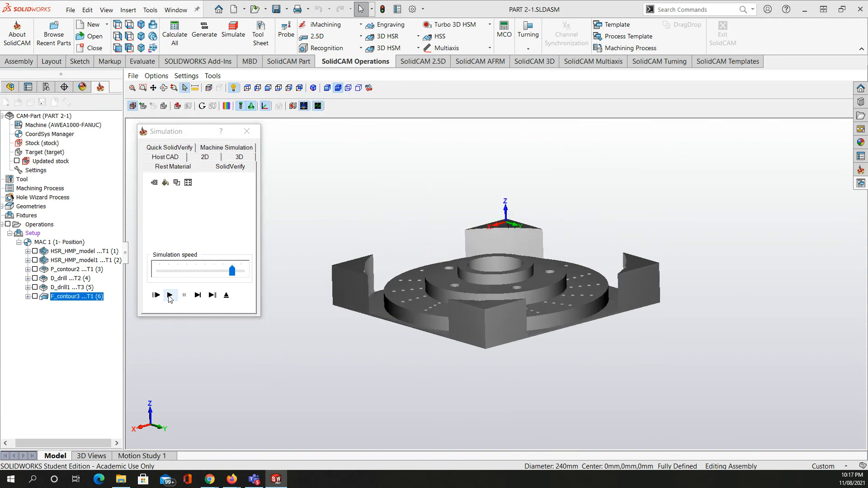
Step: Examine the machined stock's remaining corners and underside, close the simulation, and view both faces of the disc model
{"action": "mouse_move", "coordinate": [326, 360]}
{"action": "middle_mouse_down"}
{"action": "mouse_move", "coordinate": [312, 376]}
{"action": "mouse_move", "coordinate": [347, 378]}
{"action": "mouse_move", "coordinate": [319, 373]}
{"action": "mouse_move", "coordinate": [334, 372]}
{"action": "middle_mouse_up"}
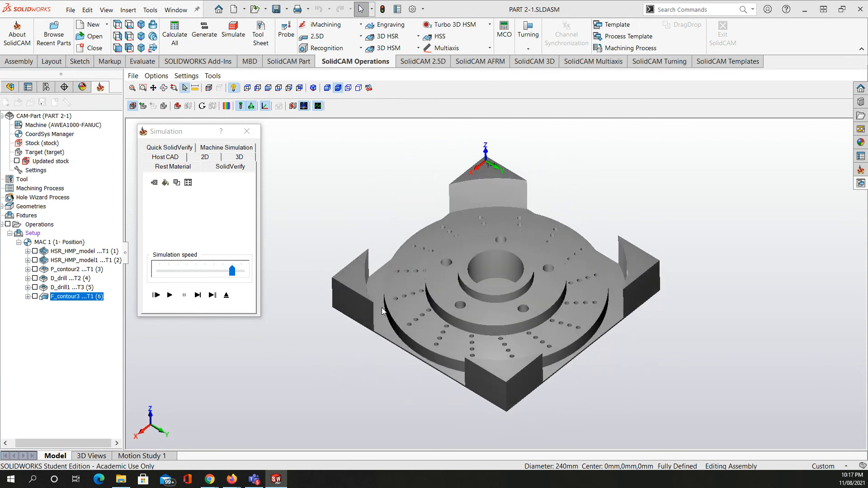
{"action": "middle_click_drag", "start_coordinate": [557, 365], "coordinate": [505, 387]}
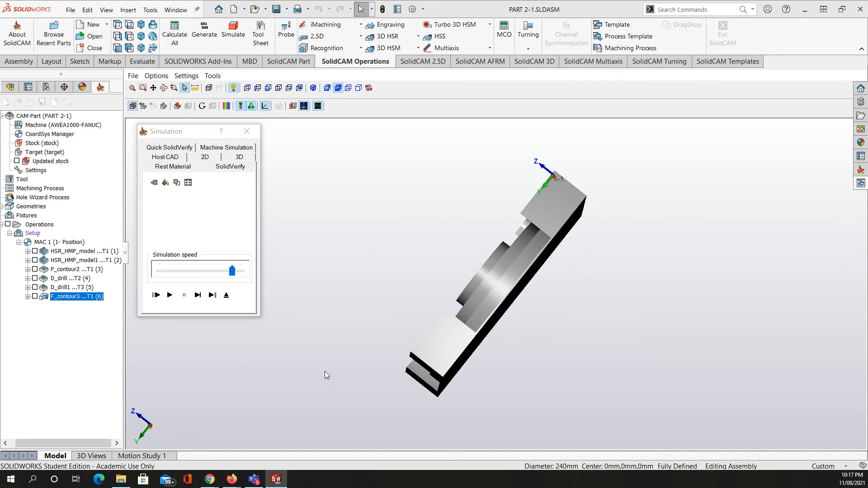
{"action": "left_click", "coordinate": [247, 131]}
{"action": "middle_click_drag", "start_coordinate": [403, 356], "coordinate": [569, 392]}
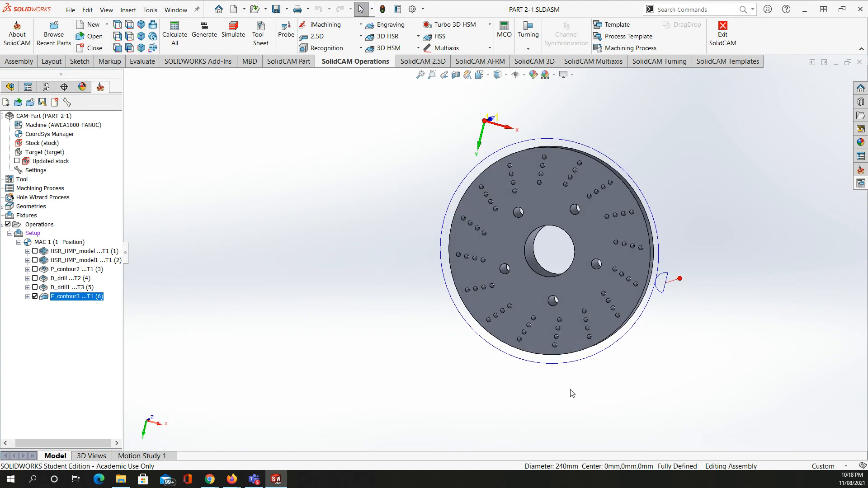
{"action": "middle_click_drag", "start_coordinate": [619, 384], "coordinate": [421, 401]}
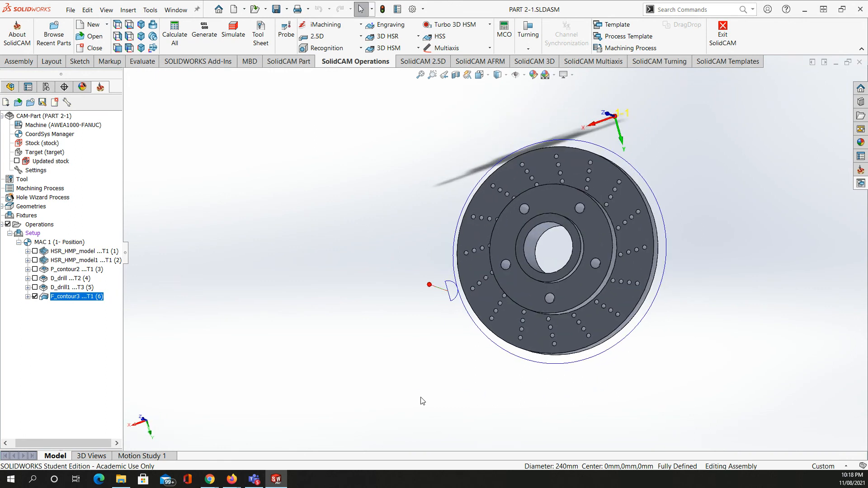